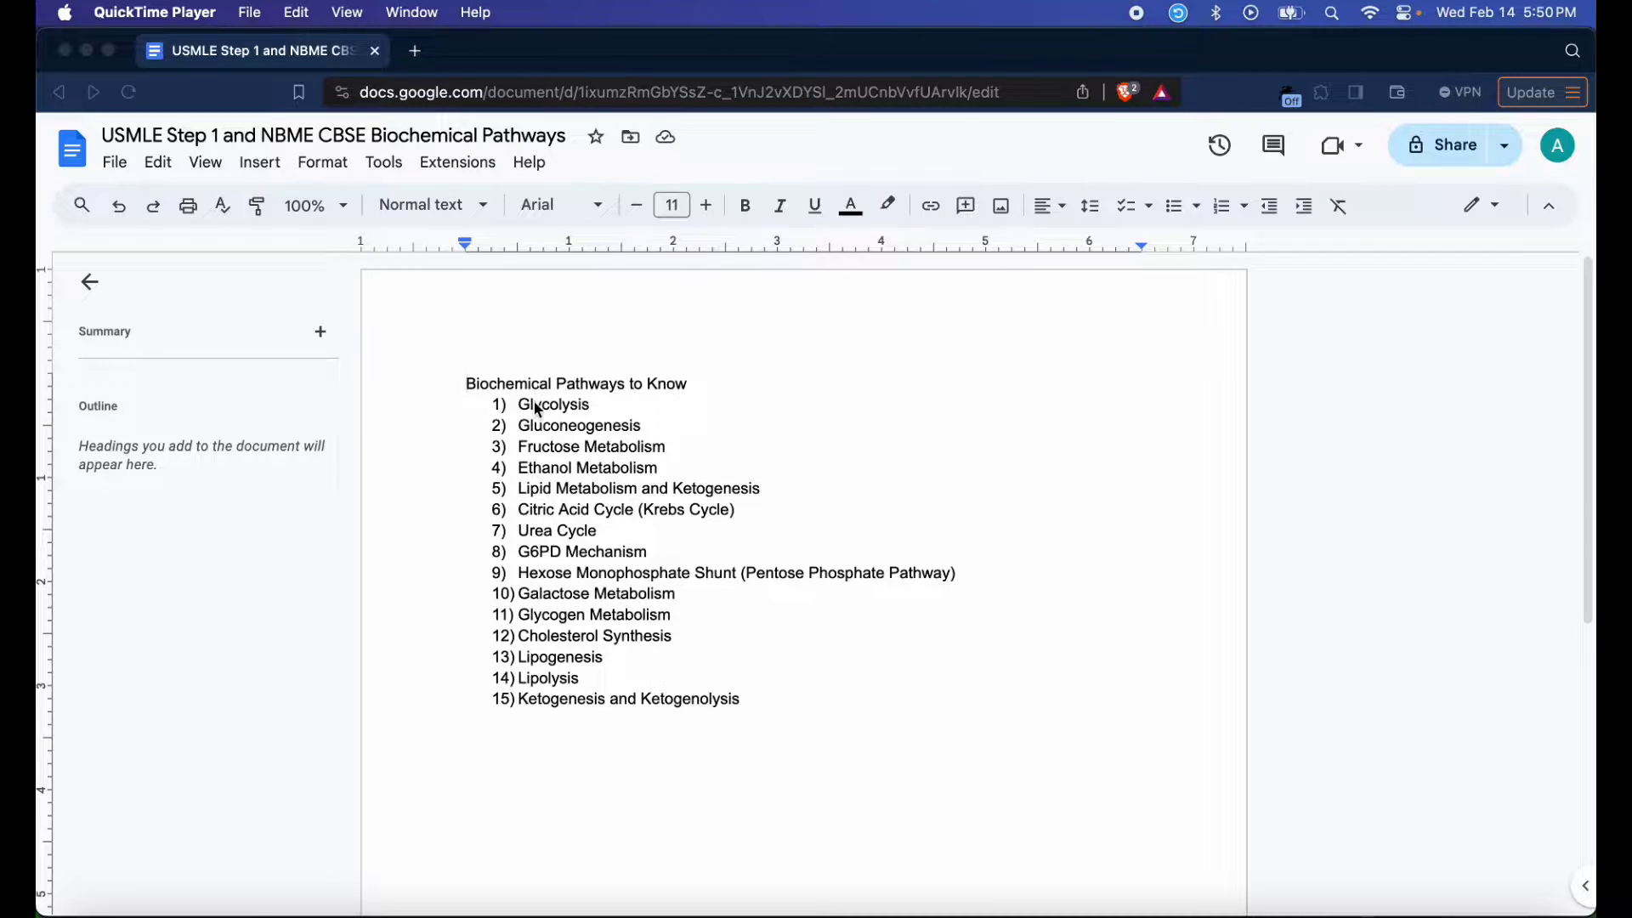
Search Google Images for "glycolysis pathway" in a new browser tab.
left_click(576, 408)
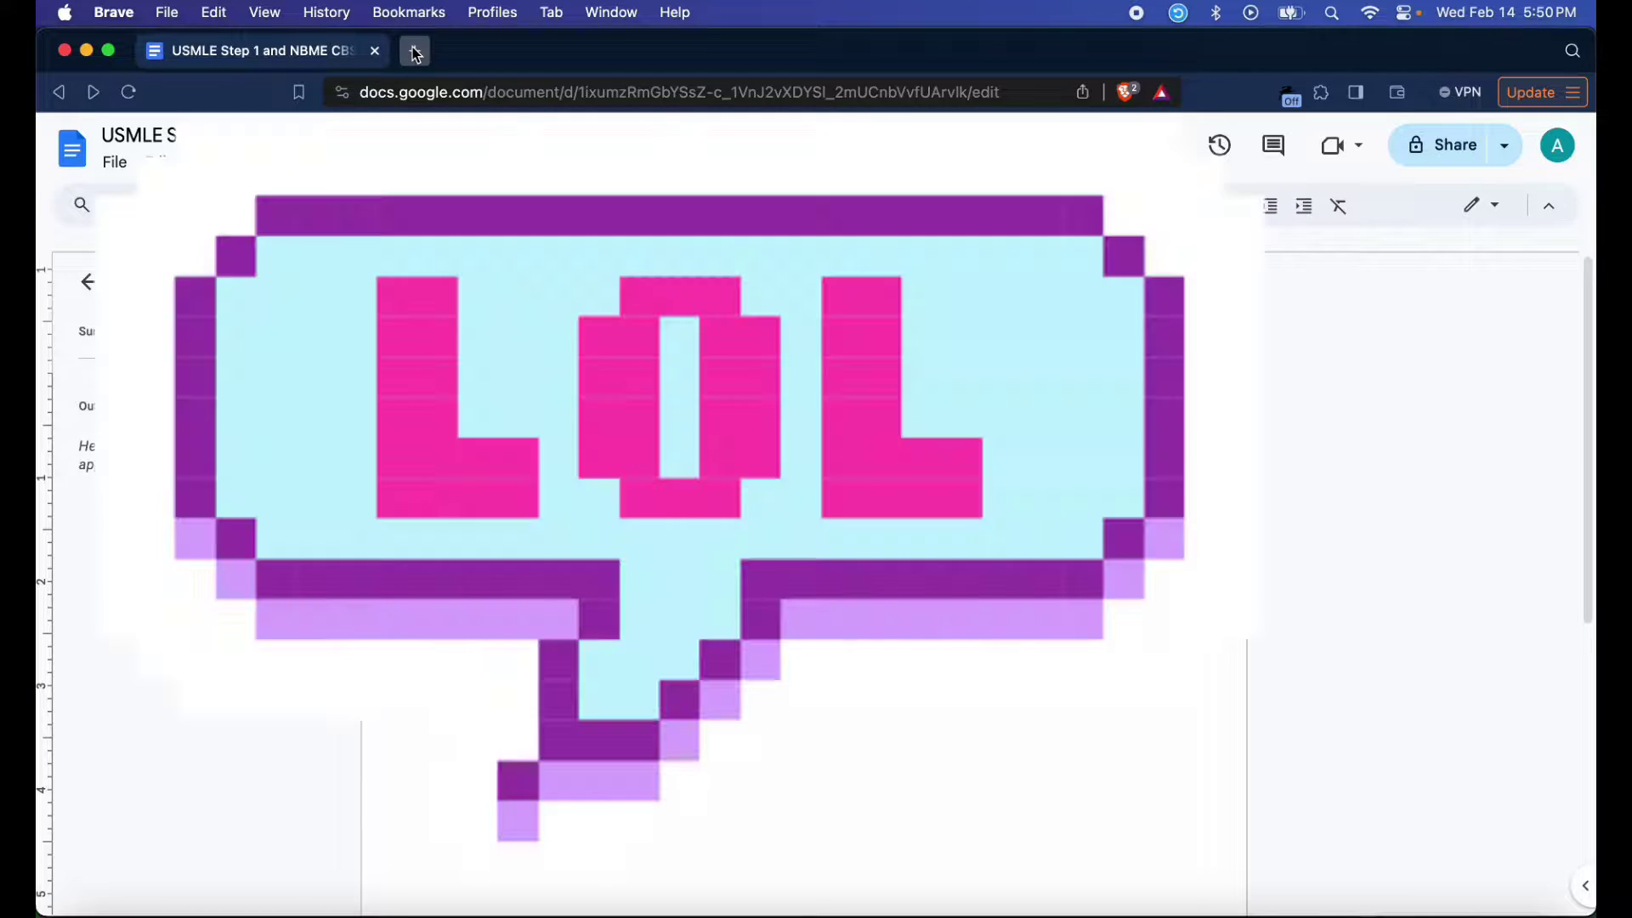
left_click(415, 51)
type("google.com")
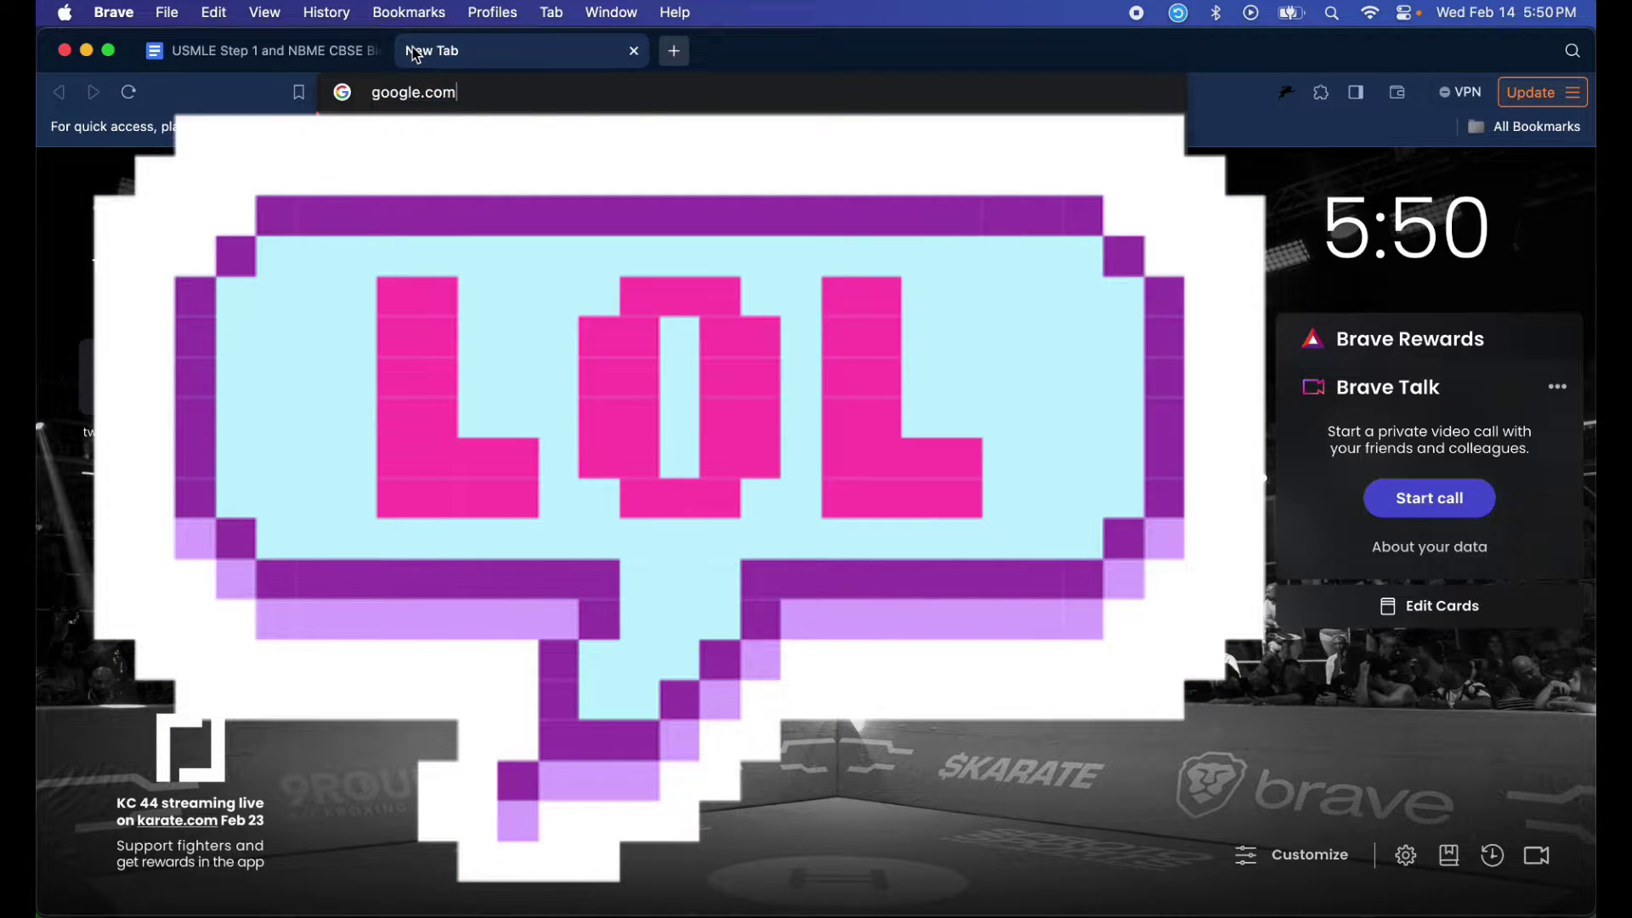
key("Return")
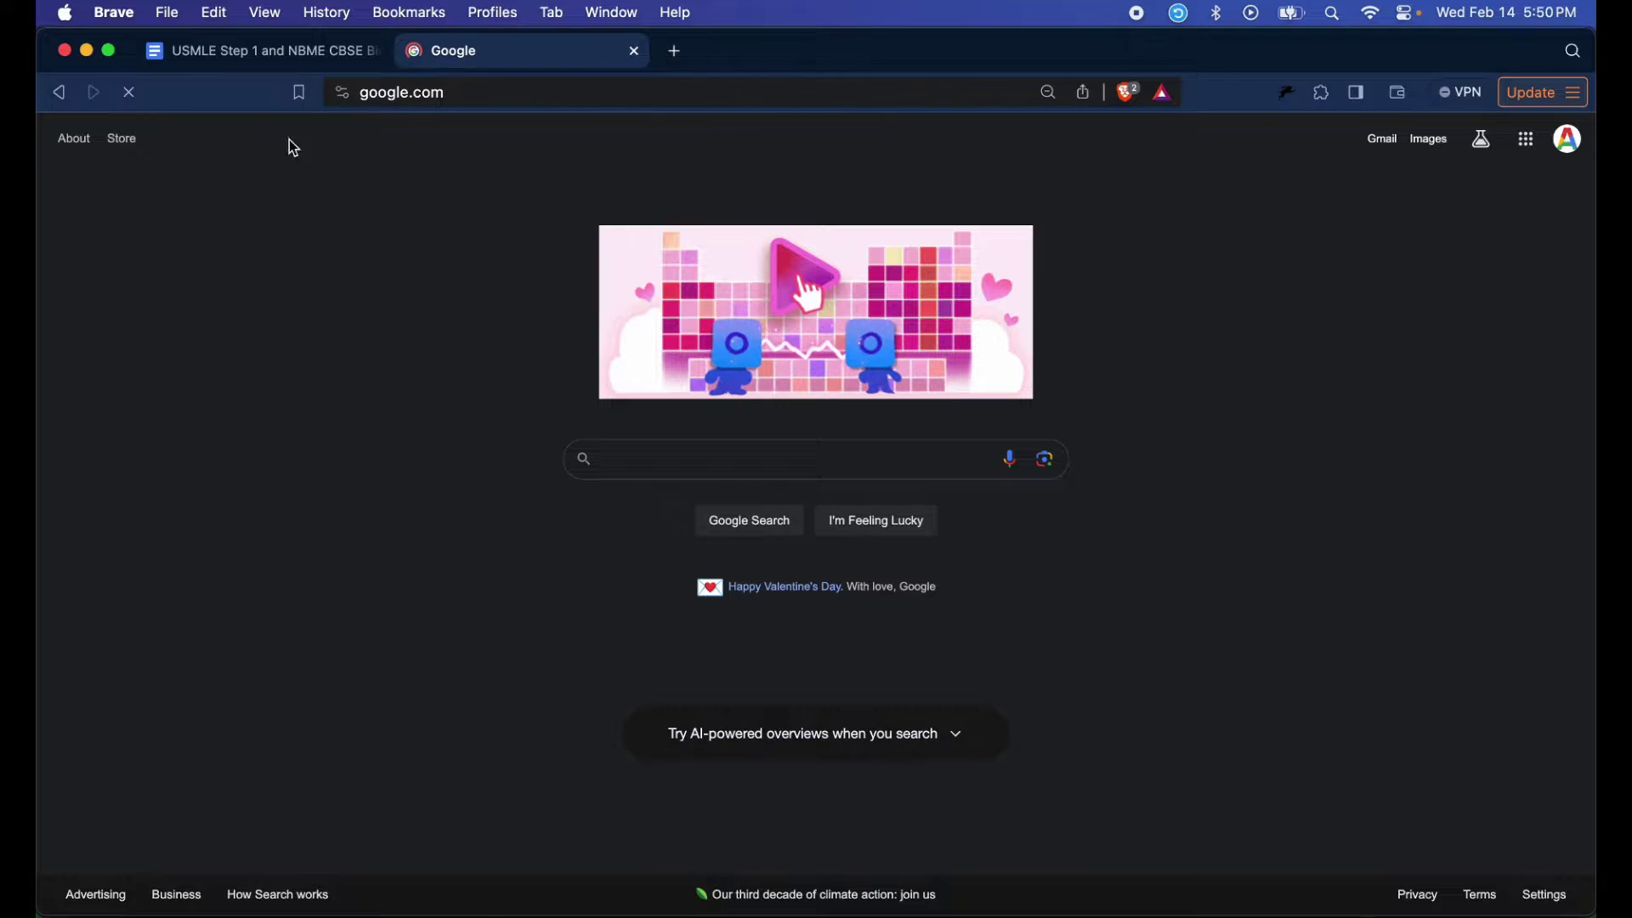
left_click(1429, 141)
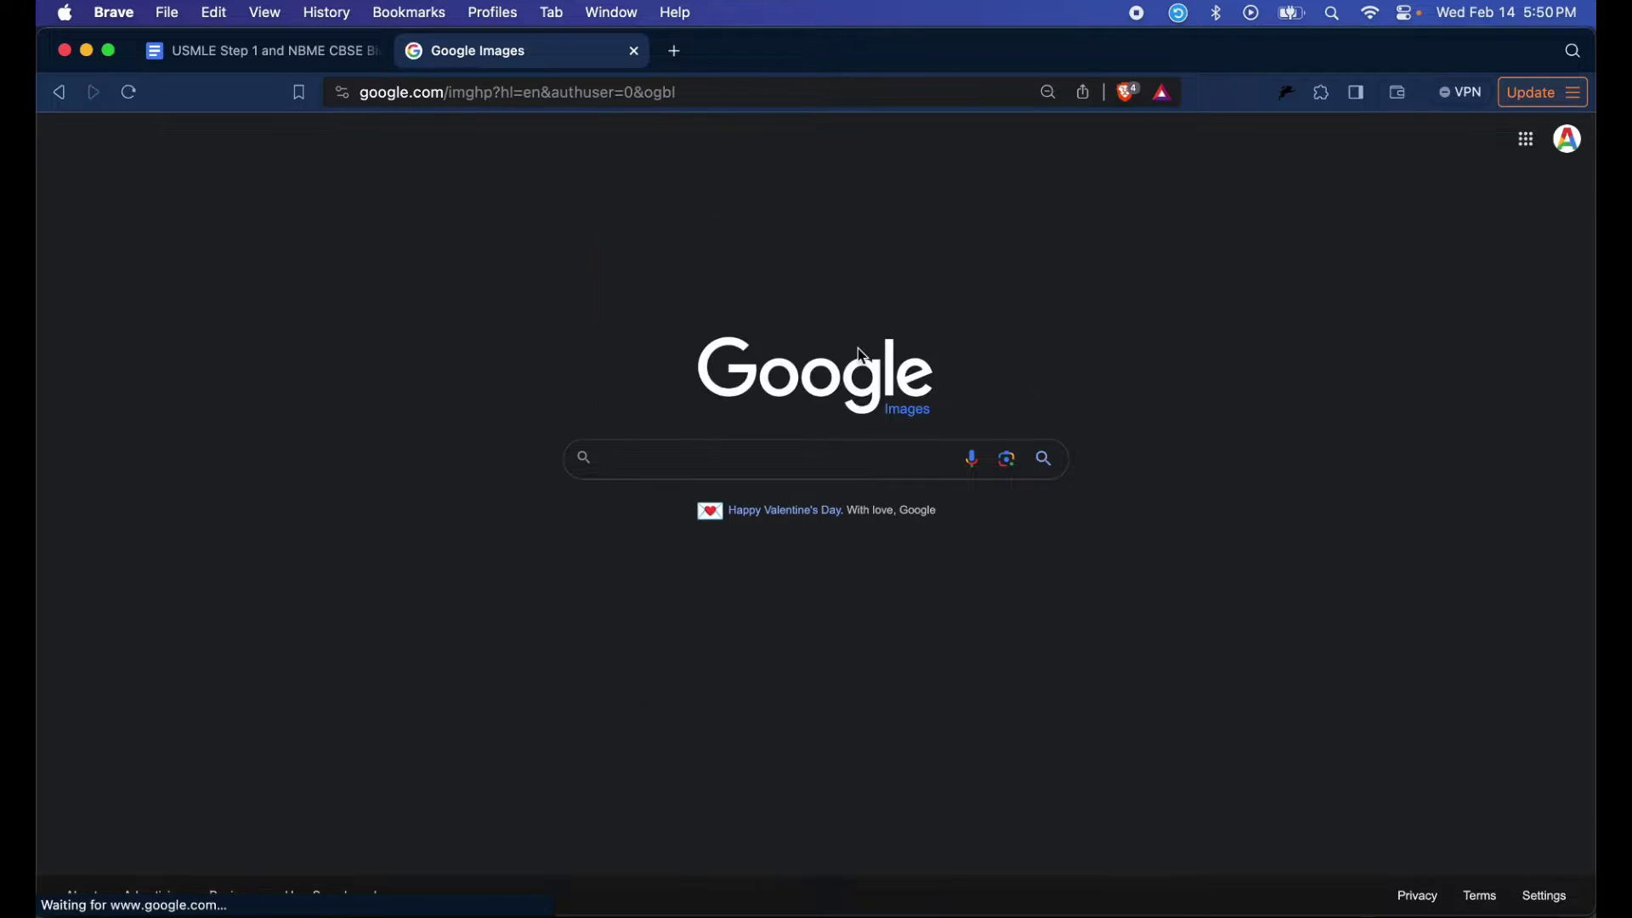
type("Glycolys")
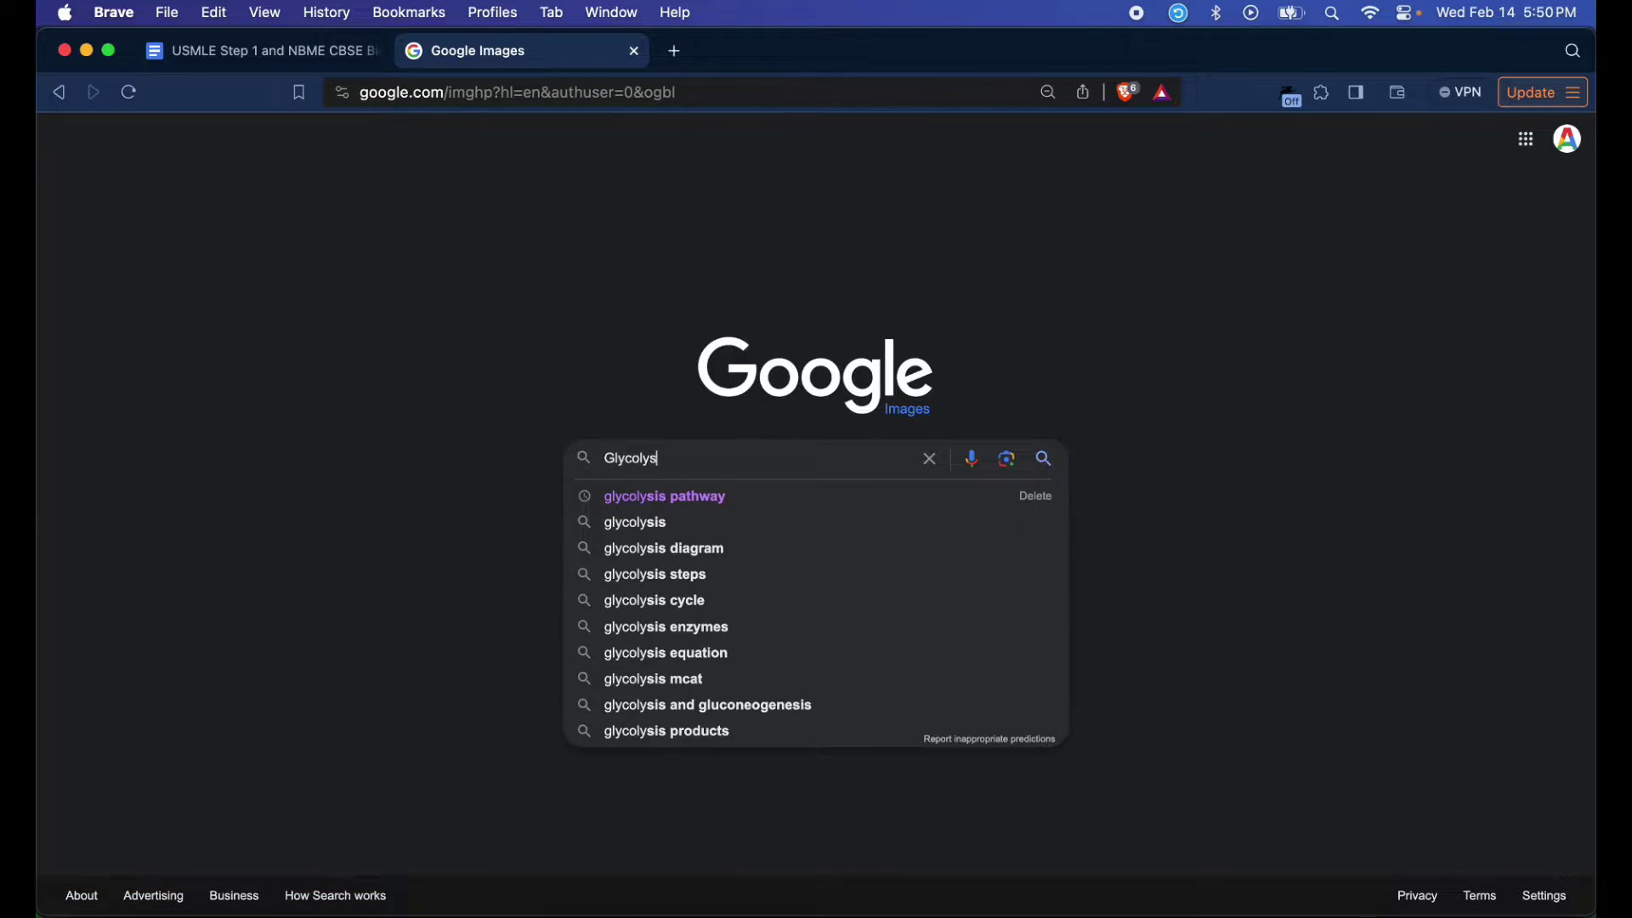
left_click(710, 497)
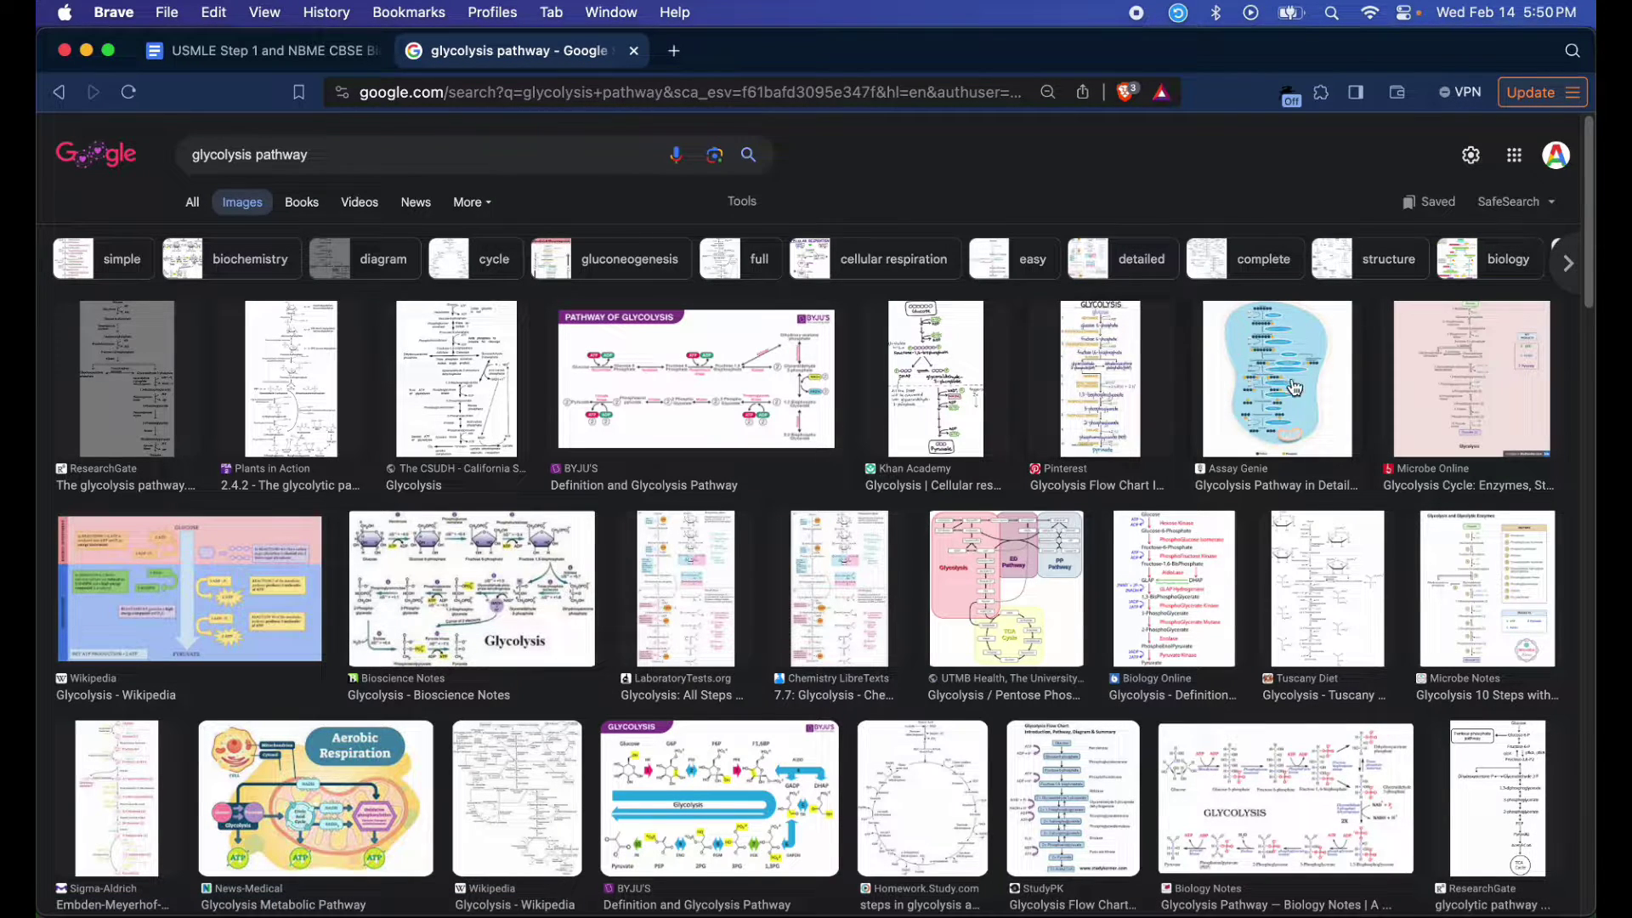
Open the Microbe Notes "Glycolysis and Glycolytic Enzymes" diagram from the results as a full image in its own tab.
left_click(1462, 566)
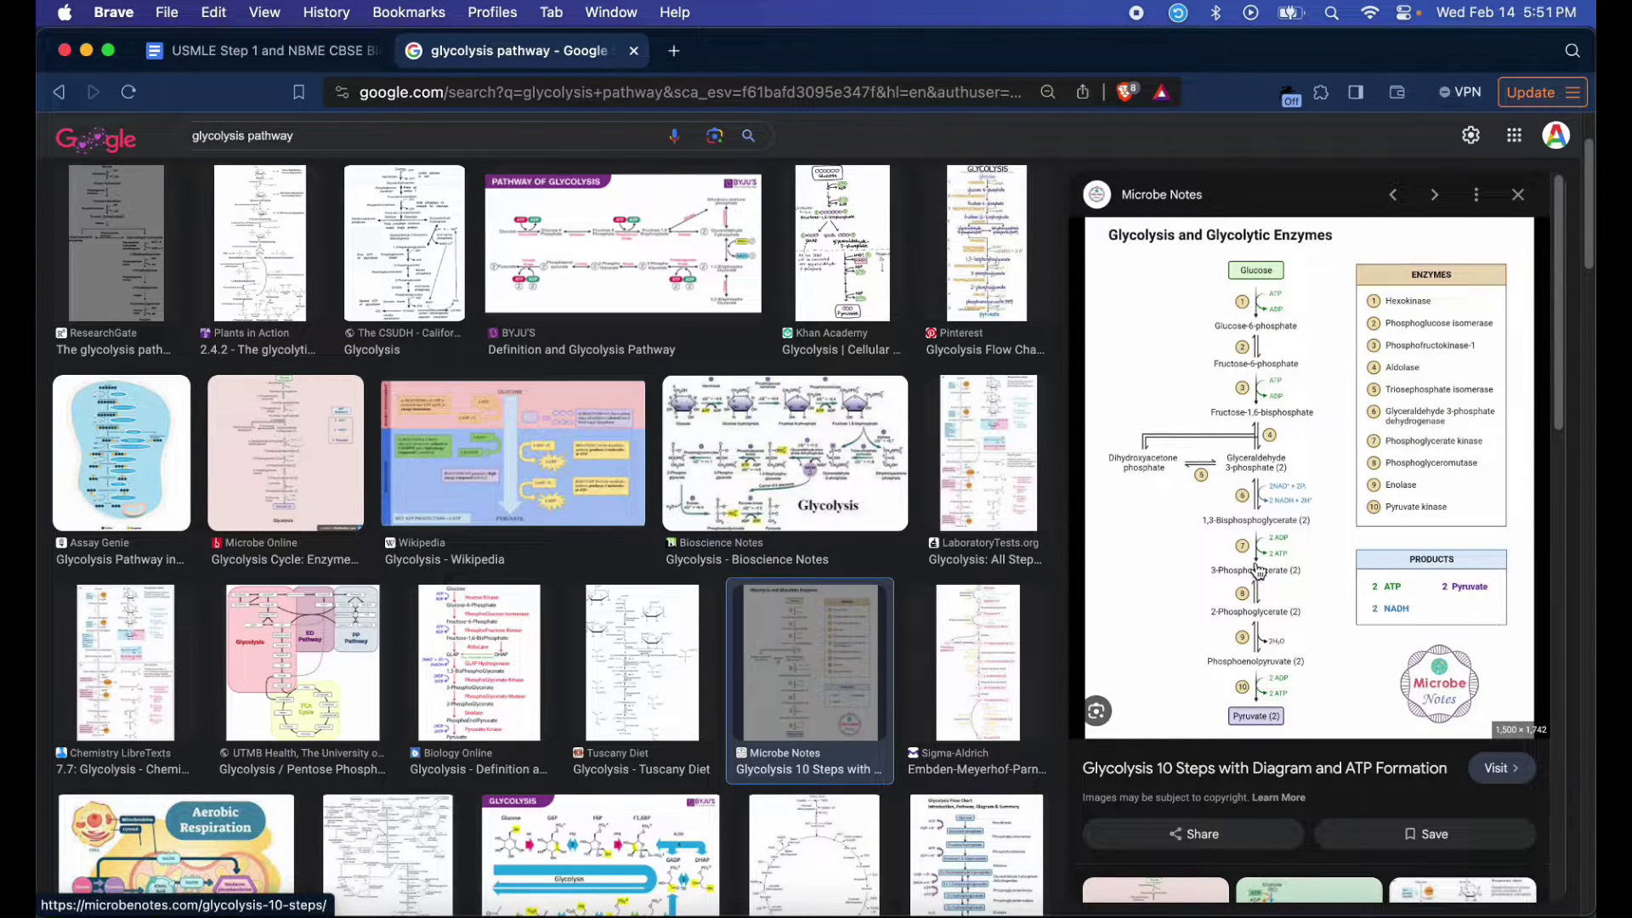
right_click(1284, 410)
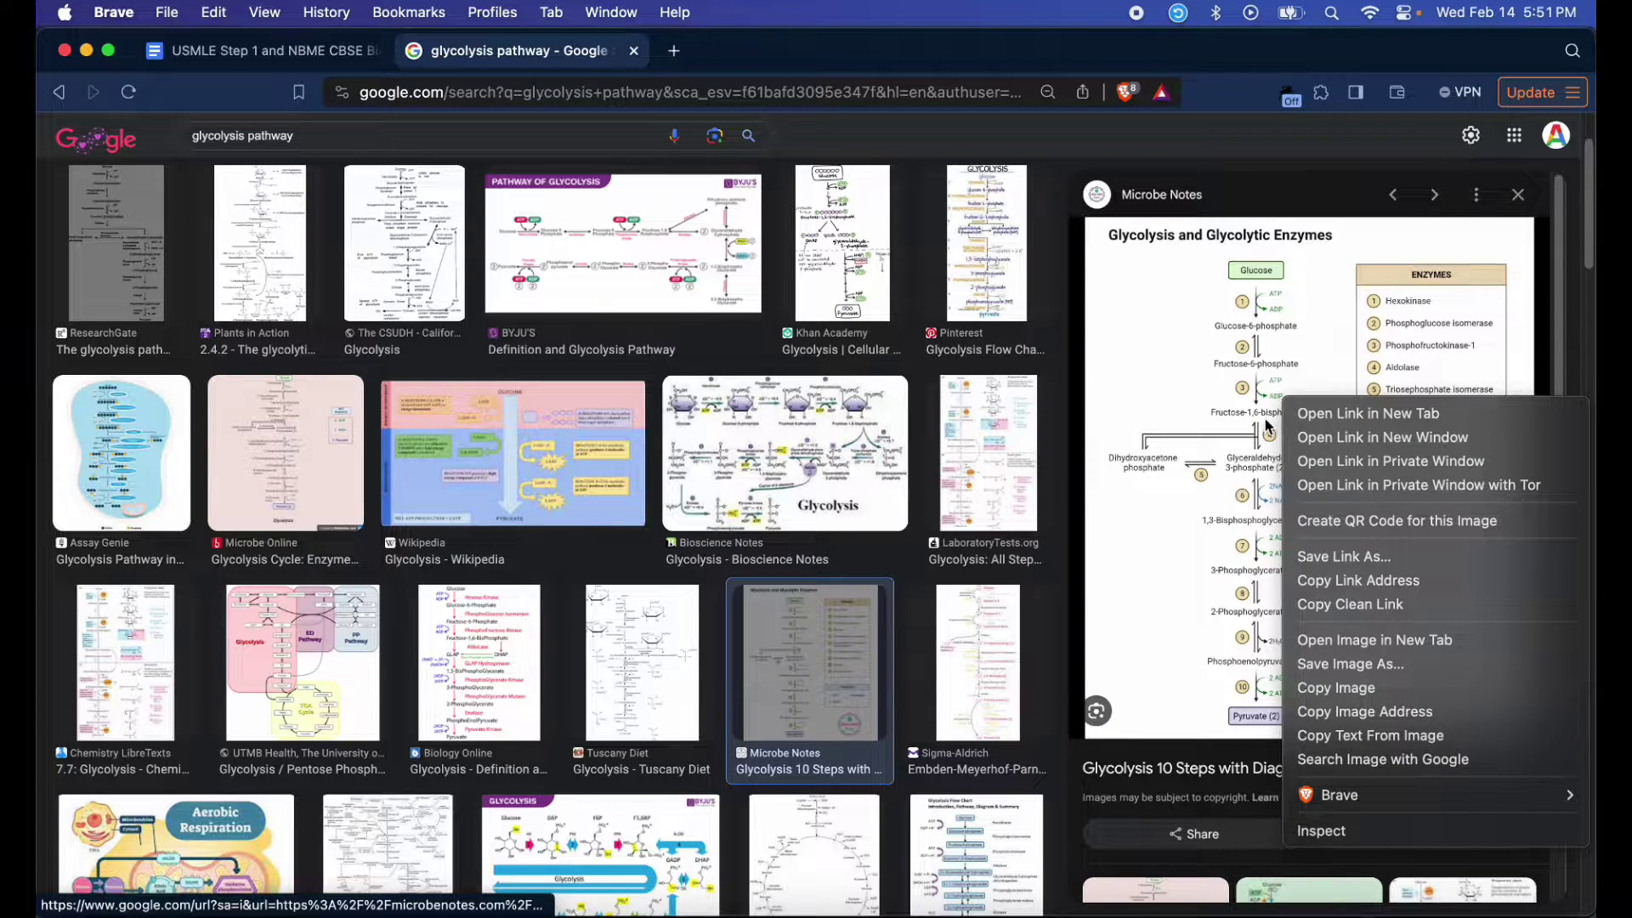
left_click(1313, 644)
left_click(797, 50)
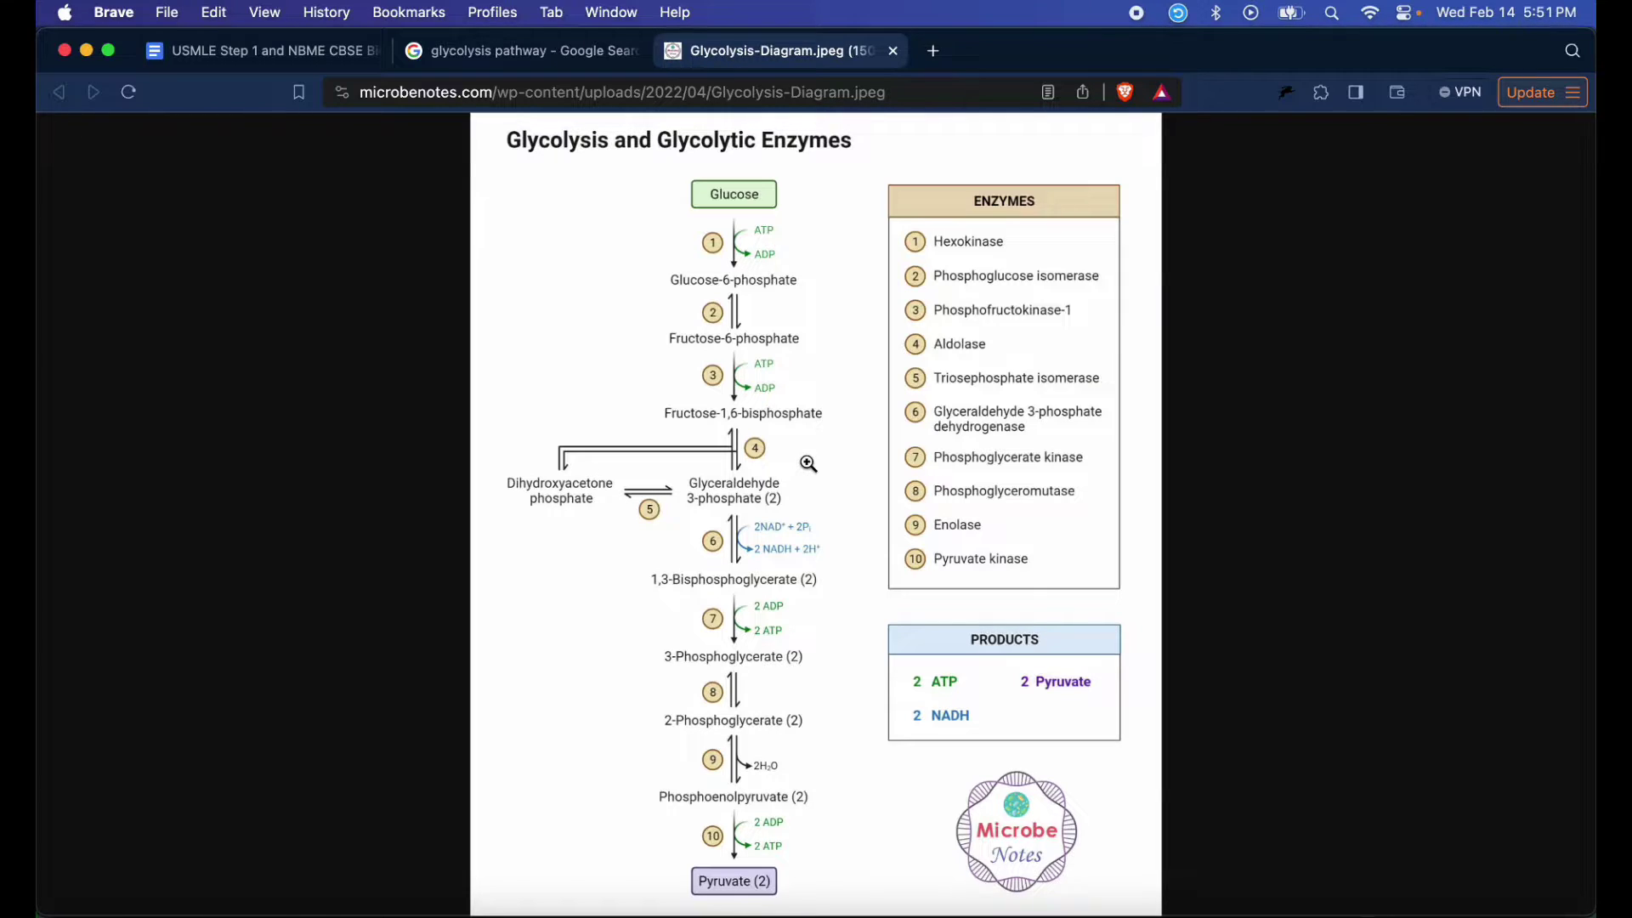
key("super+shift+4")
left_click_drag(469, 114, 1174, 850)
left_click(1522, 899)
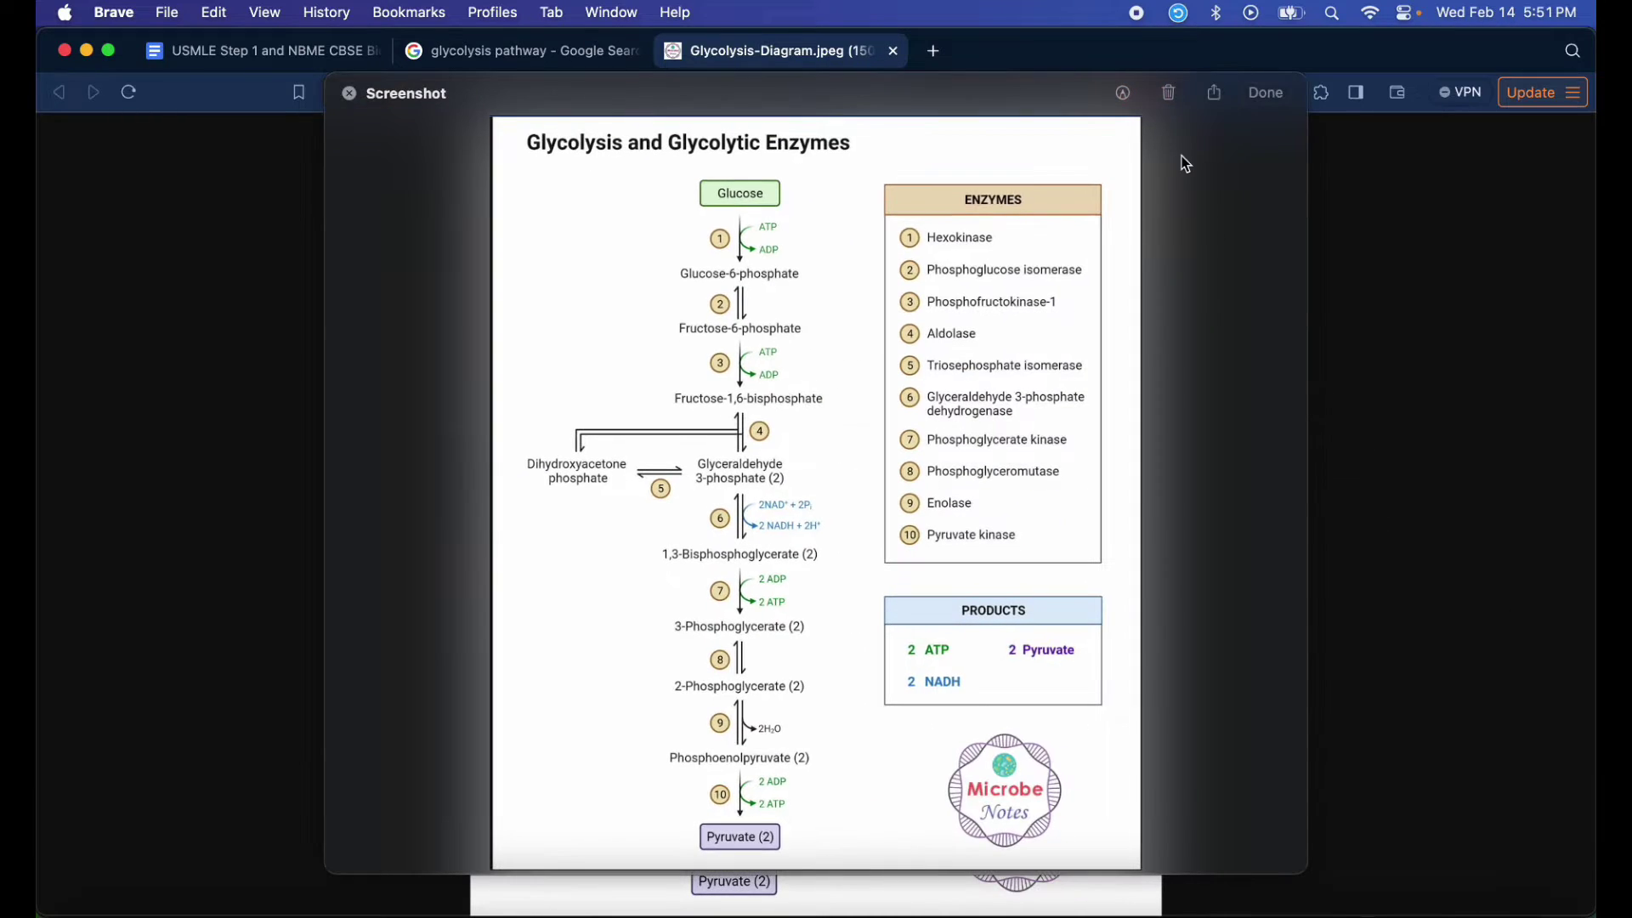
left_click(1166, 94)
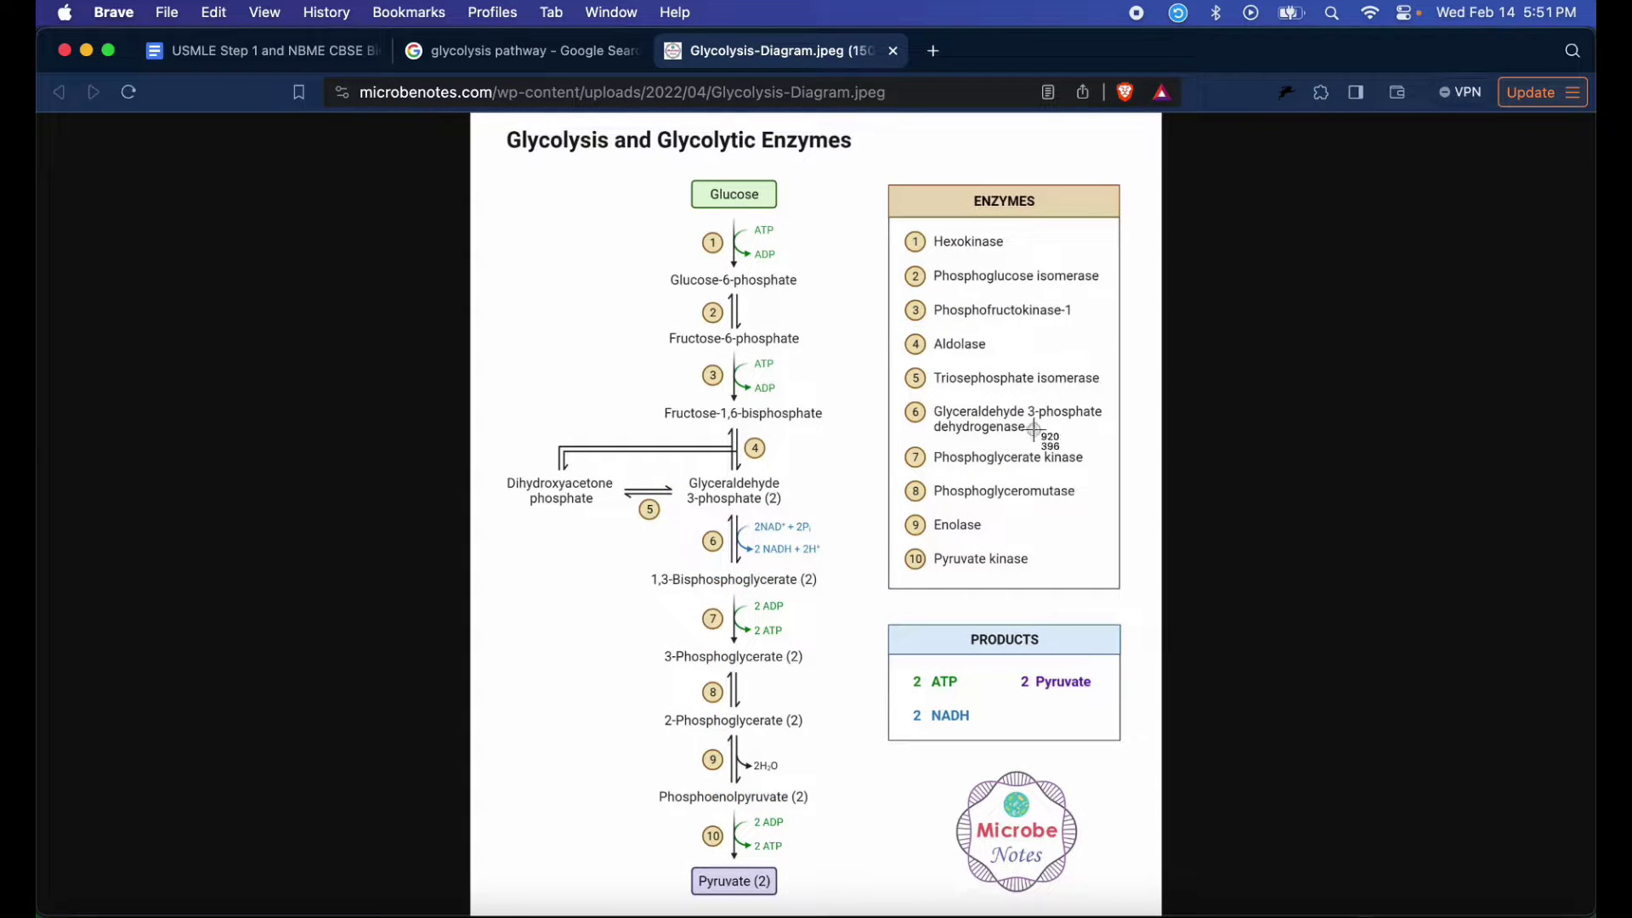
Capture a screenshot of the entire glycolysis diagram, from its title down to Pyruvate, check the capture and delete its preview file.
key("super+shift+4")
left_click_drag(474, 116, 1160, 913)
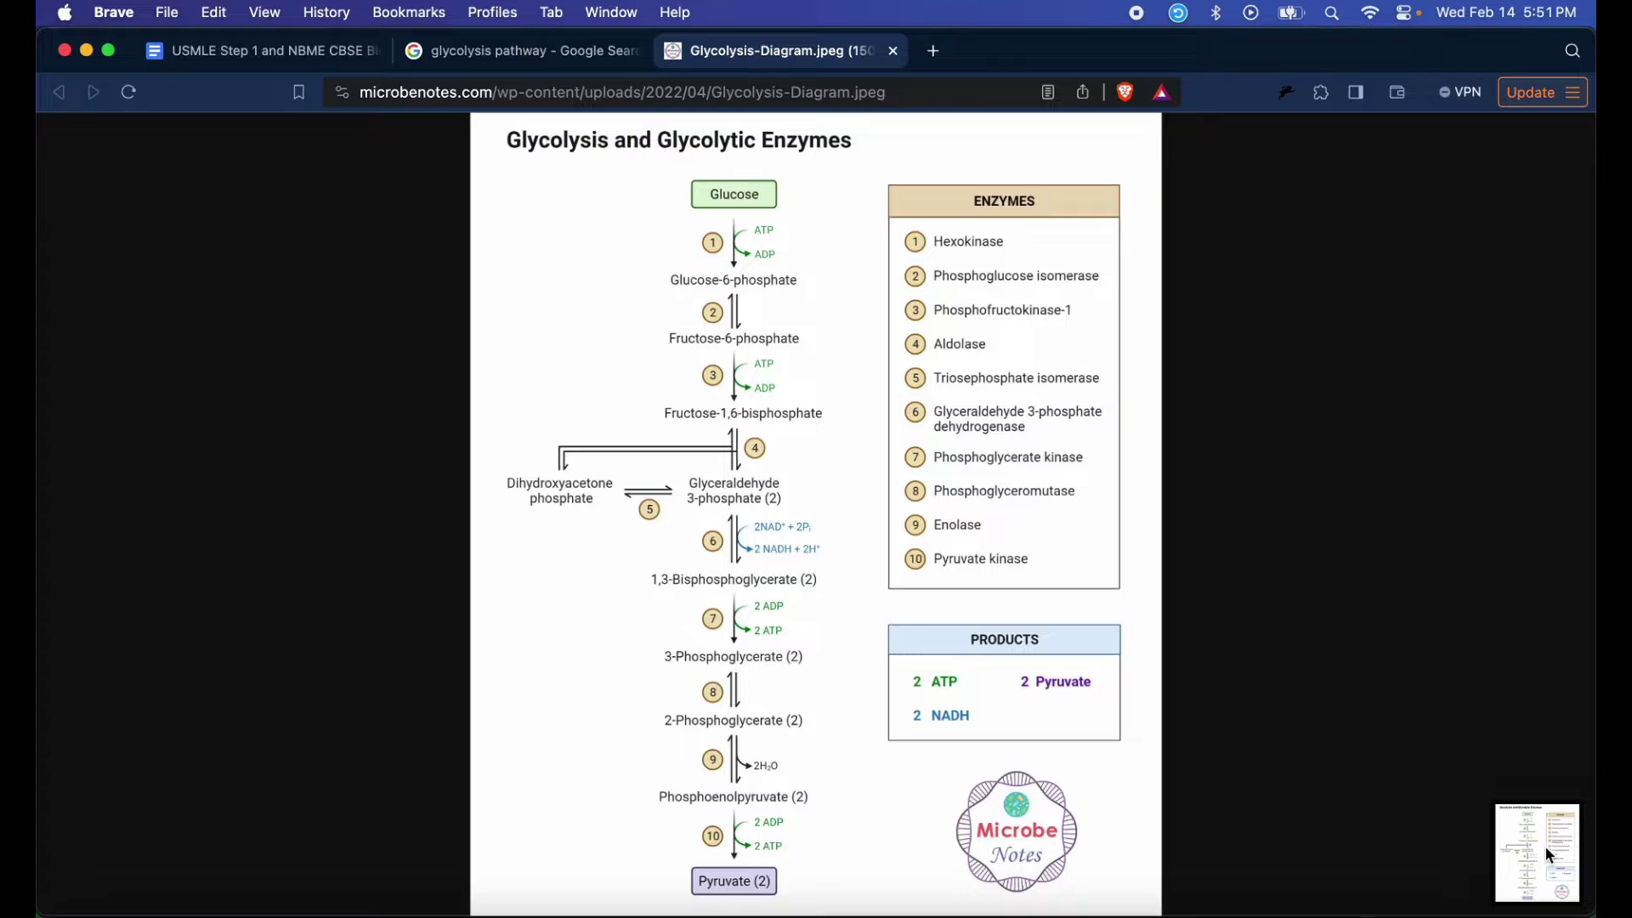
left_click(1548, 854)
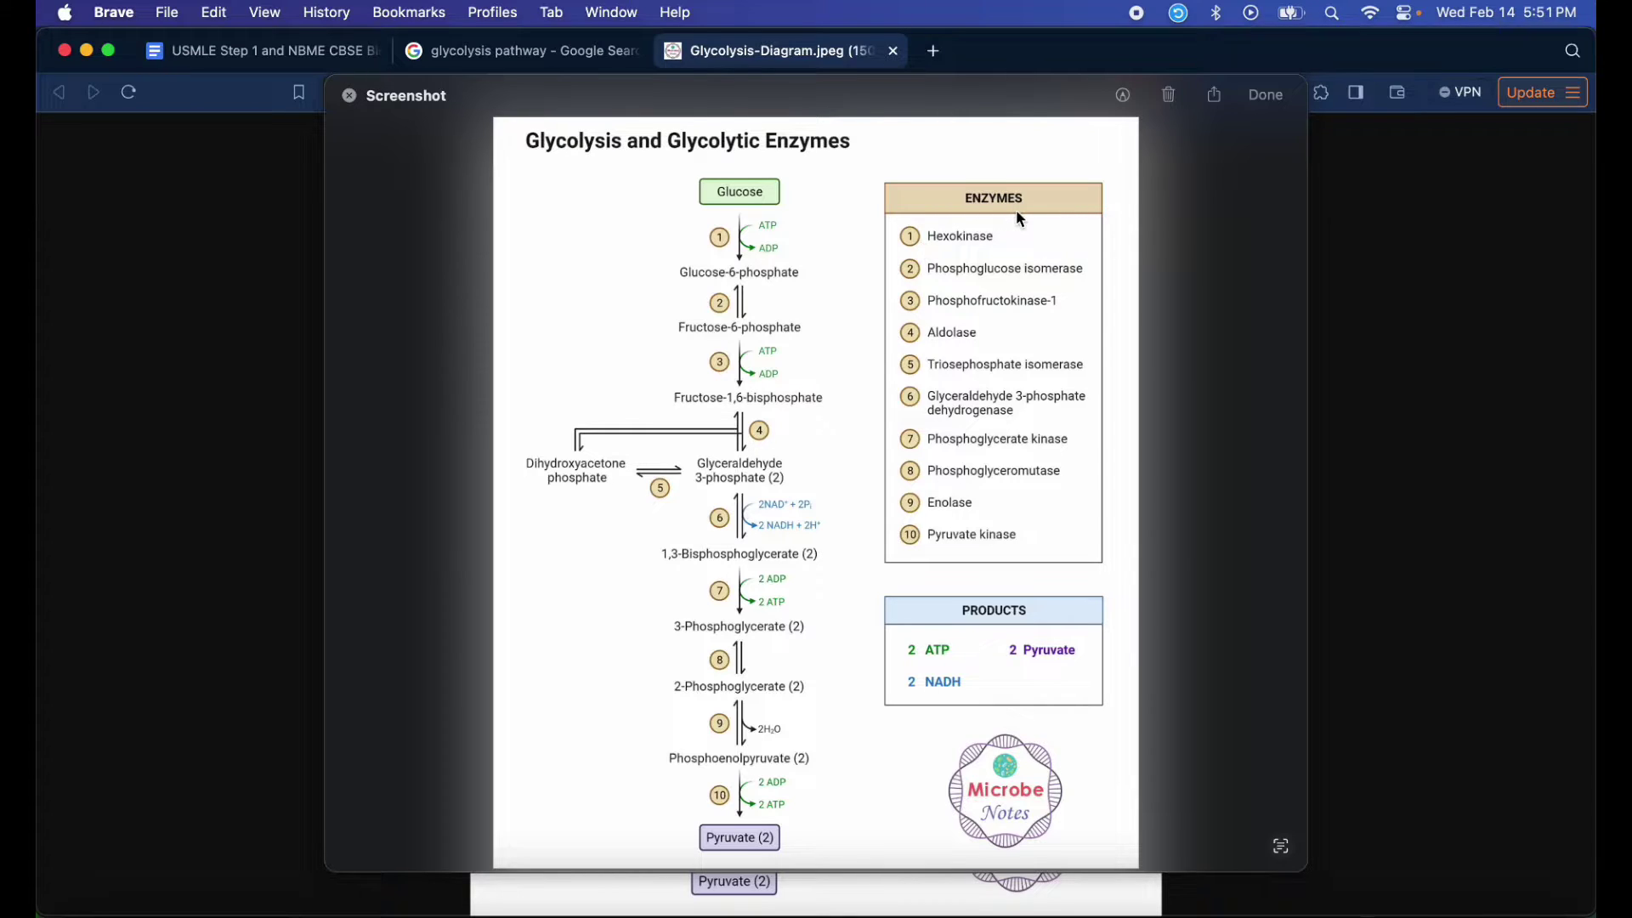
left_click(1170, 99)
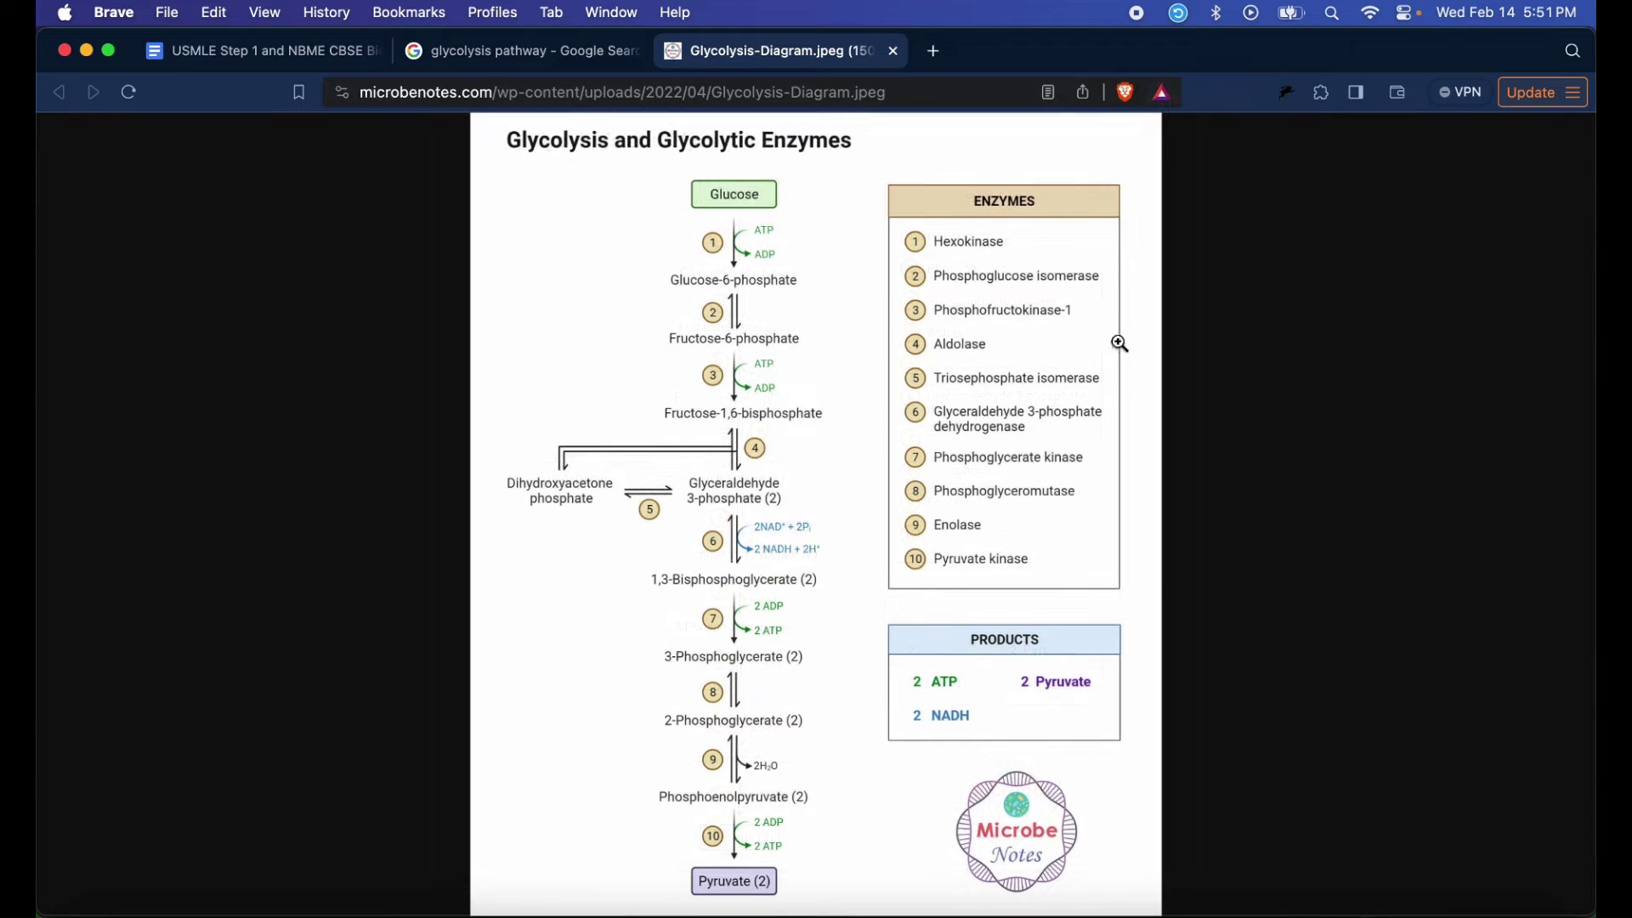
left_click(1039, 669)
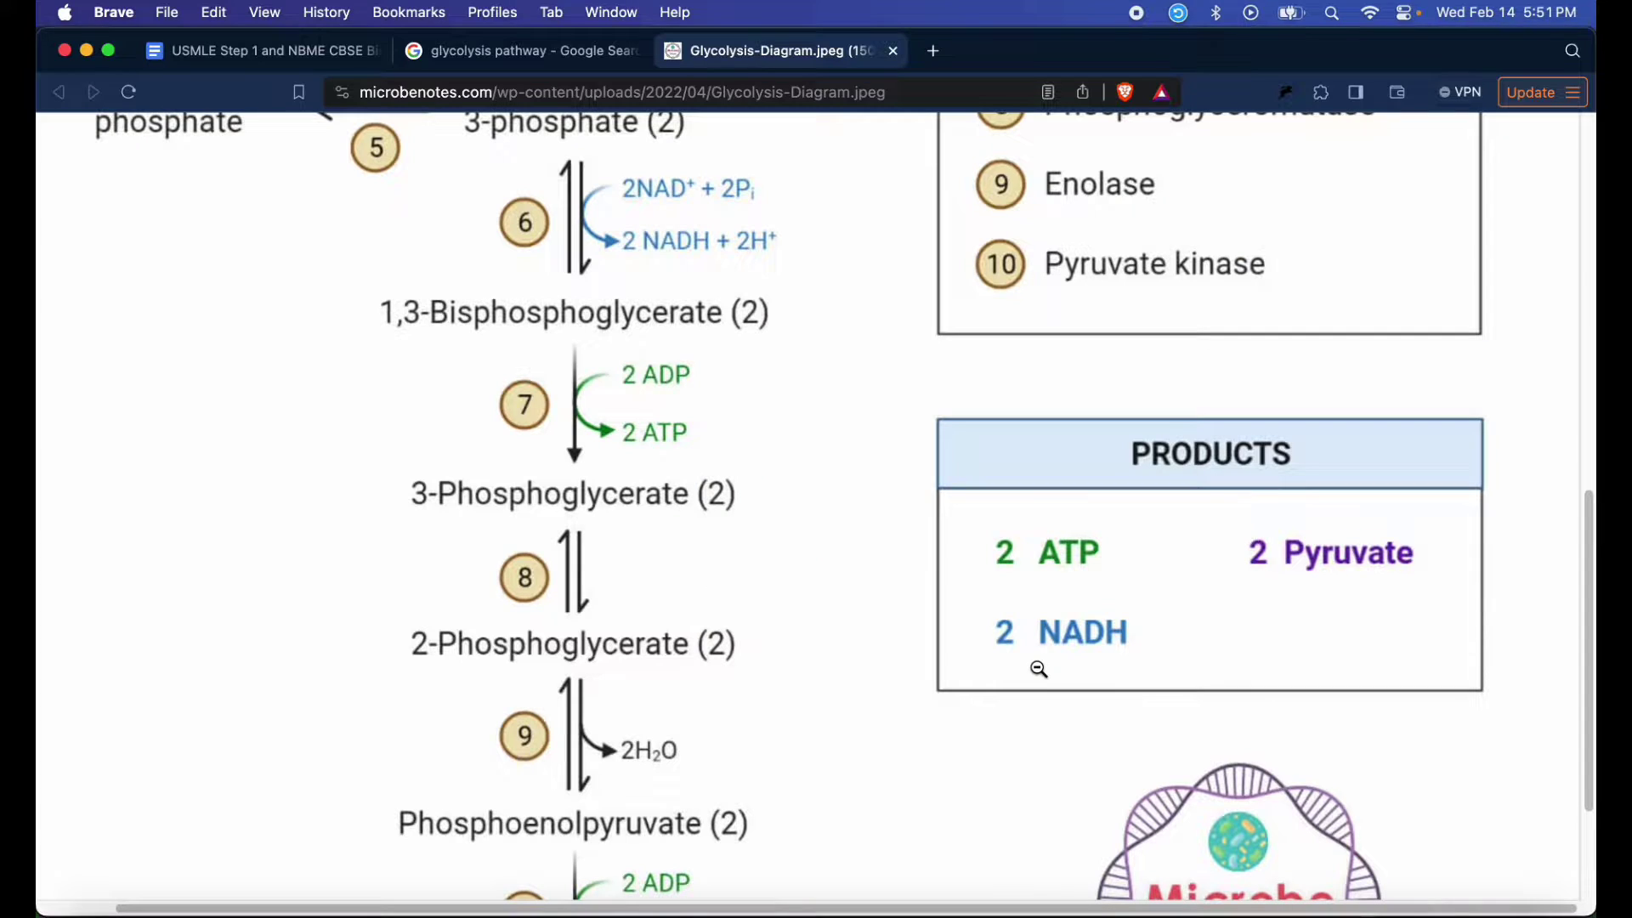
left_click(1039, 668)
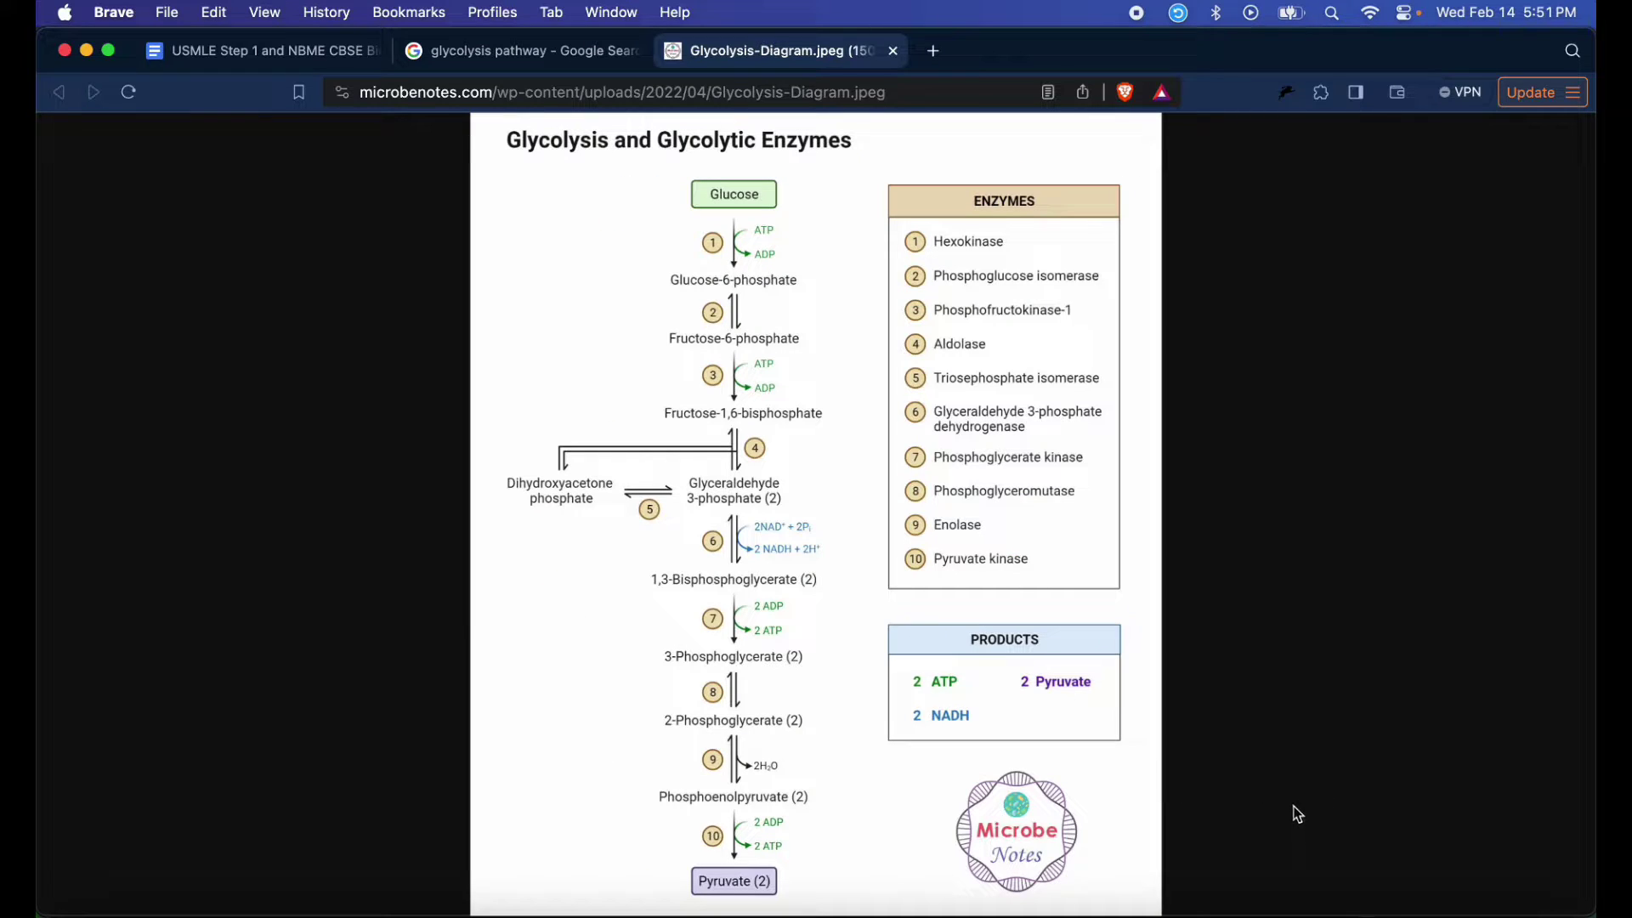
Switch to Anki and create a new deck named "Glycolysis Pathway".
left_click(1154, 905)
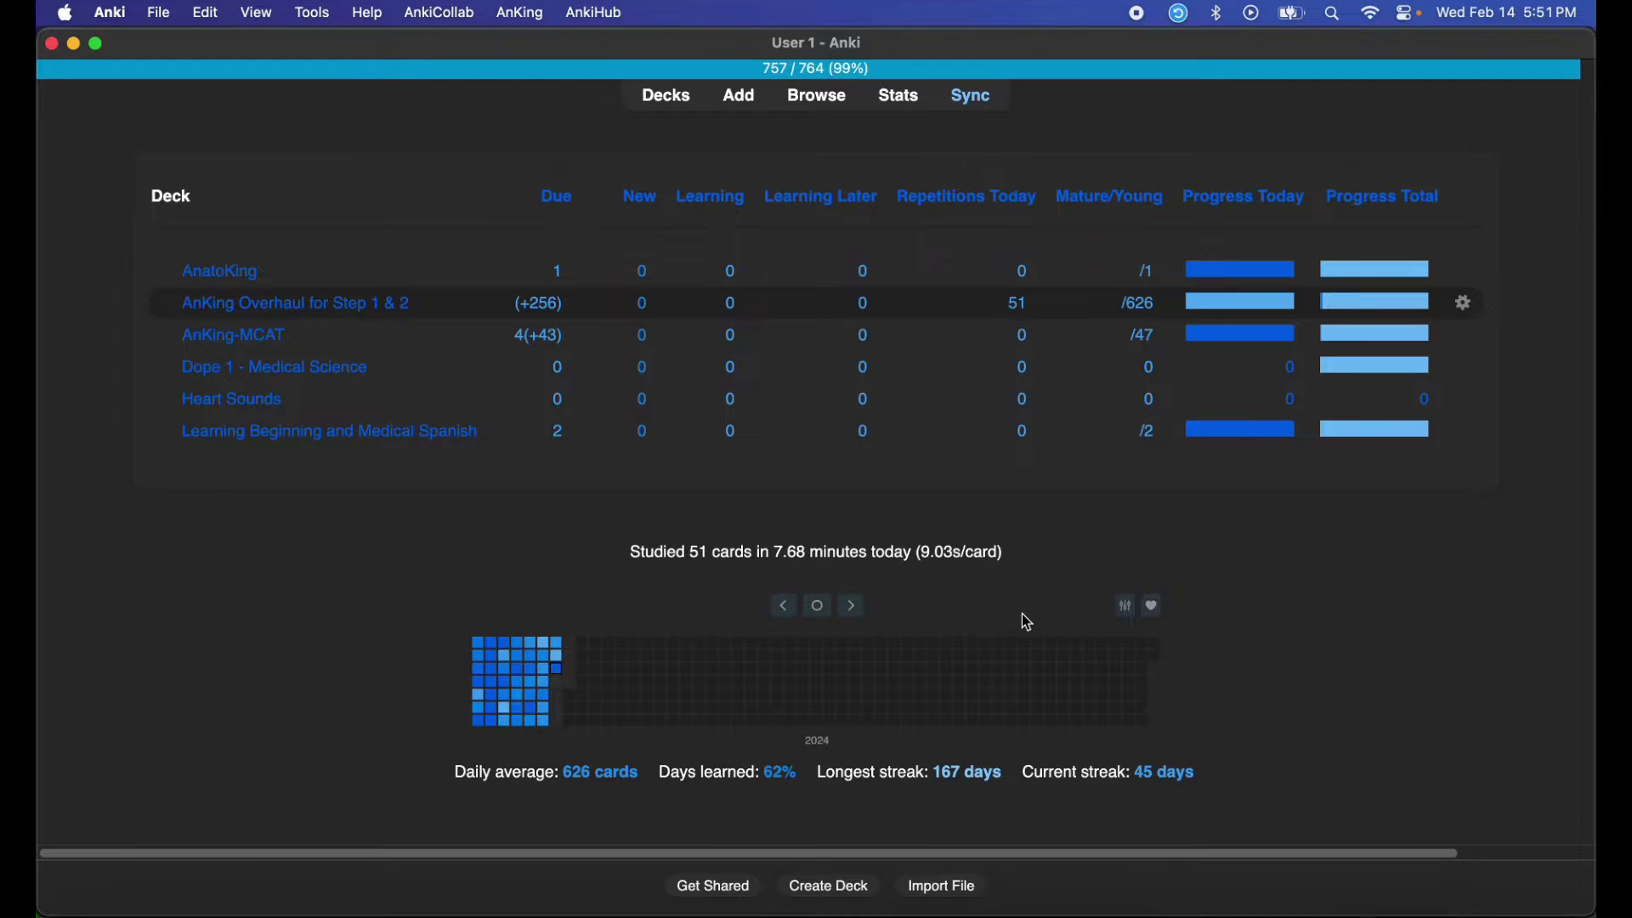
left_click(831, 885)
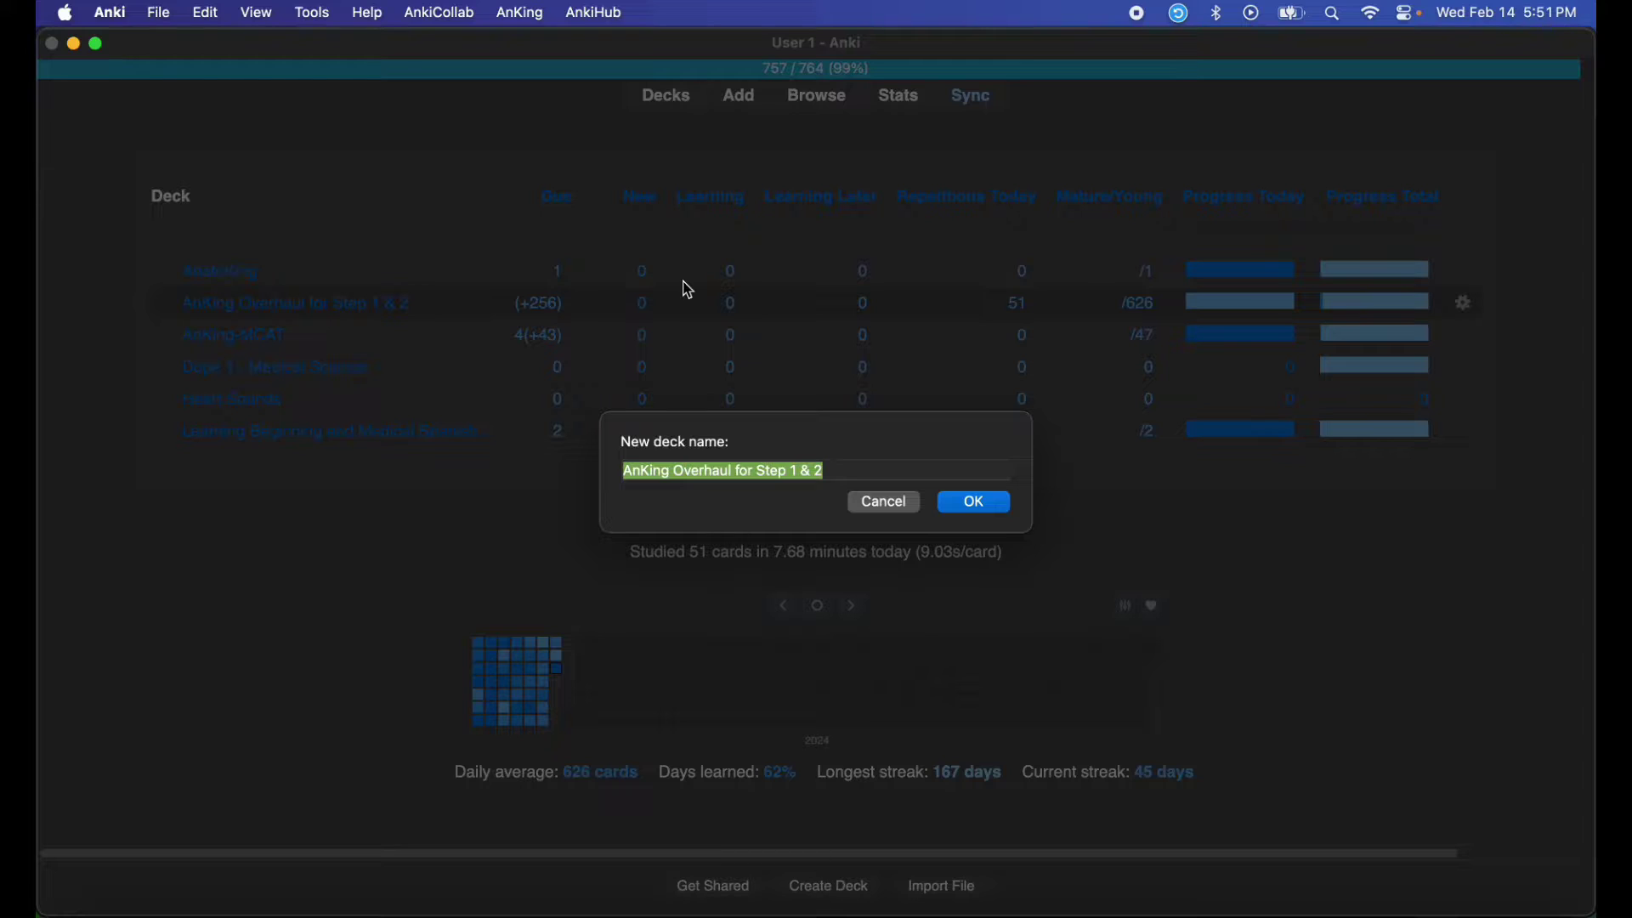
type("Glycolysis")
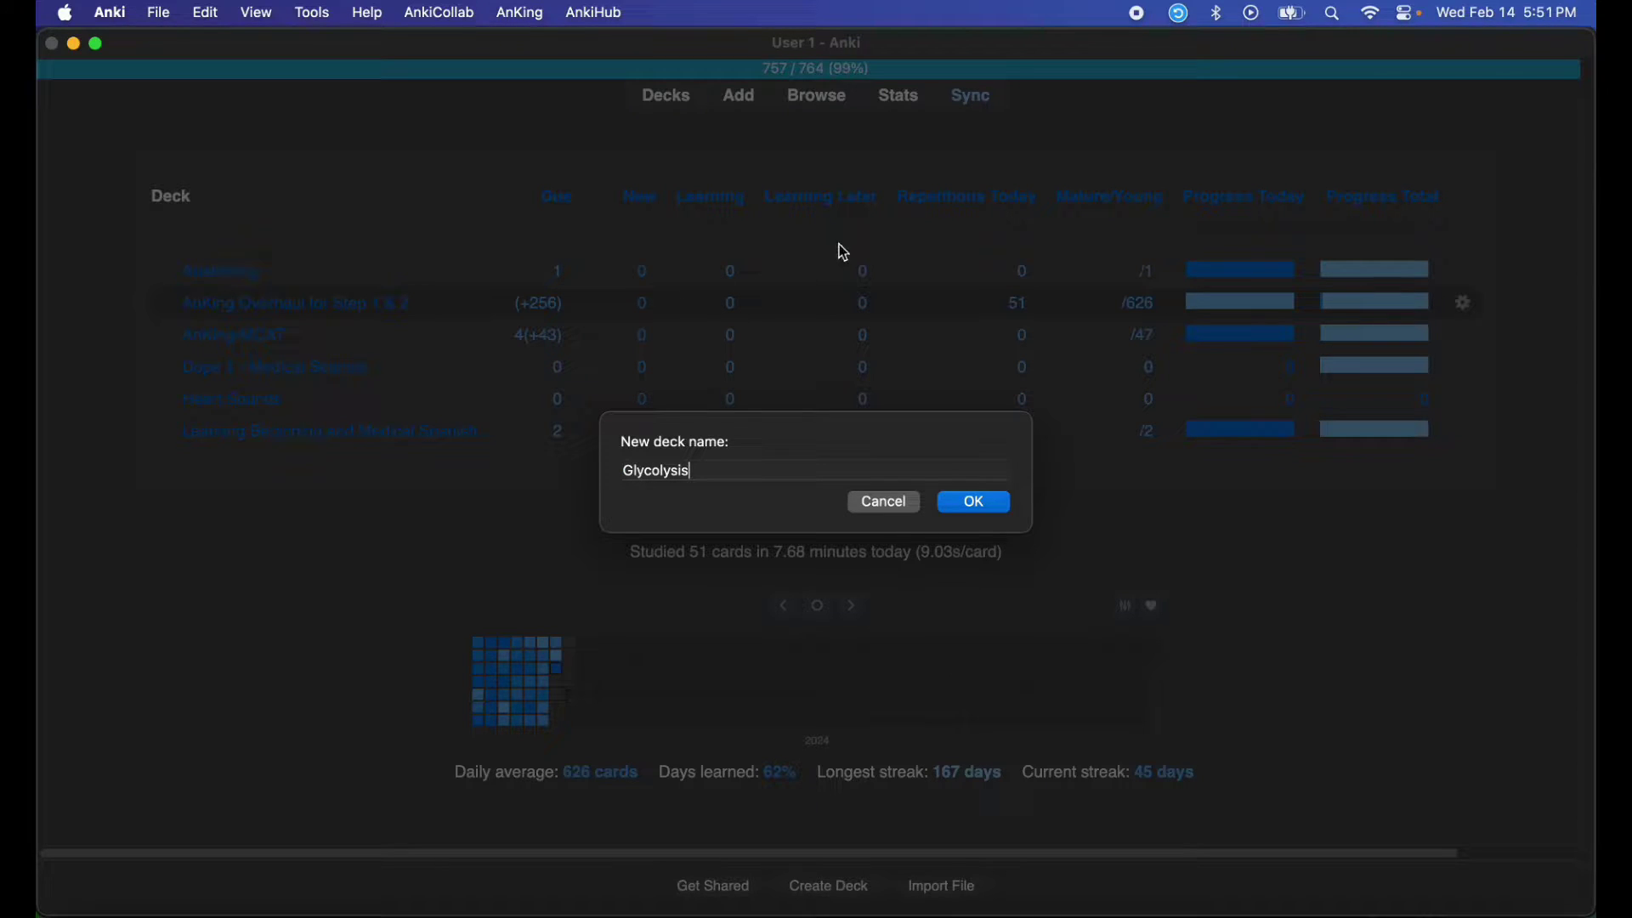
type(" Pathway")
left_click(979, 503)
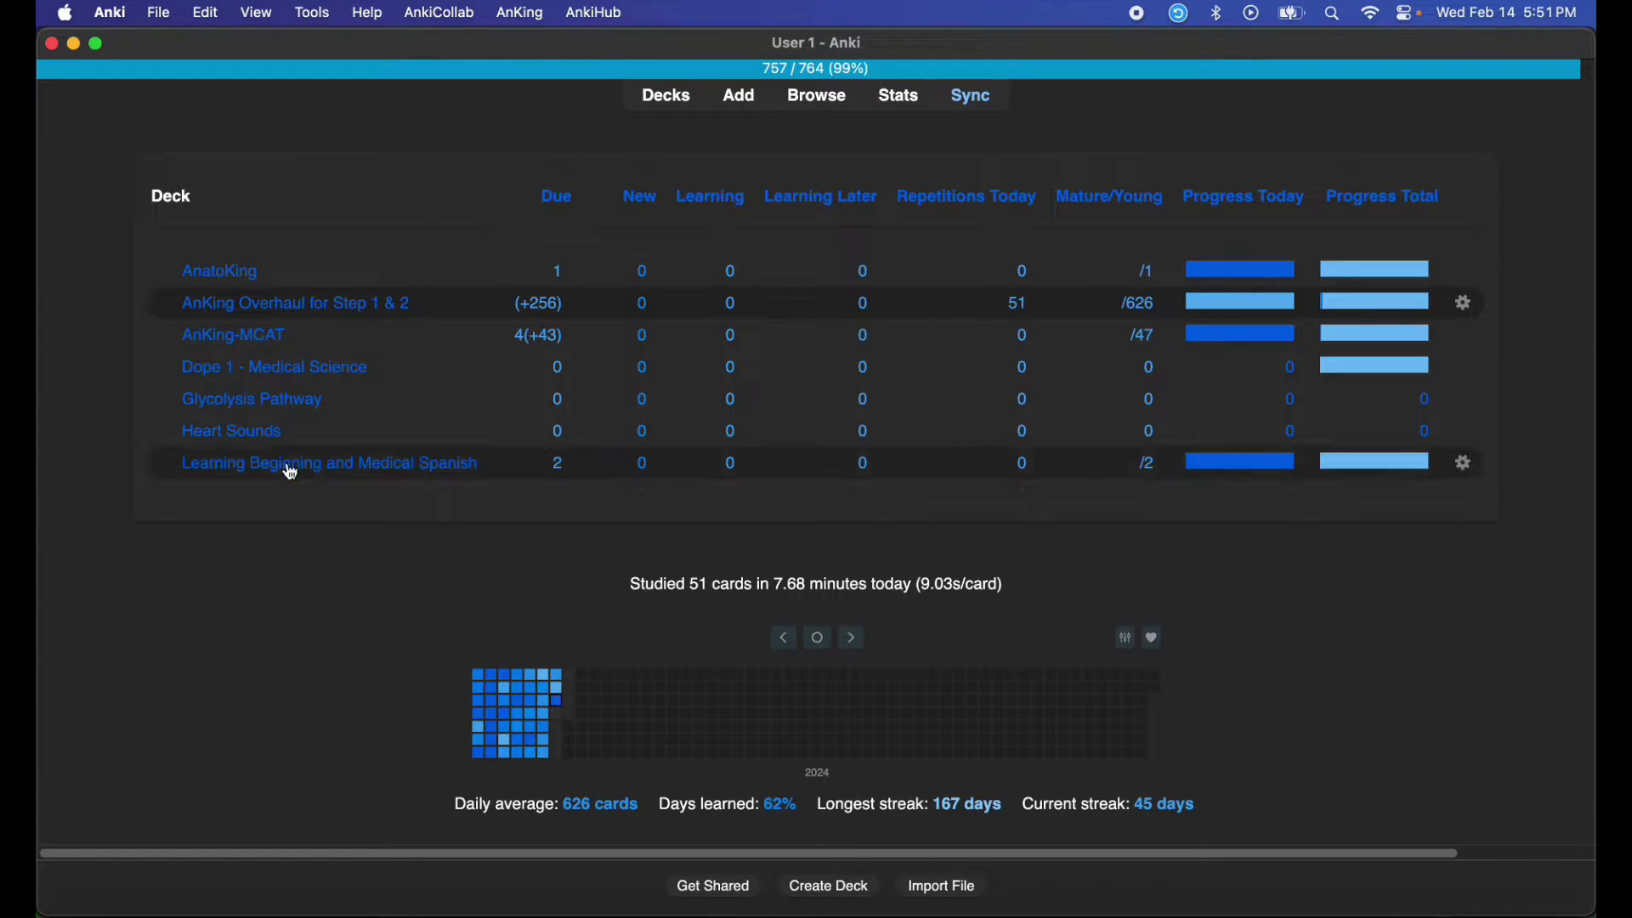
Start a new note in the Glycolysis Pathway deck and open the glycolysis diagram in the Image Occlusion masks editor.
left_click(255, 402)
left_click(741, 96)
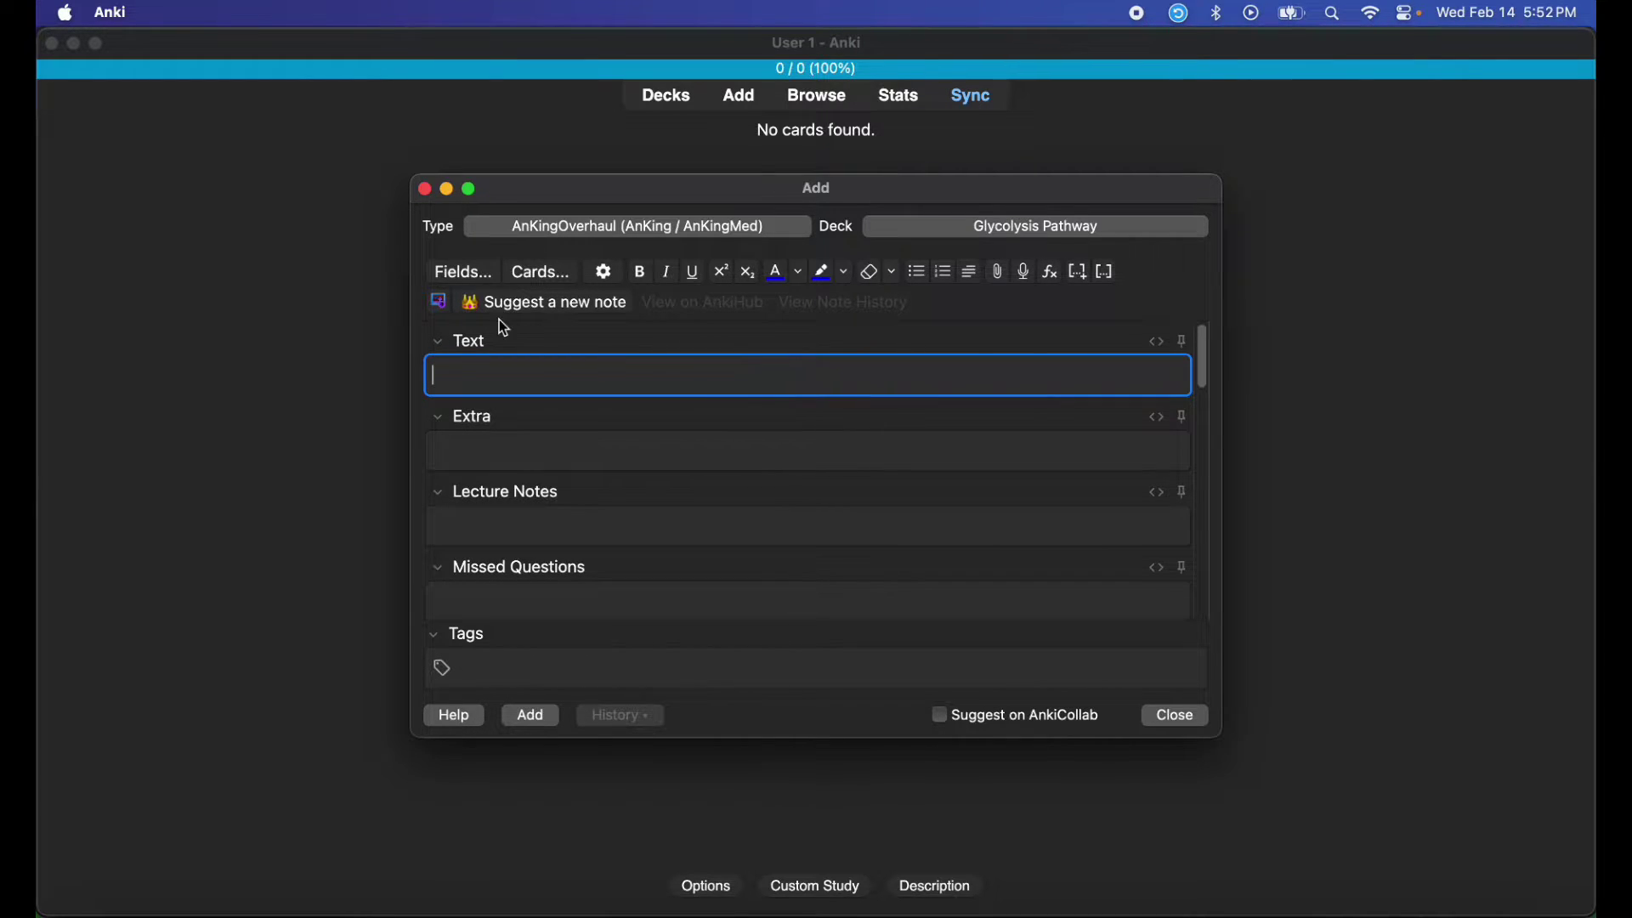
left_click(441, 303)
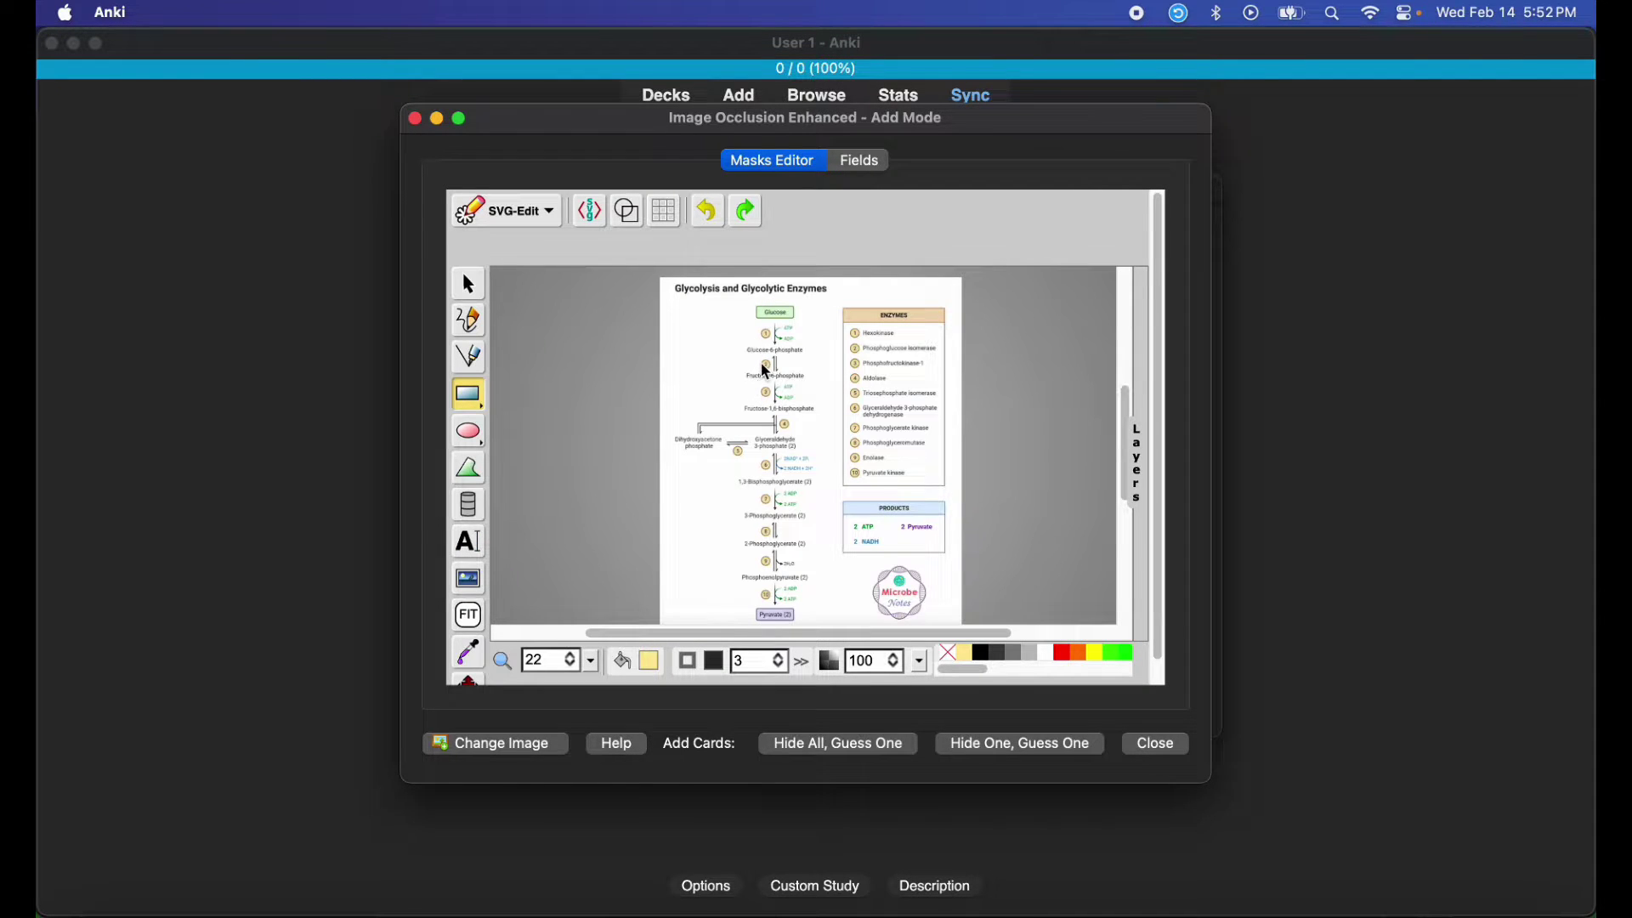
scroll(765, 372, "up", 3)
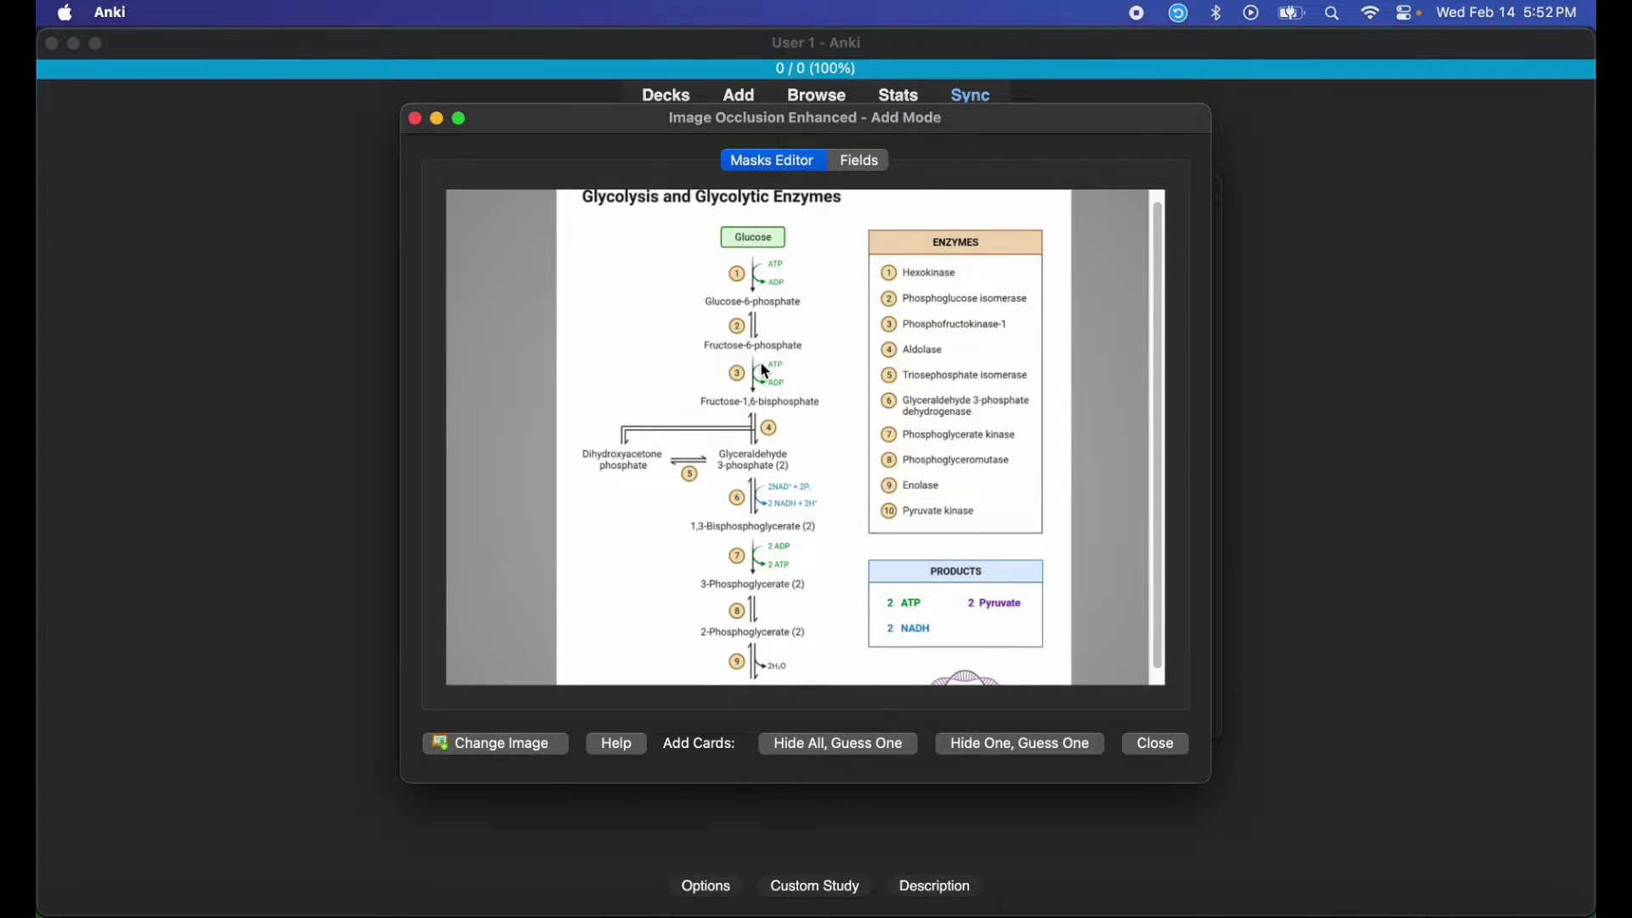
scroll(766, 373, "down", 3)
scroll(766, 372, "down", 2)
scroll(766, 372, "up", 2)
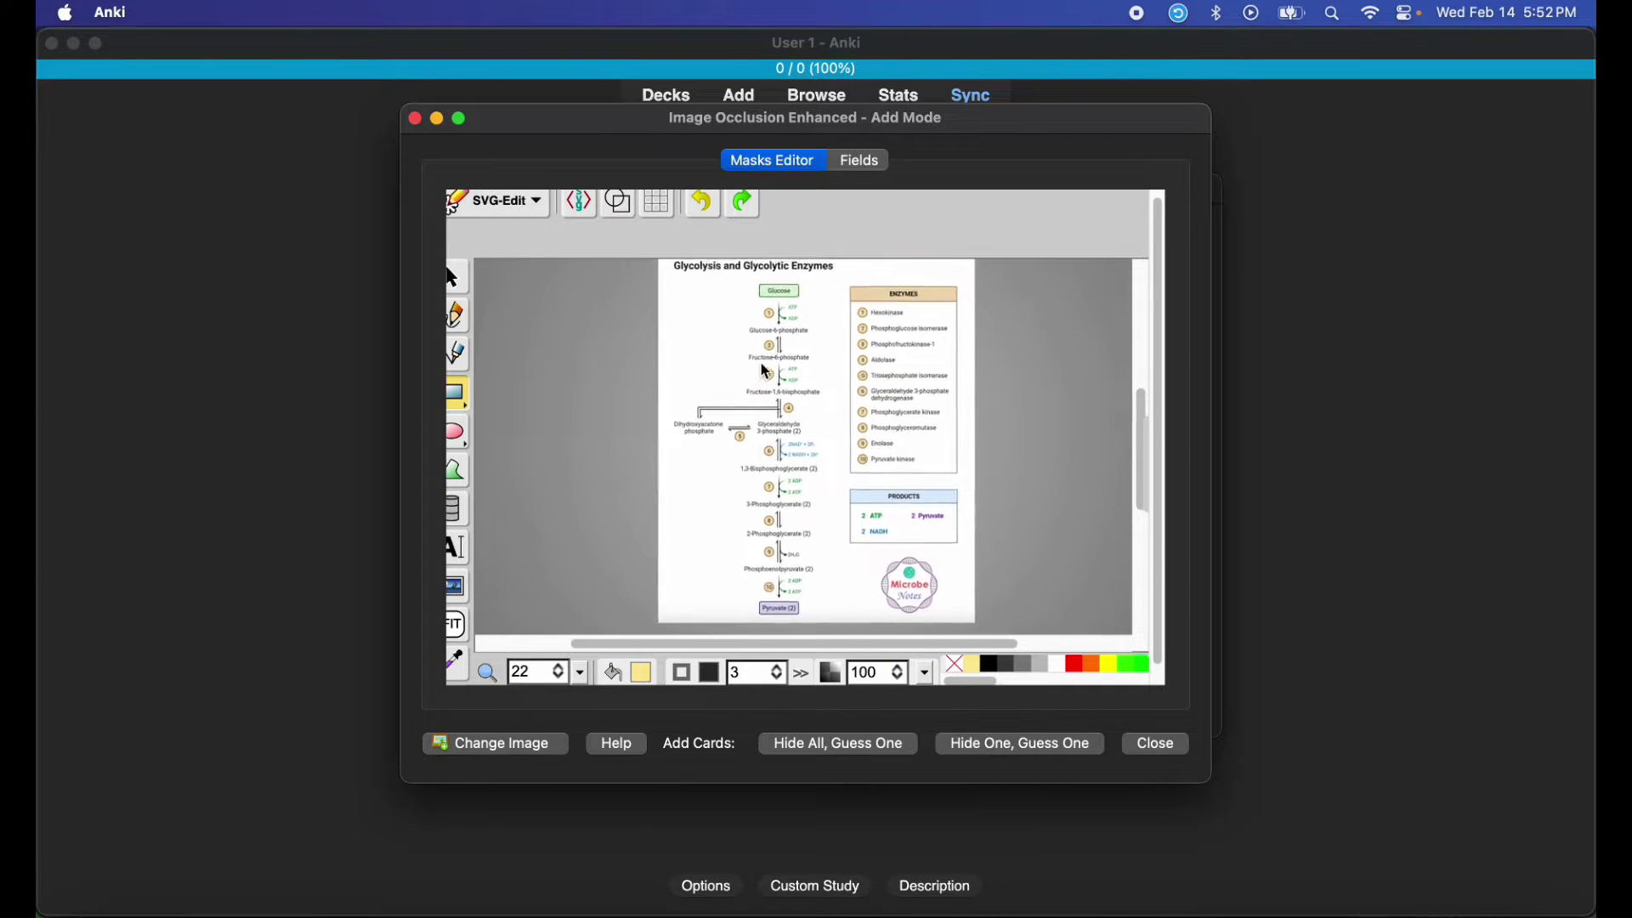
scroll(766, 372, "down", 1)
scroll(765, 372, "up", 1)
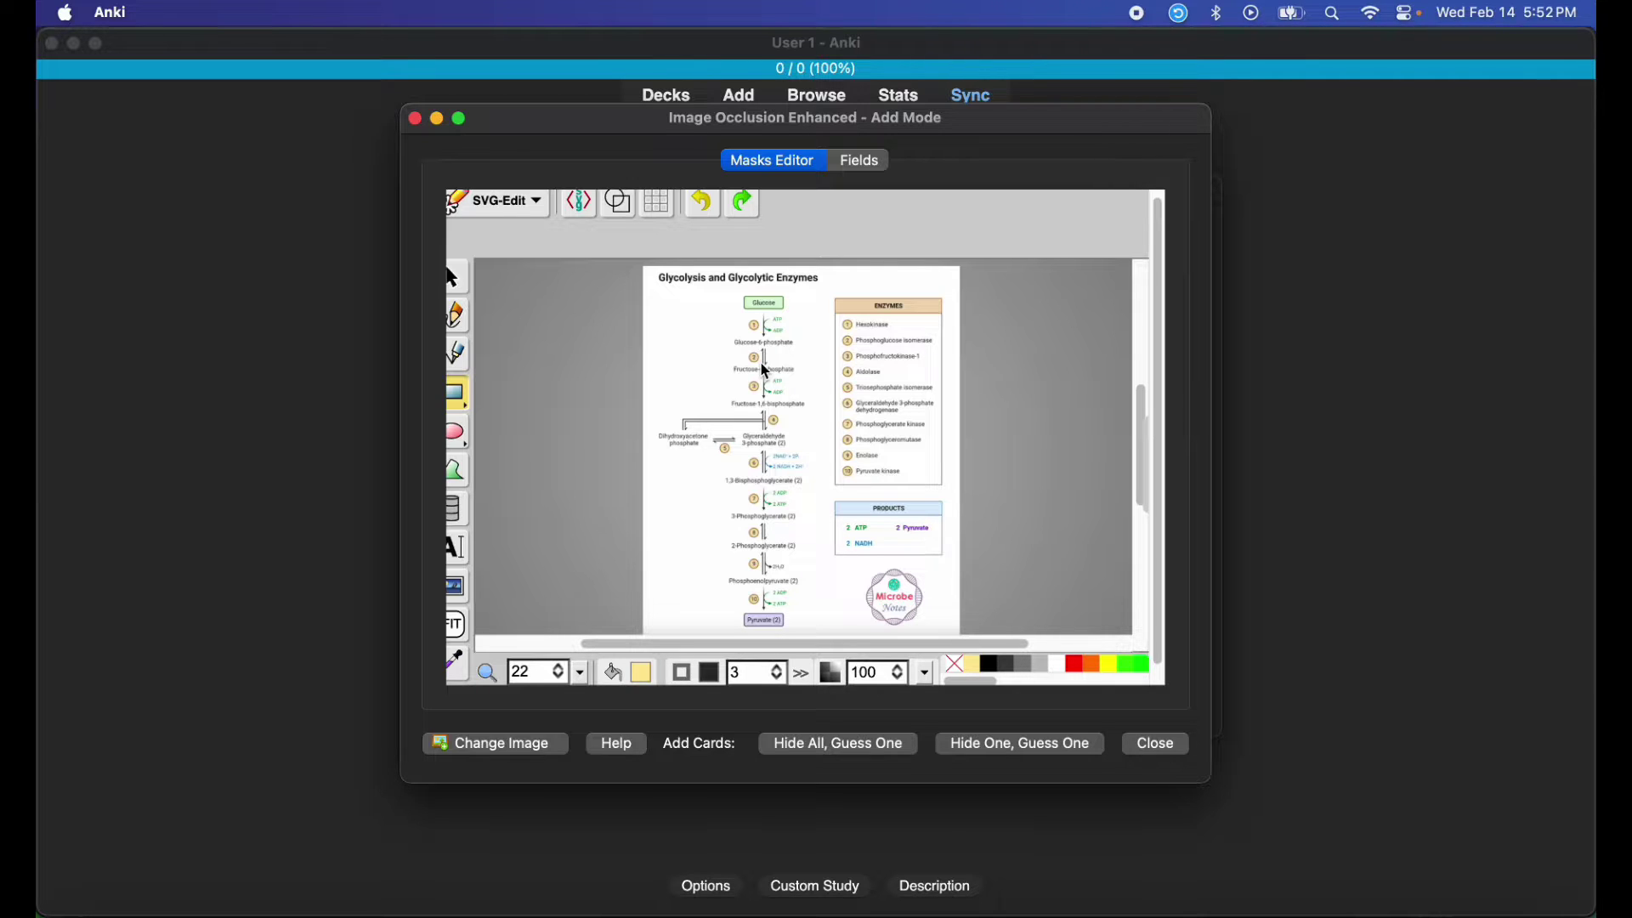
scroll(766, 372, "up", 3)
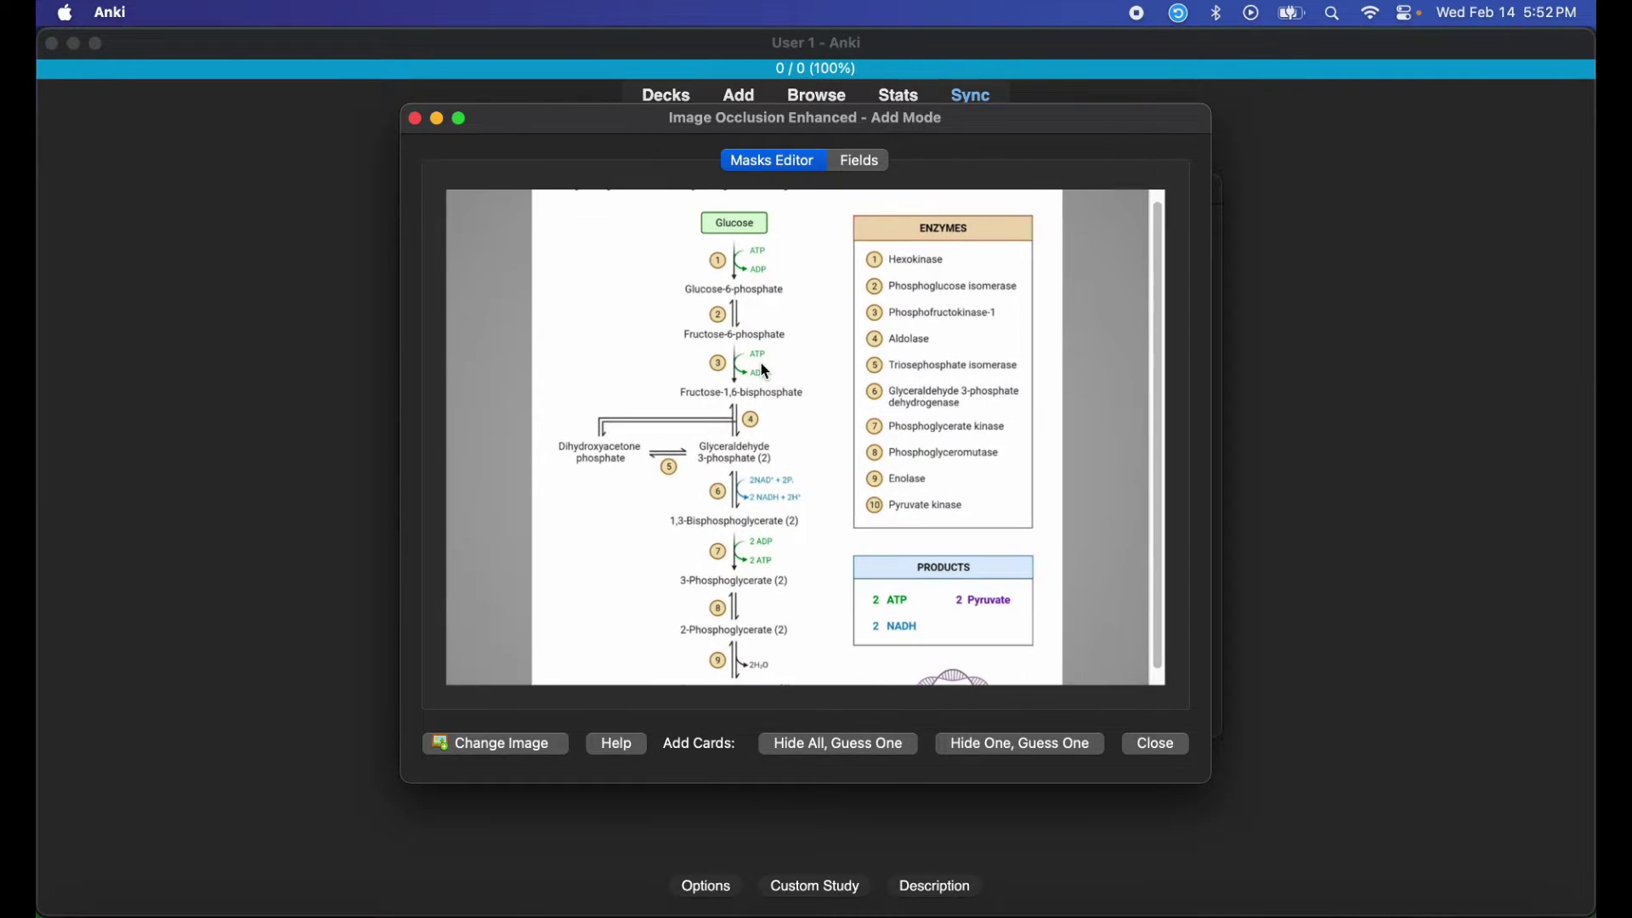
scroll(757, 373, "up", 2)
scroll(757, 374, "down", 5)
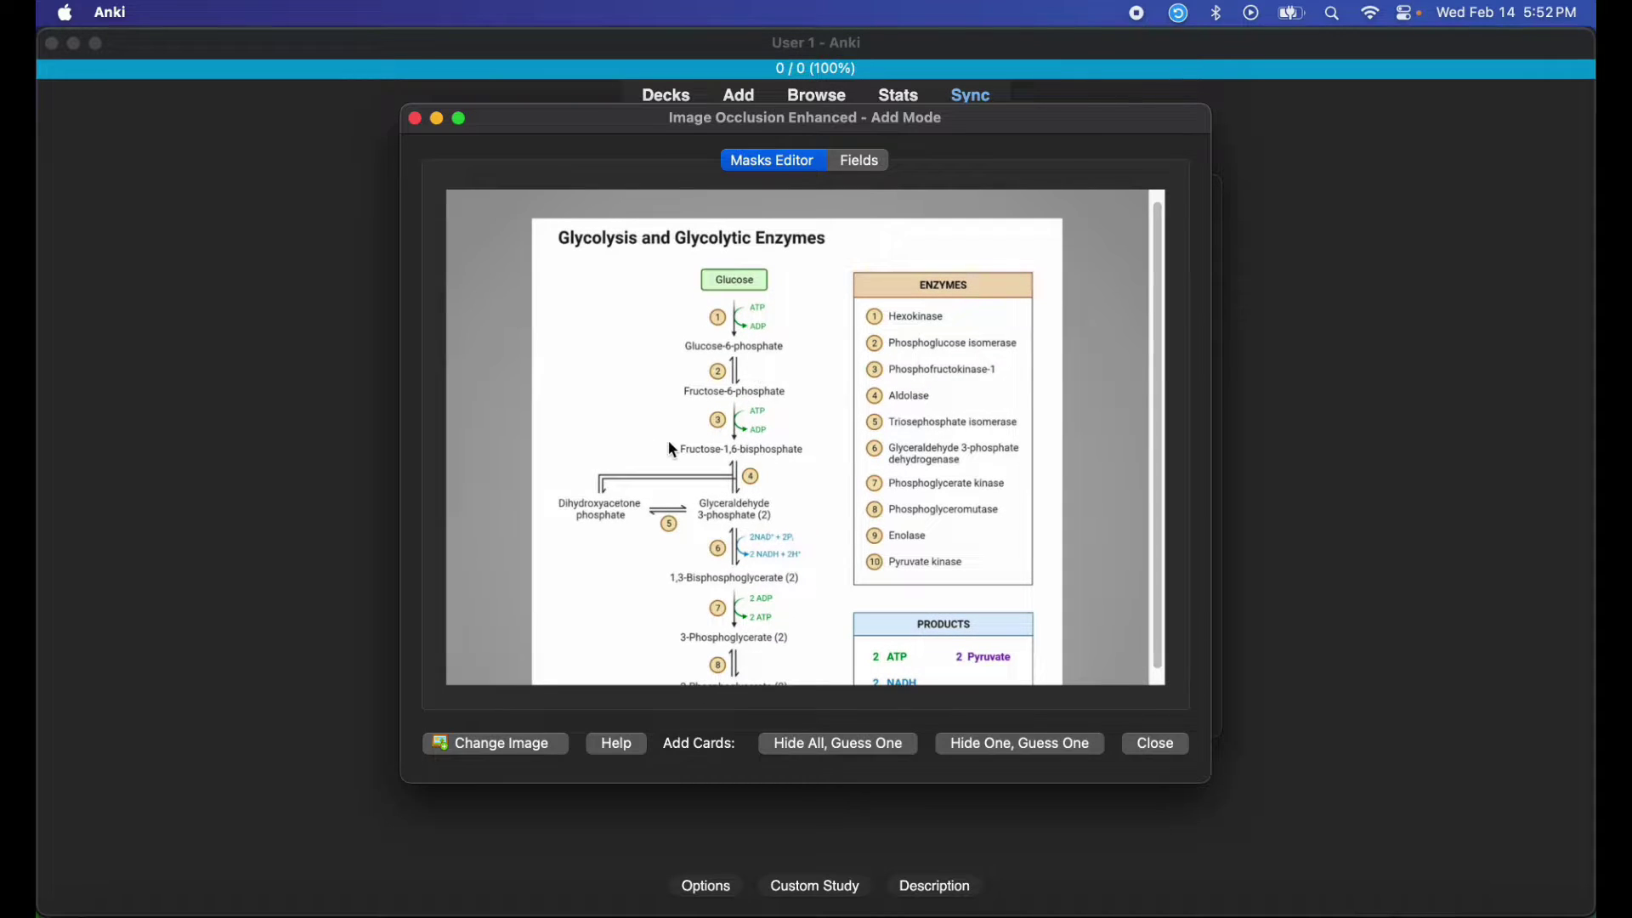
scroll(821, 479, "down", 2)
scroll(822, 479, "right", 3)
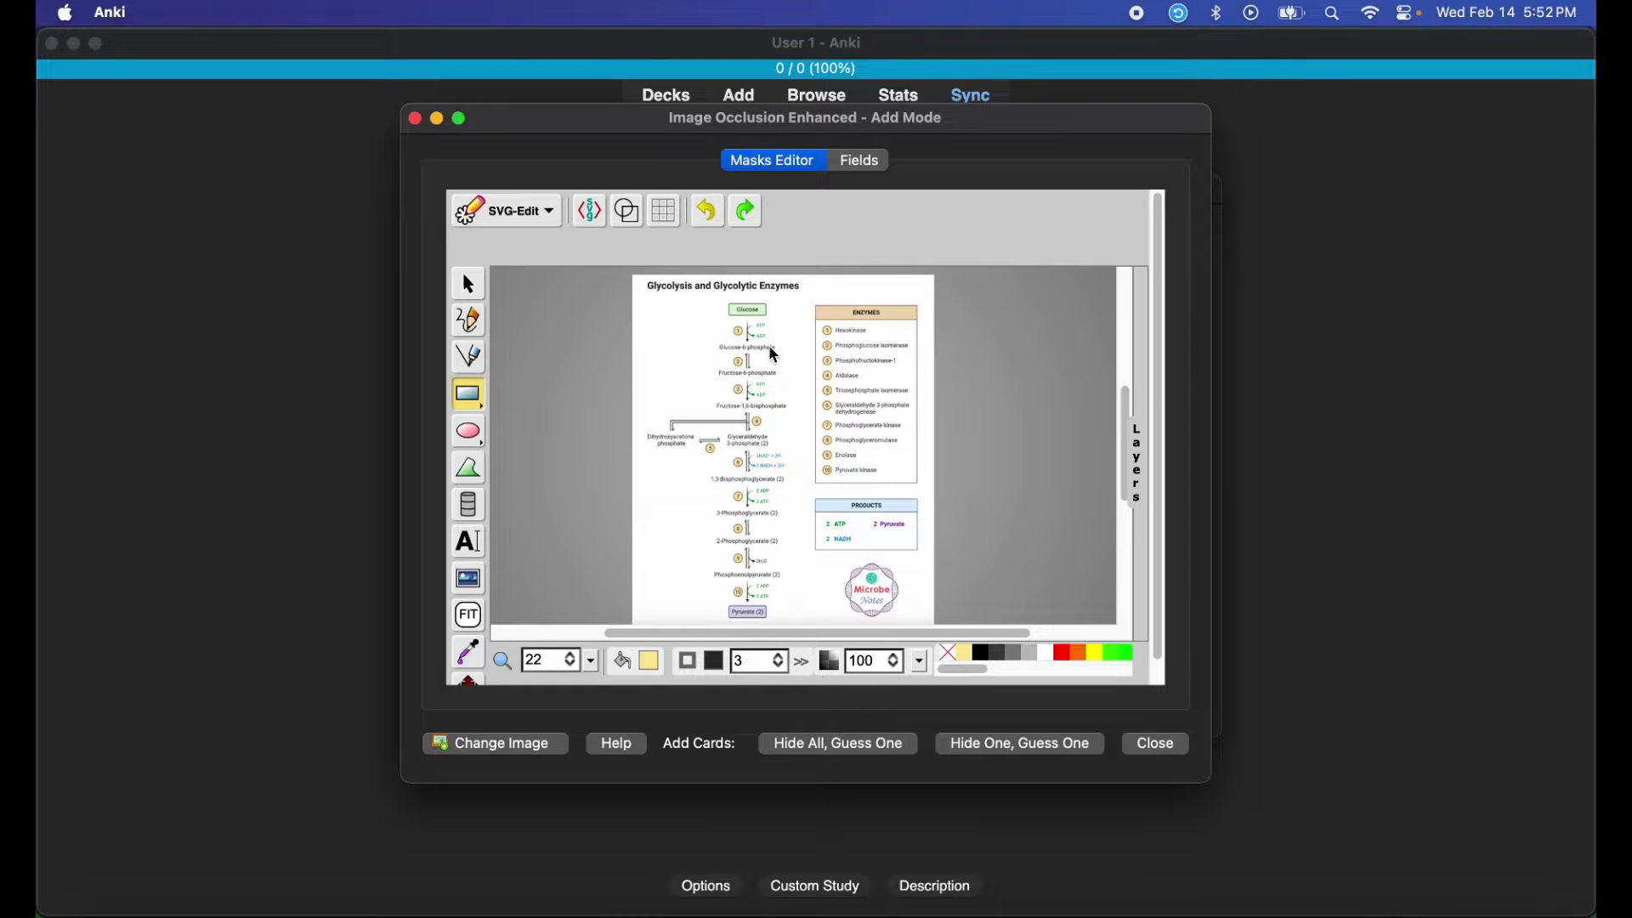
scroll(767, 343, "up", 4)
scroll(721, 351, "down", 4)
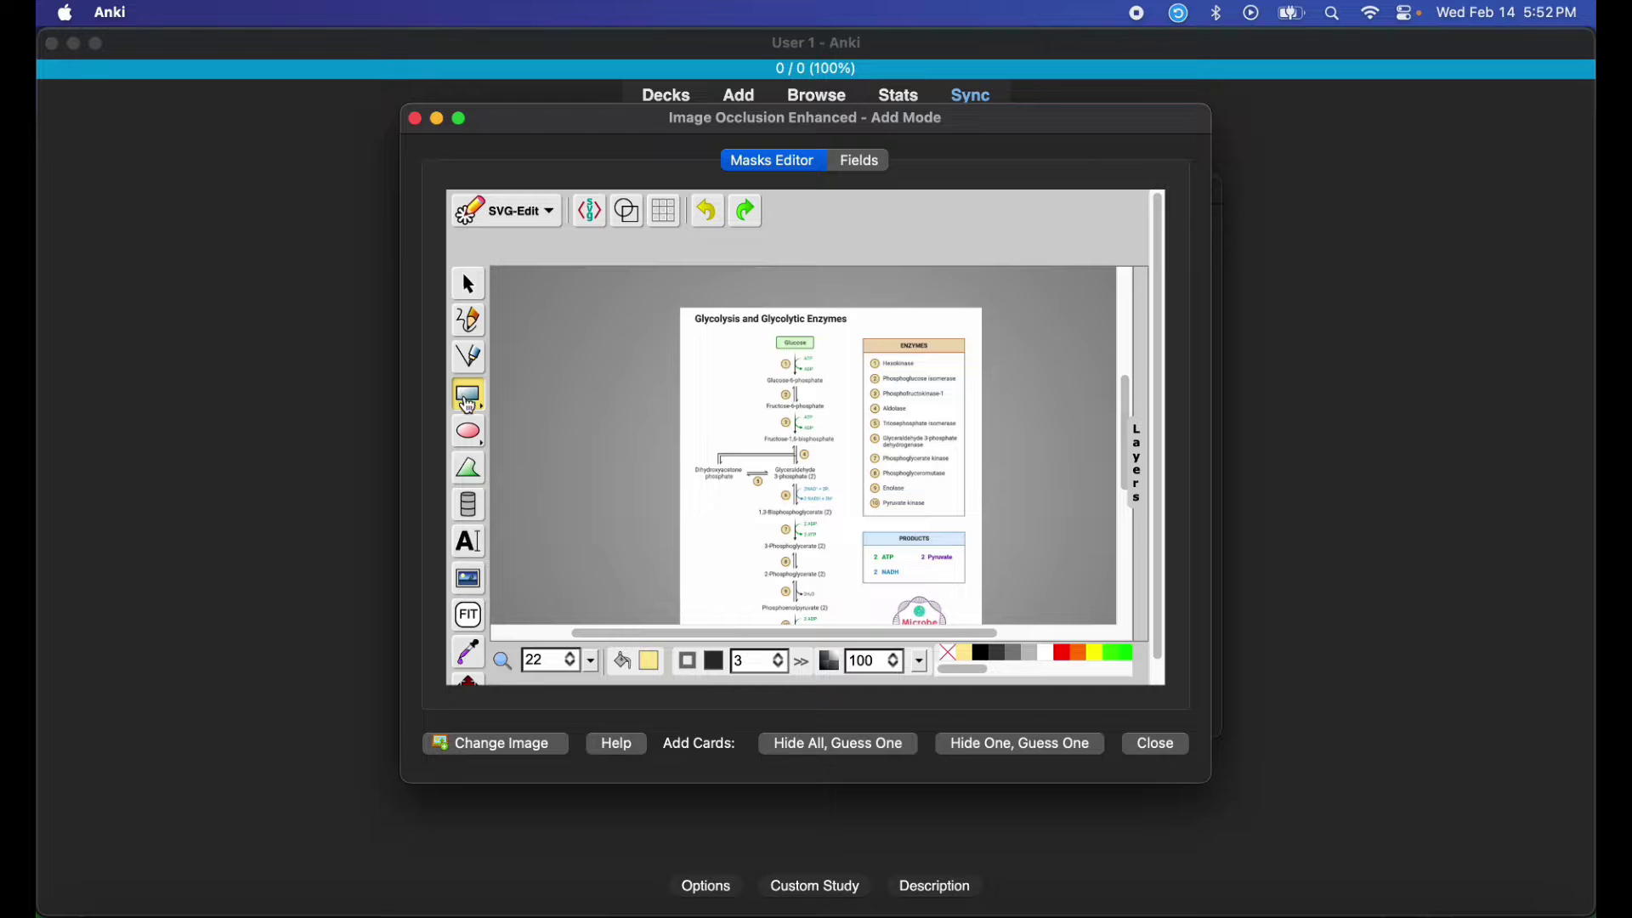
Draw rectangular masks over the Glucose and Glucose-6-phosphate labels in the glycolysis diagram.
left_click(469, 435)
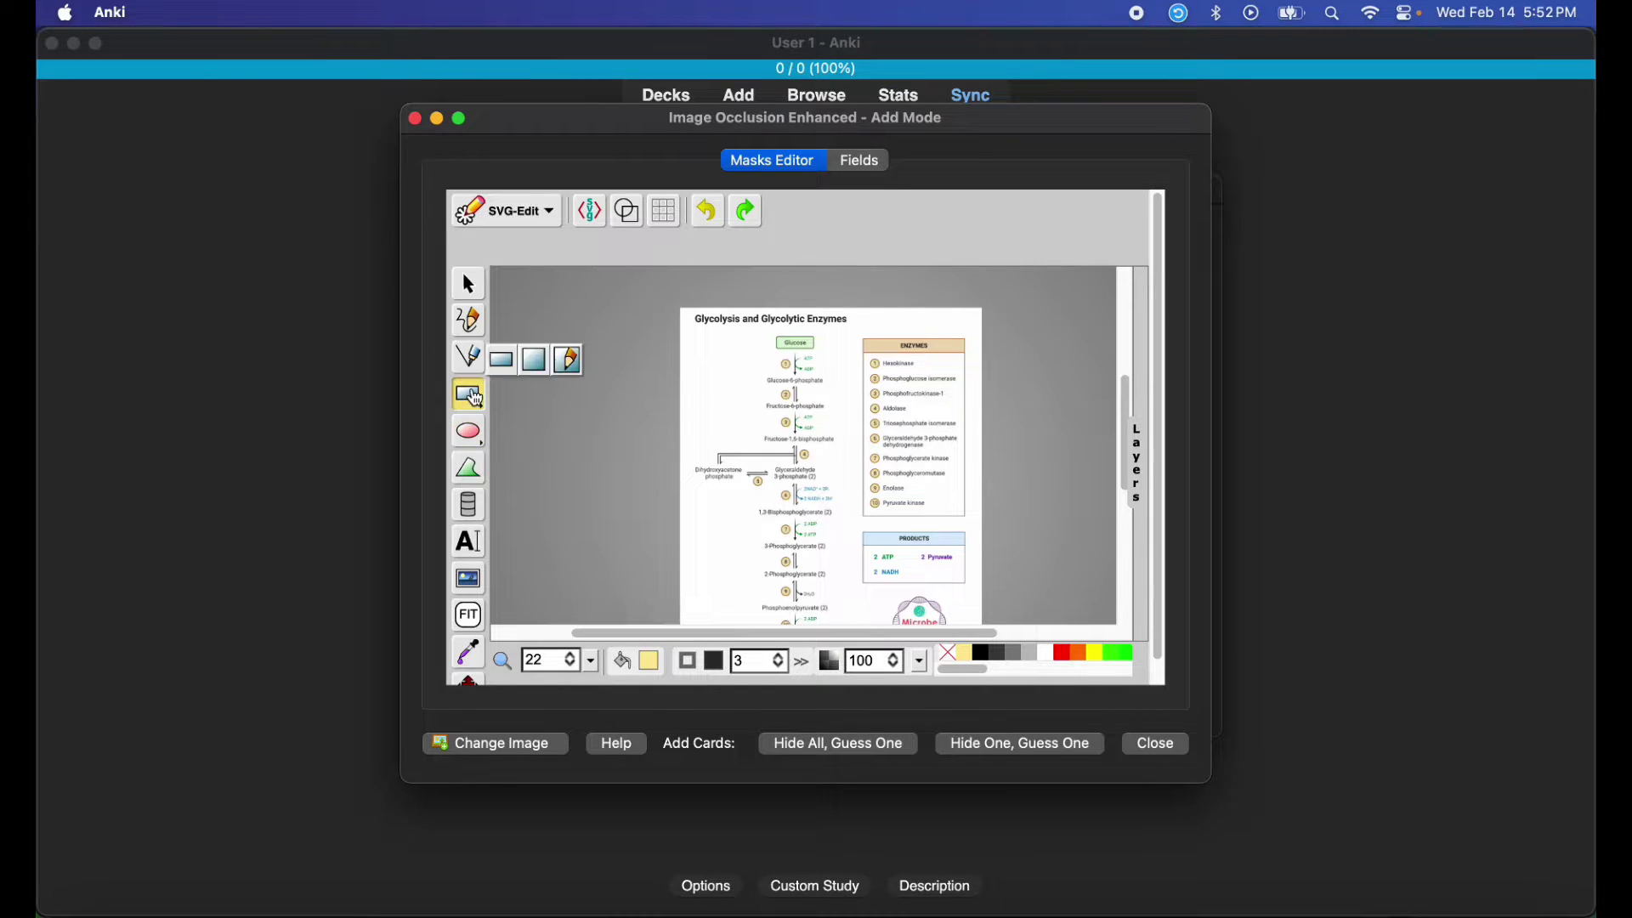
left_click(469, 395)
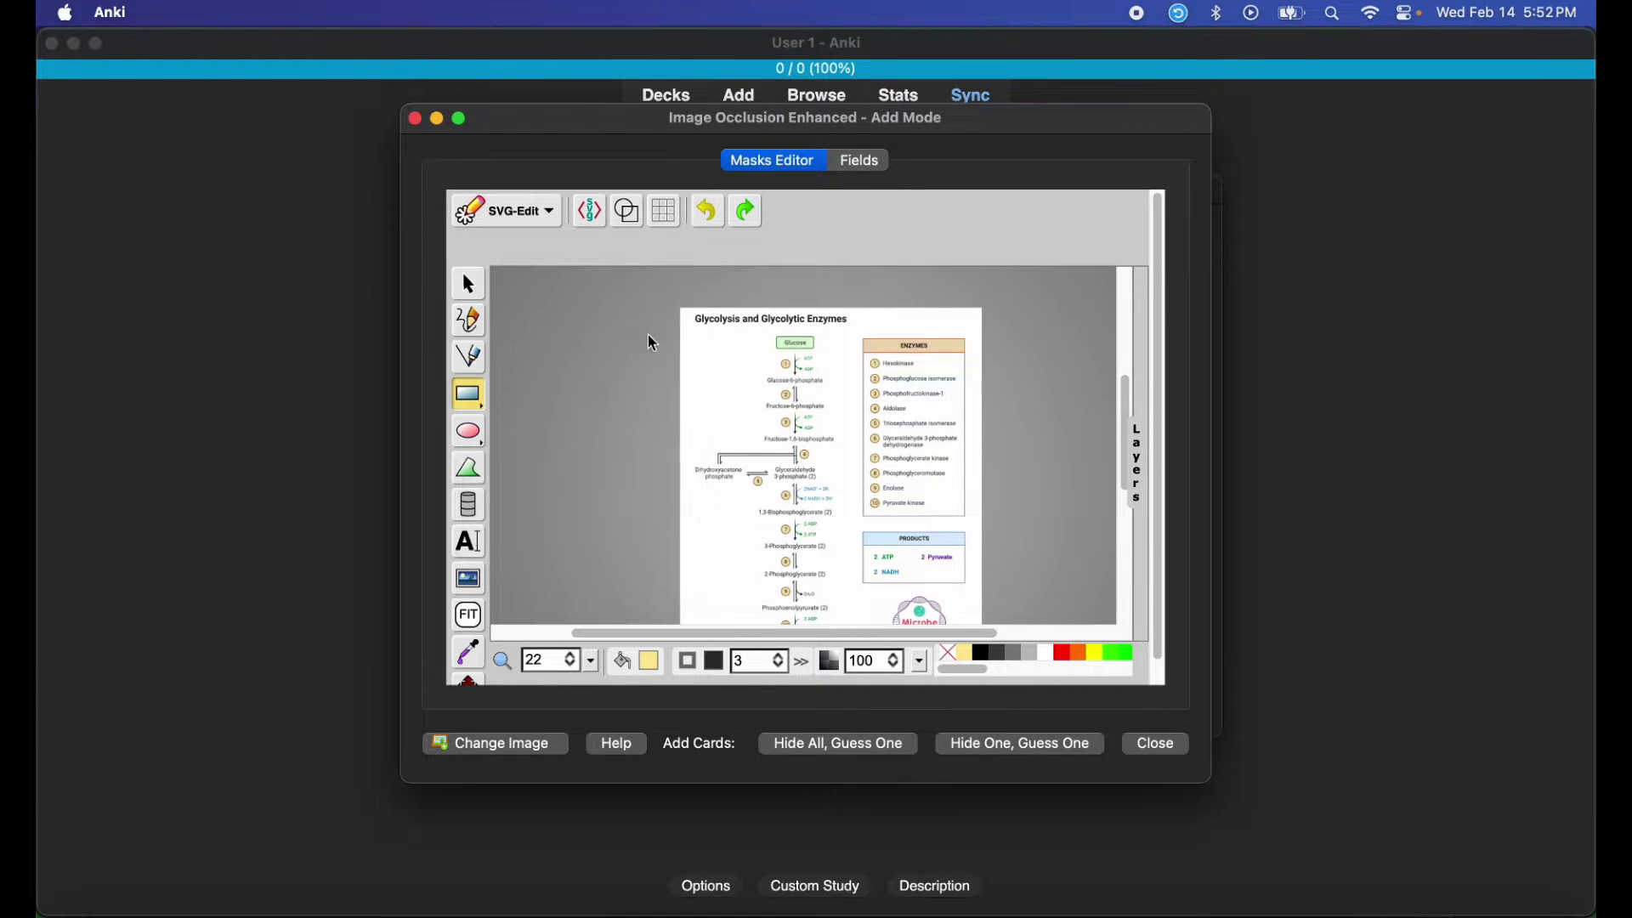
scroll(746, 357, "up", 4)
scroll(728, 357, "up", 5)
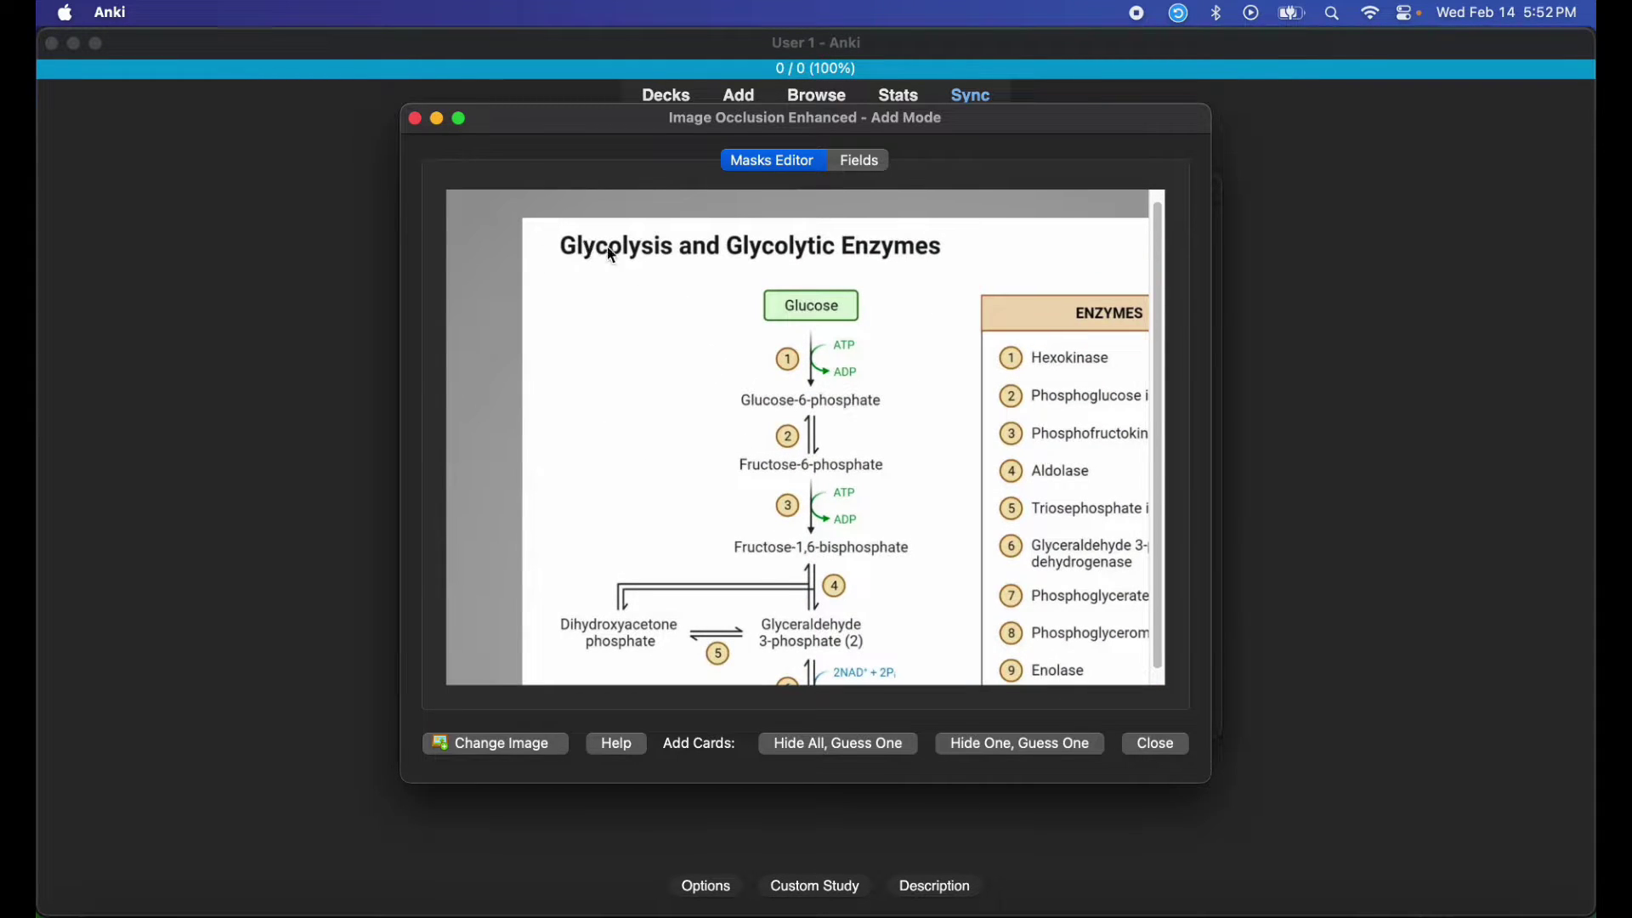
scroll(697, 284, "right", 2)
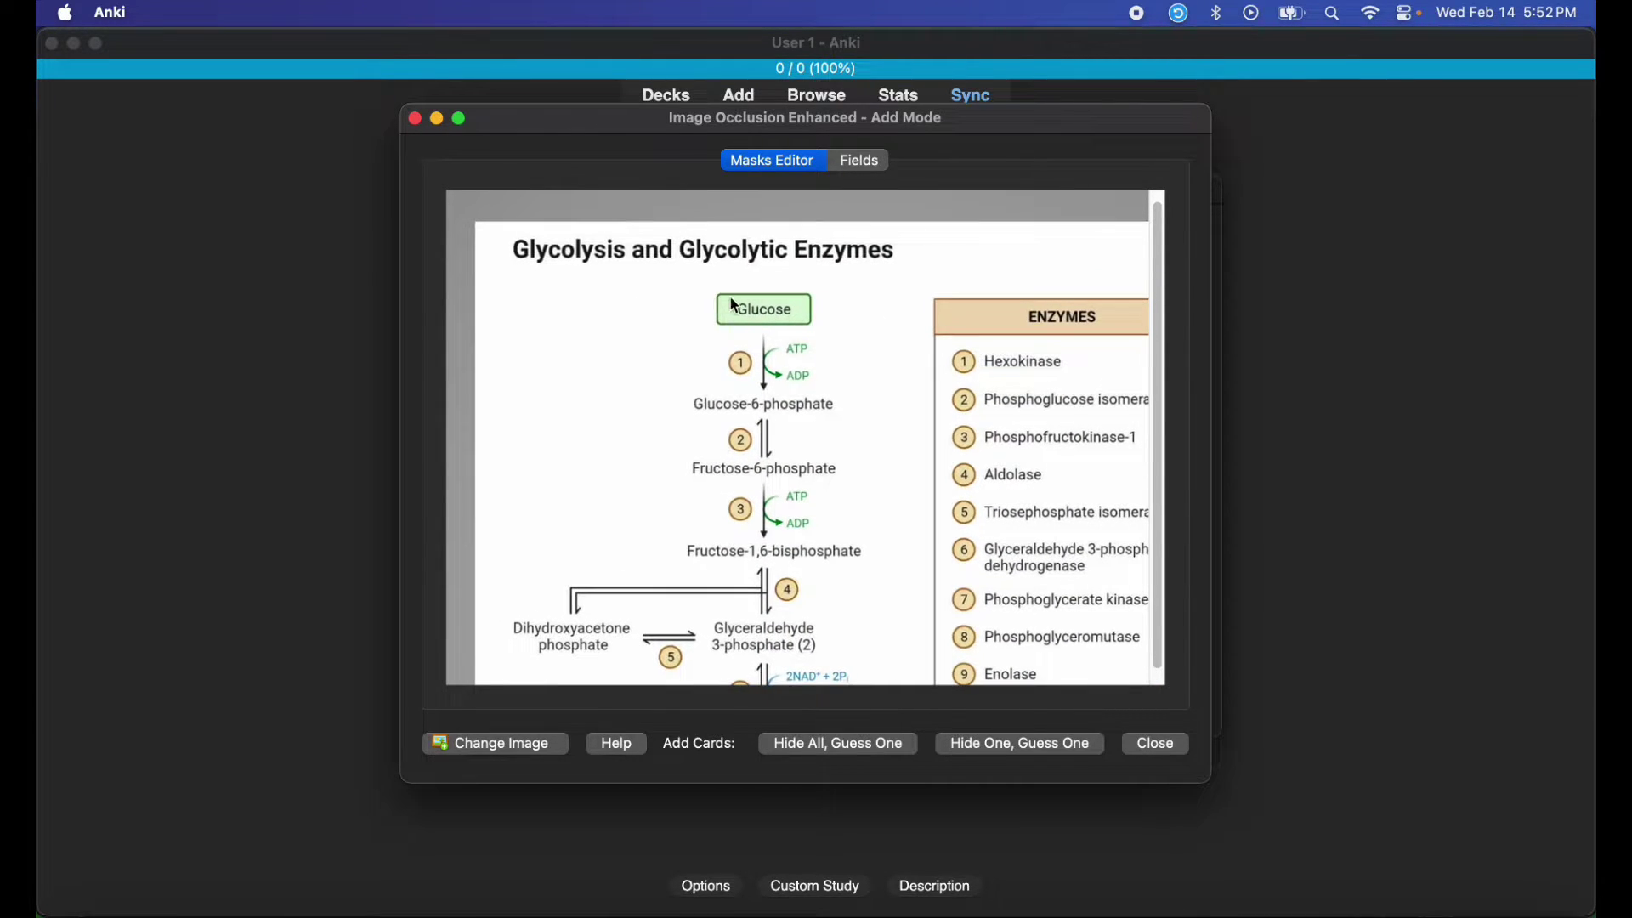
left_click_drag(718, 292, 816, 326)
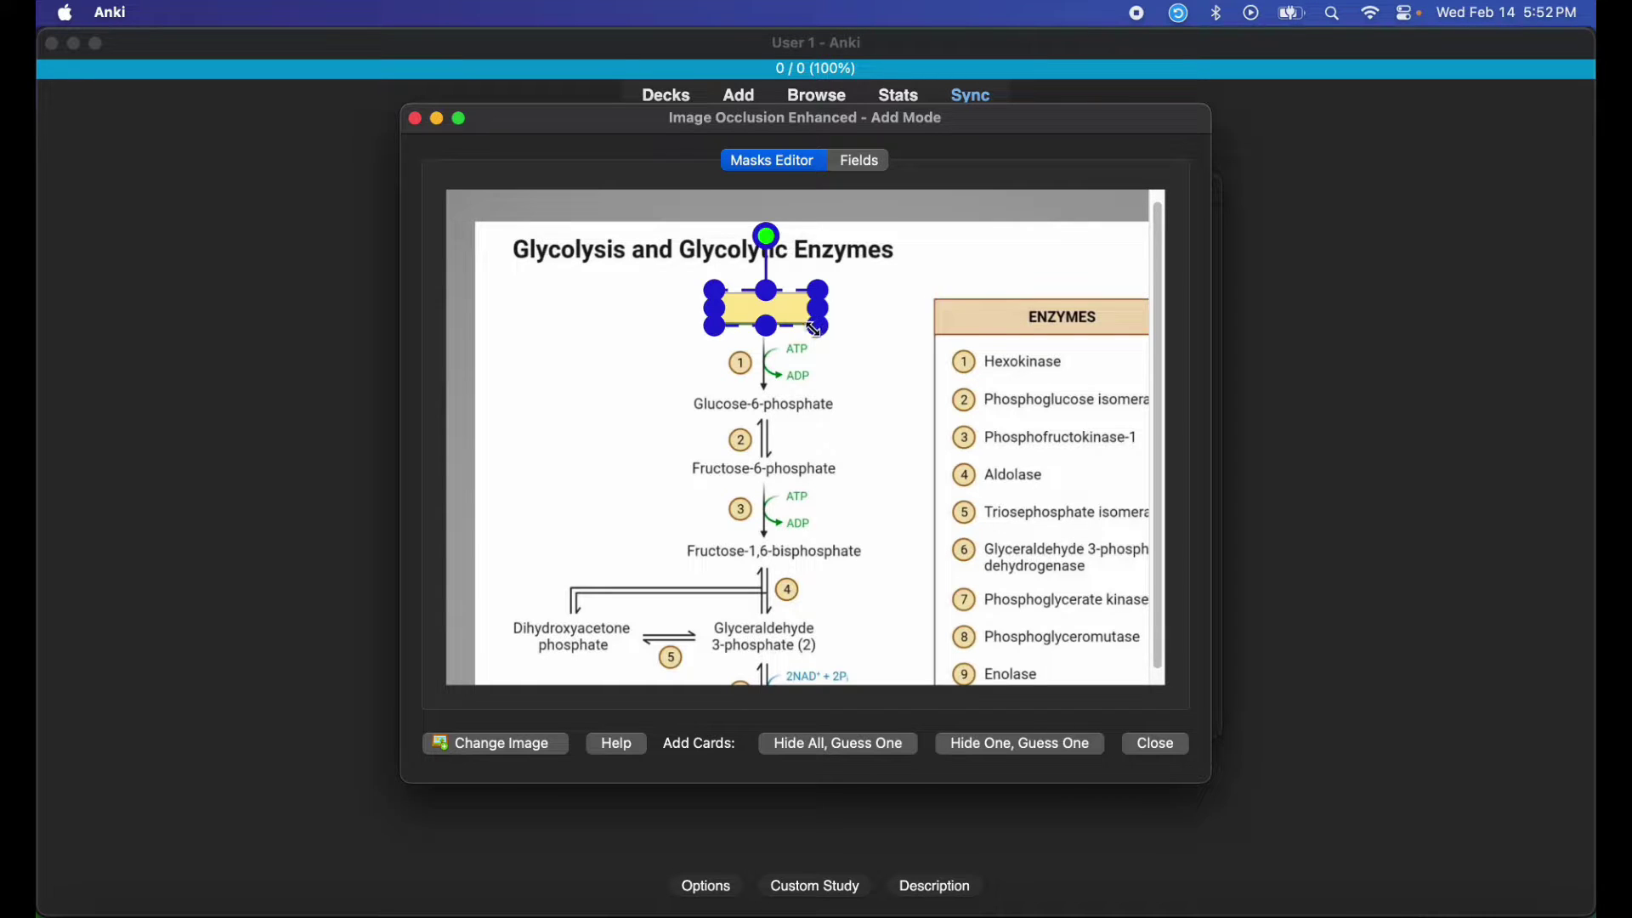
left_click_drag(689, 394, 867, 418)
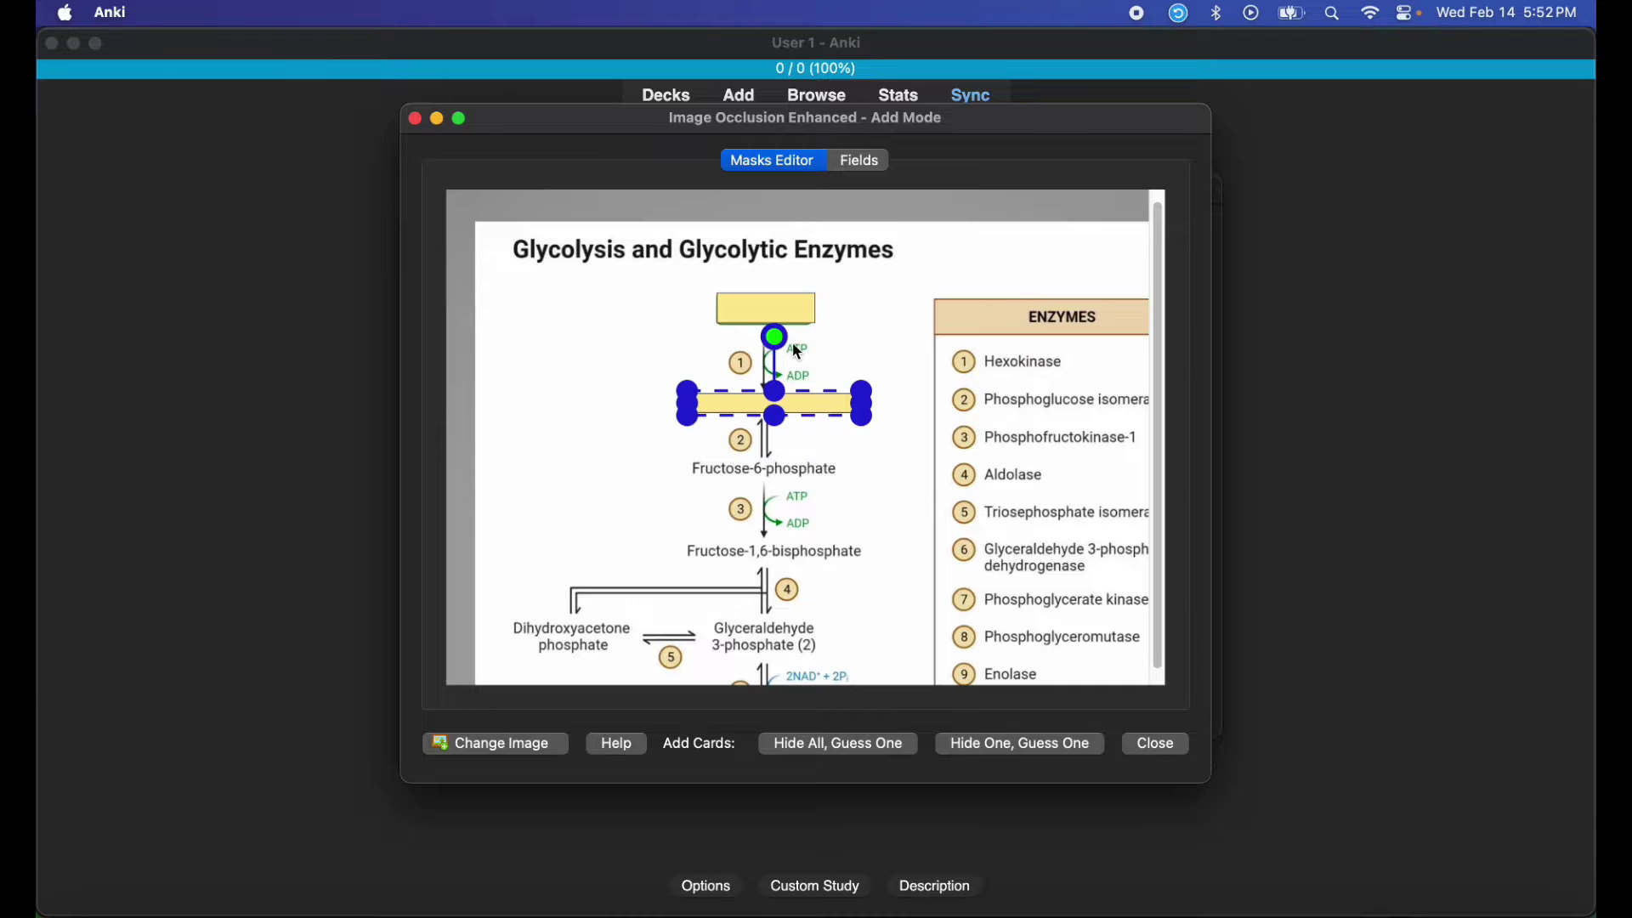
Draw rectangular masks over the Fructose-6-phosphate, Fructose-1,6-bisphosphate, Glyceraldehyde 3-phosphate and Dihydroxyacetone phosphate labels.
scroll(850, 473, "down", 2)
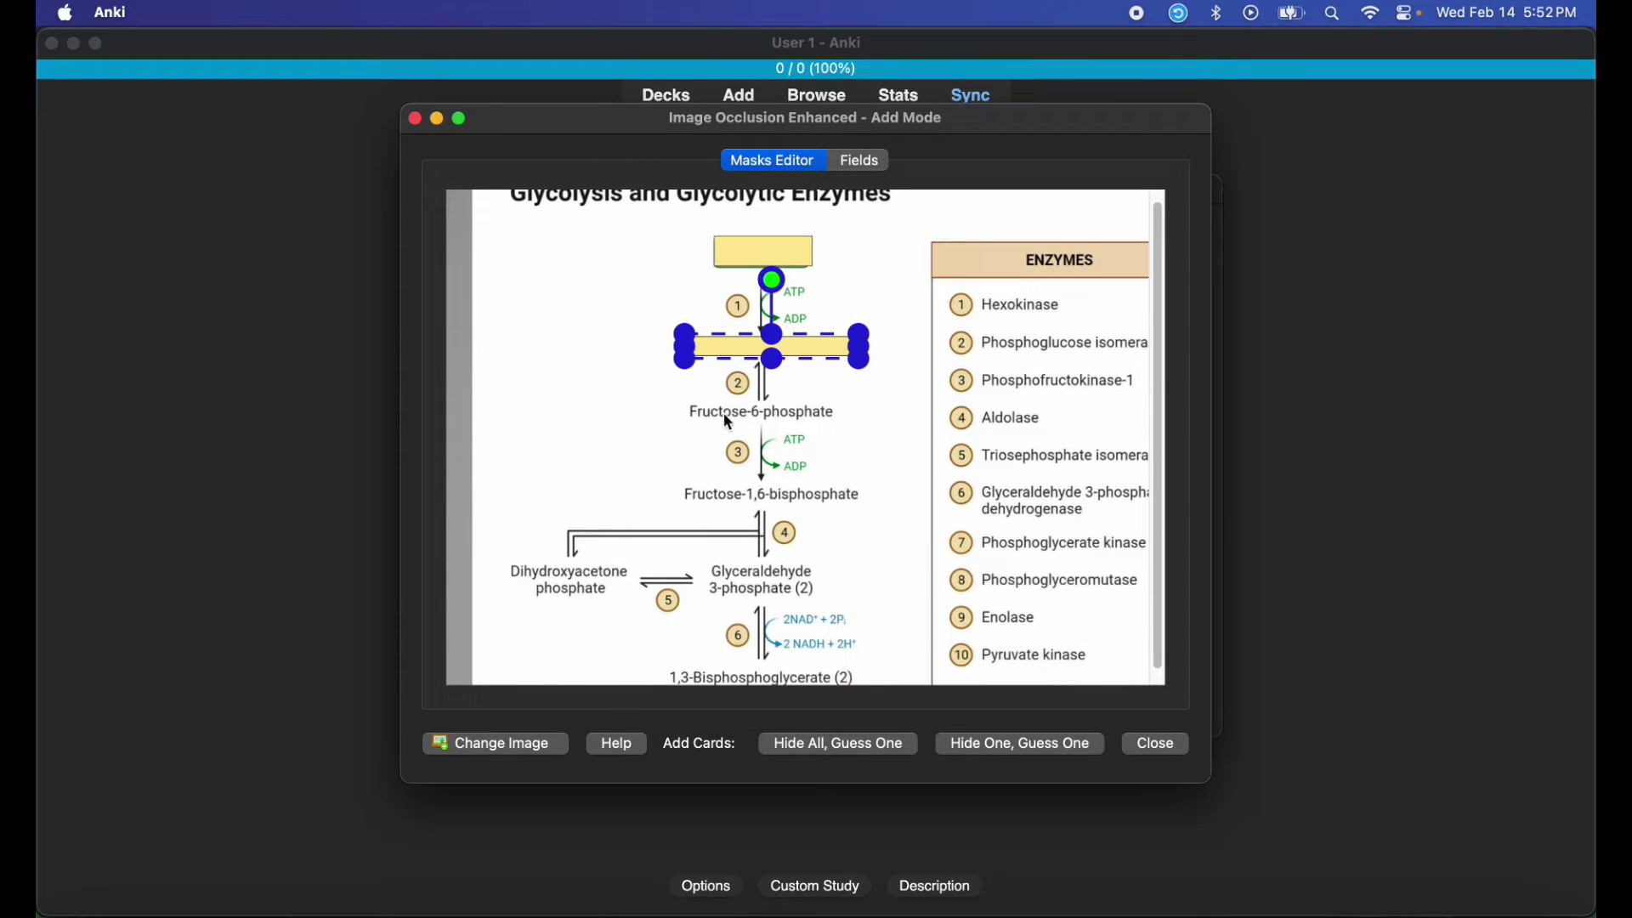
left_click_drag(689, 410, 854, 425)
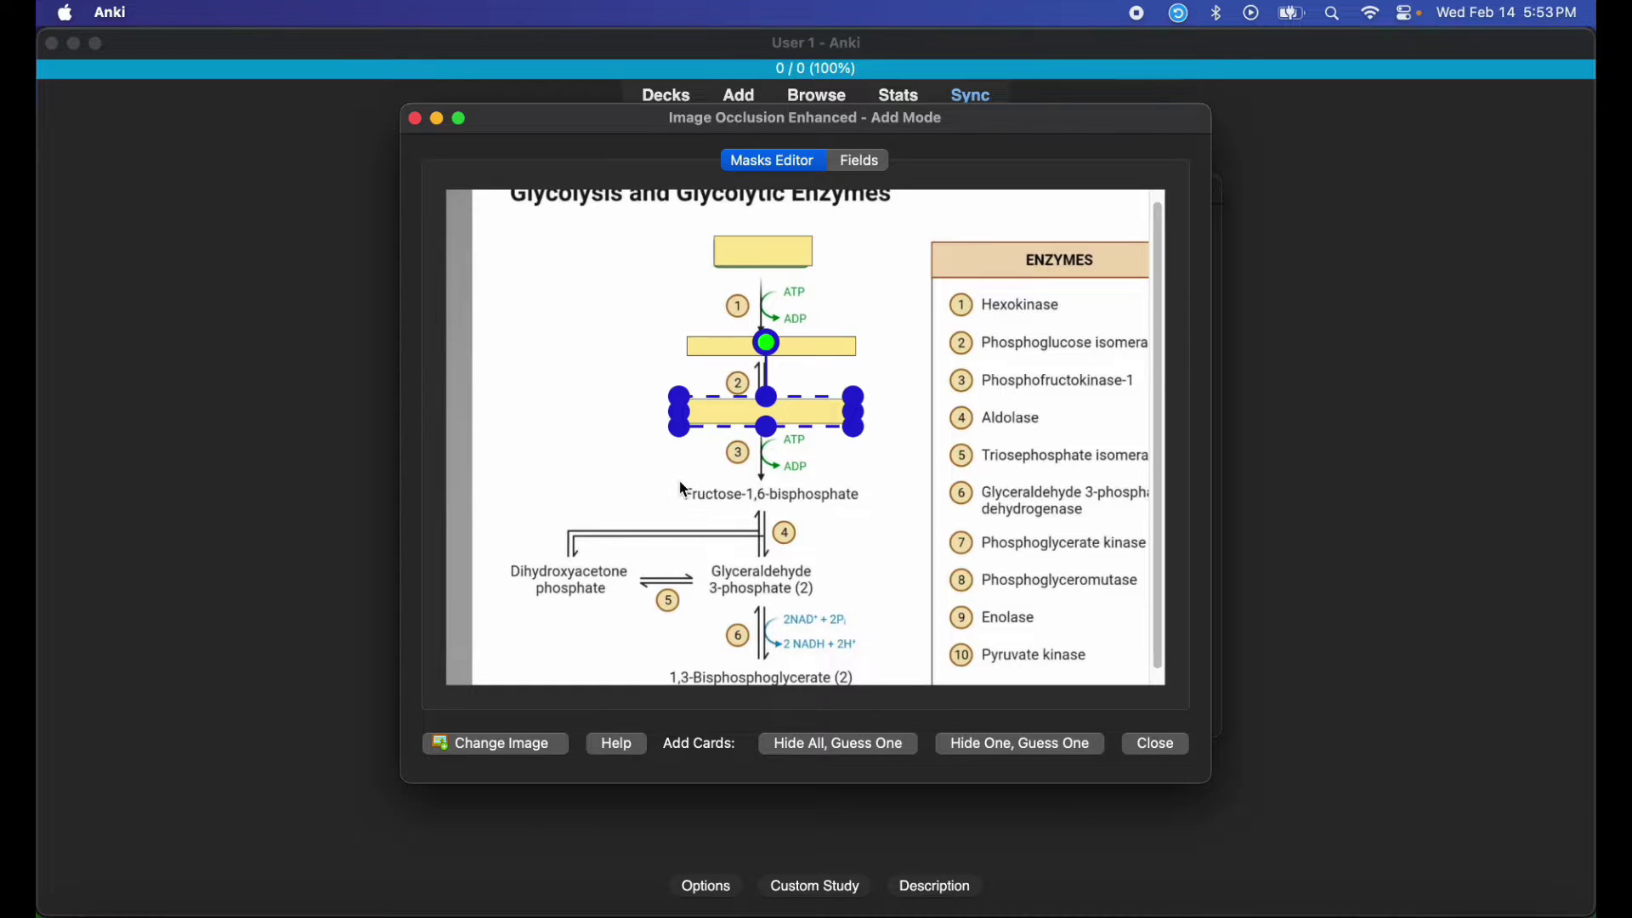
left_click_drag(796, 503, 873, 507)
scroll(799, 586, "down", 2)
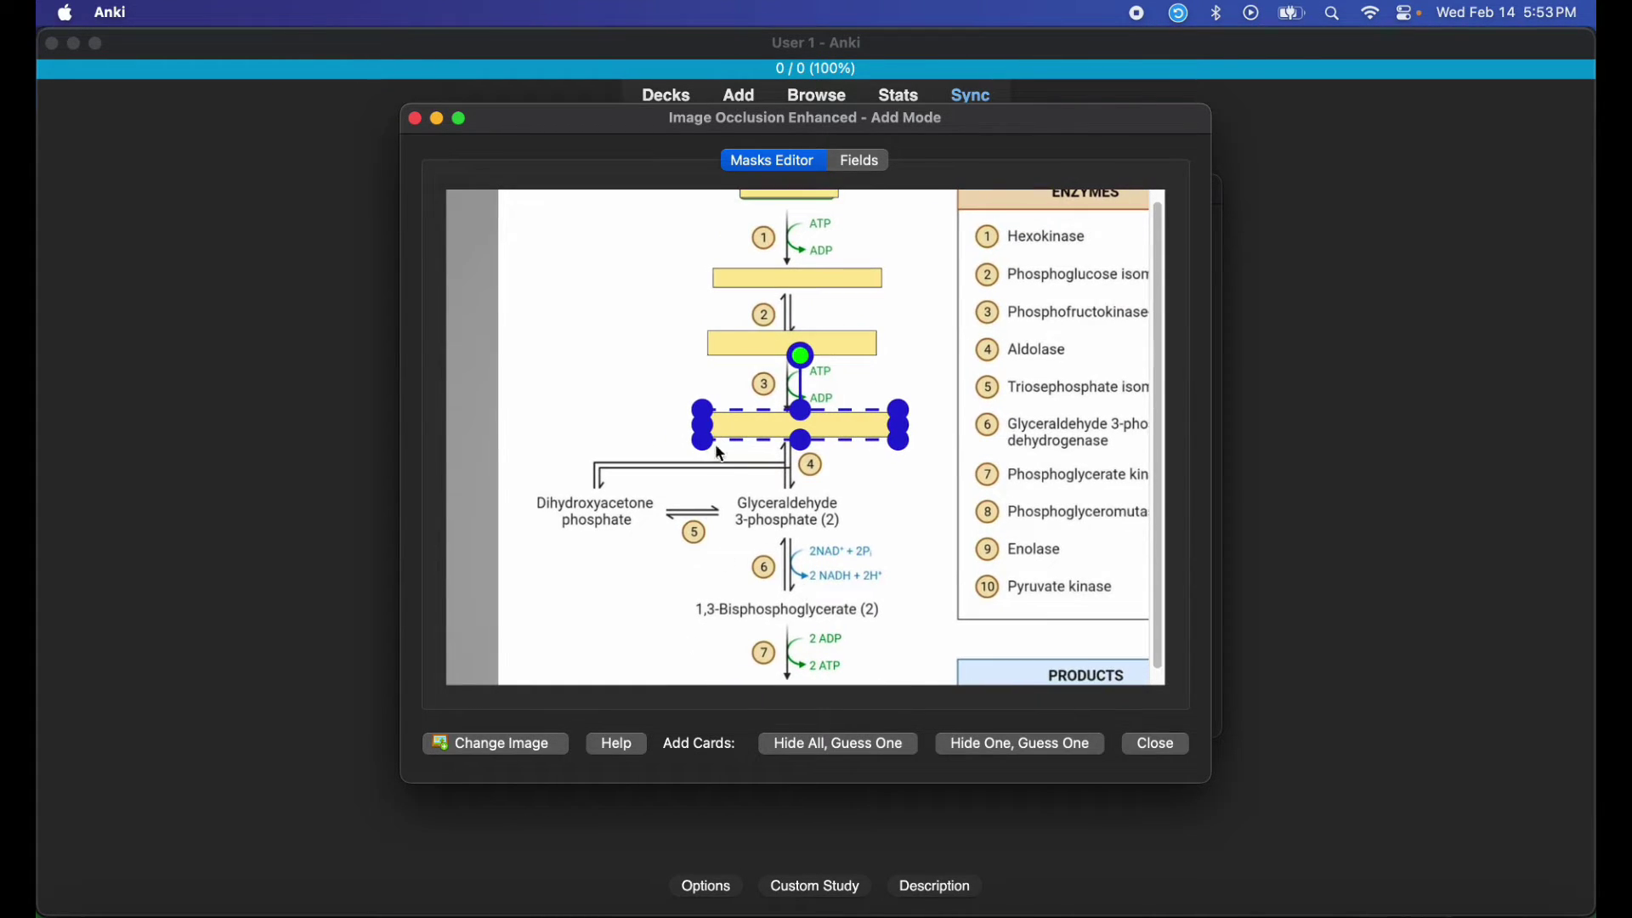
left_click_drag(732, 493, 863, 534)
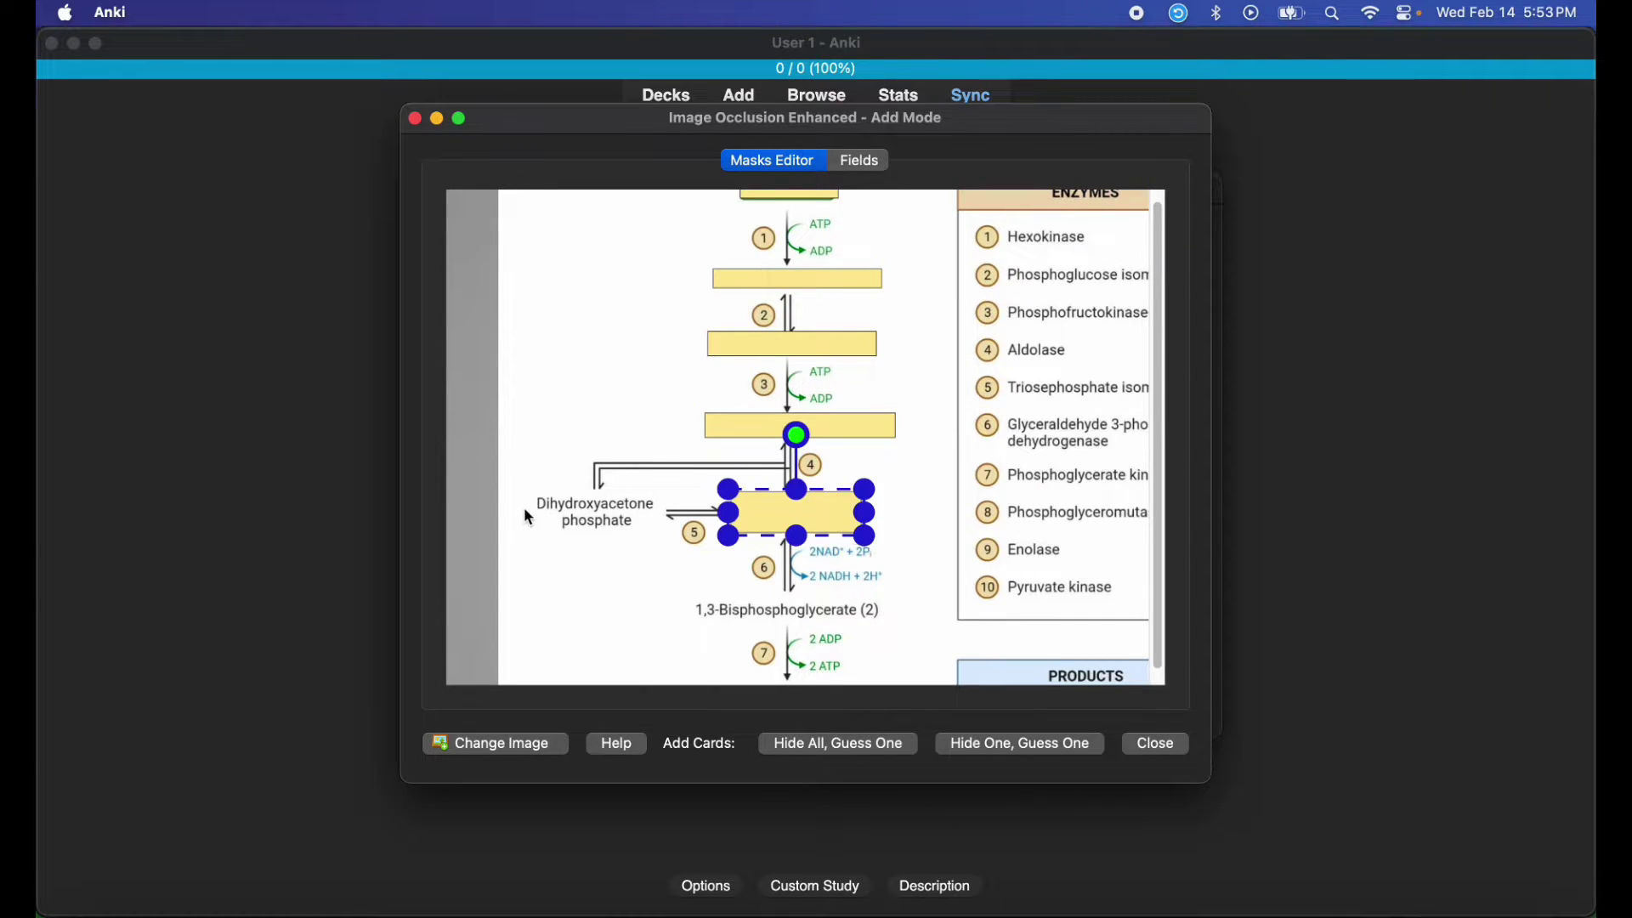
left_click_drag(532, 494, 660, 532)
Draw rectangular masks over the 1,3-Bisphosphoglycerate, 3-Phosphoglycerate, 2-Phosphoglycerate, Phosphoenolpyruvate and Pyruvate labels of the pathway.
scroll(723, 552, "down", 5)
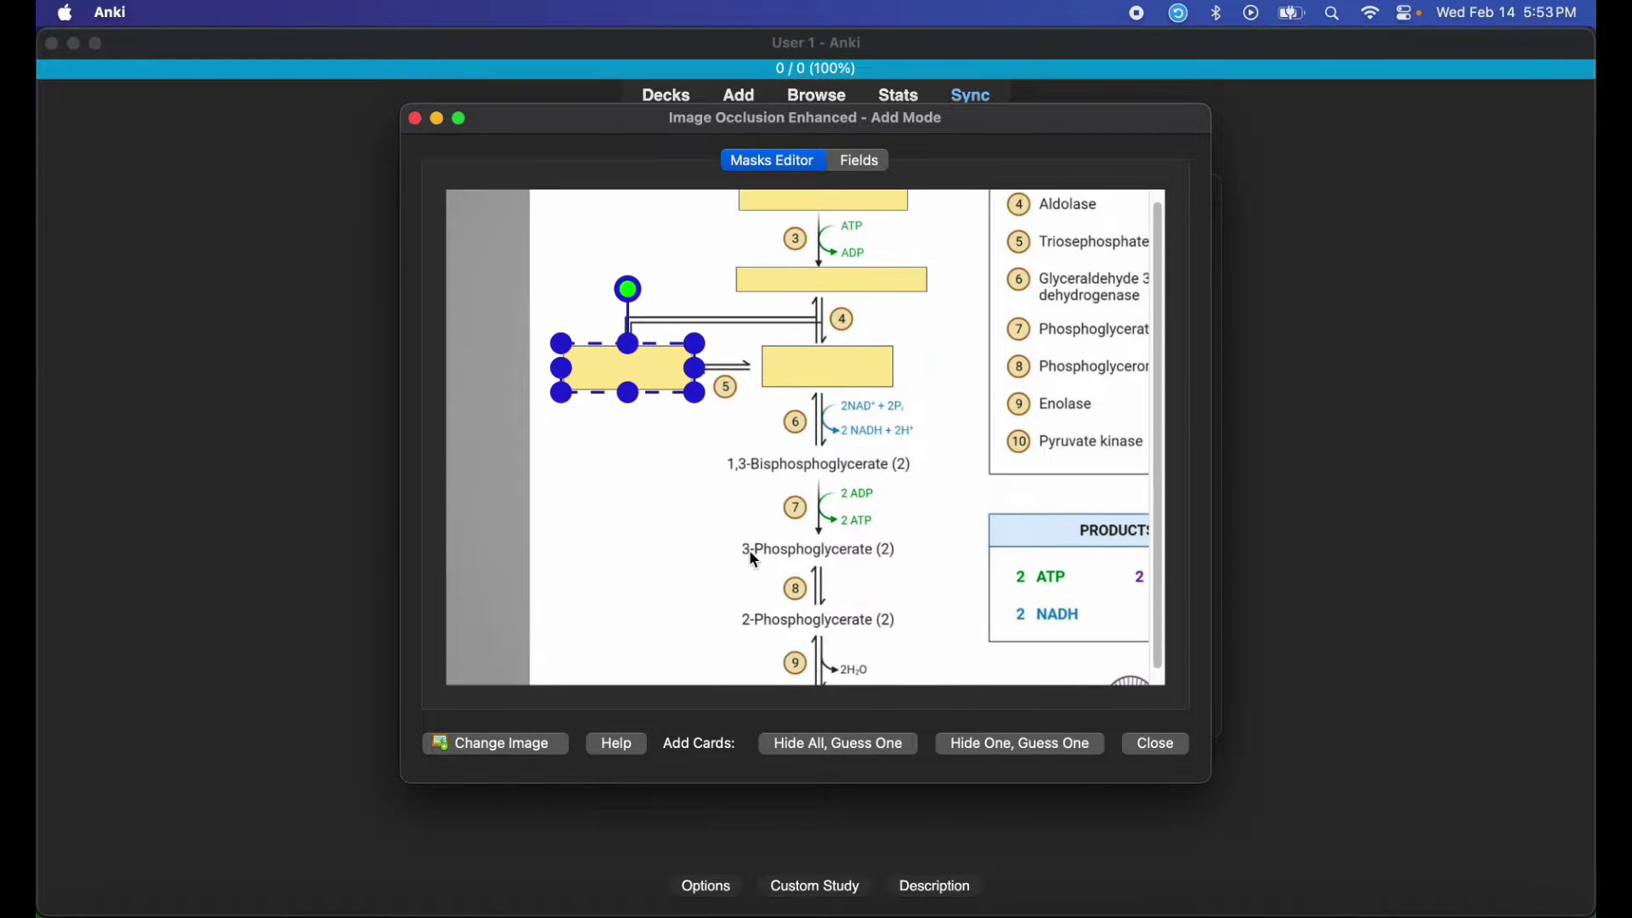
scroll(746, 427, "right", 2)
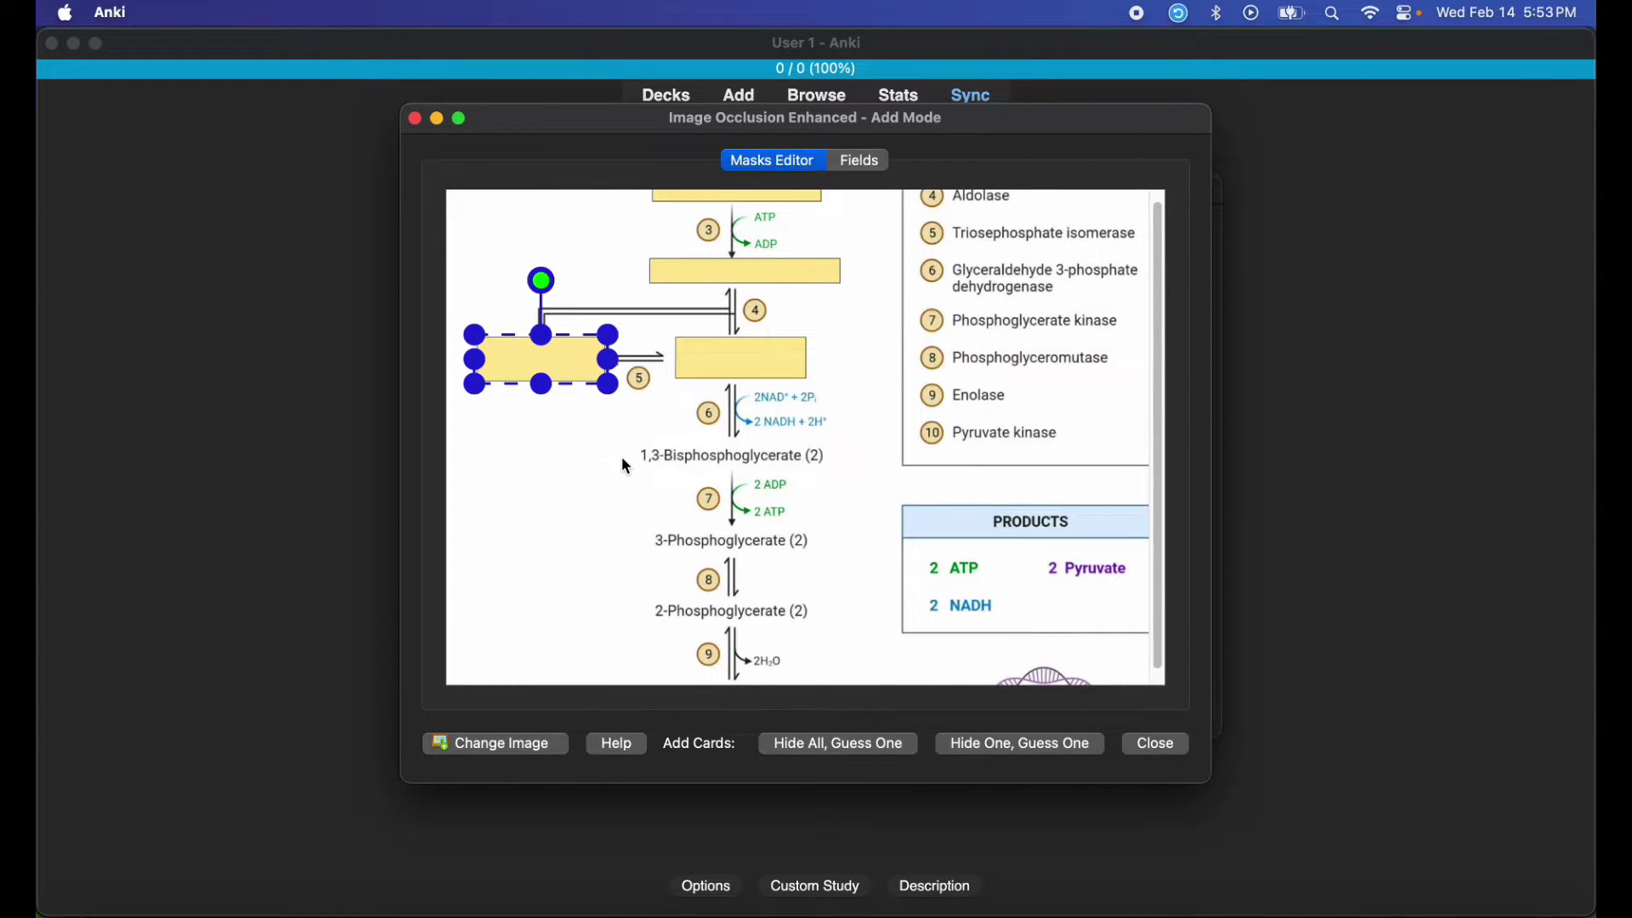
left_click_drag(639, 443, 833, 478)
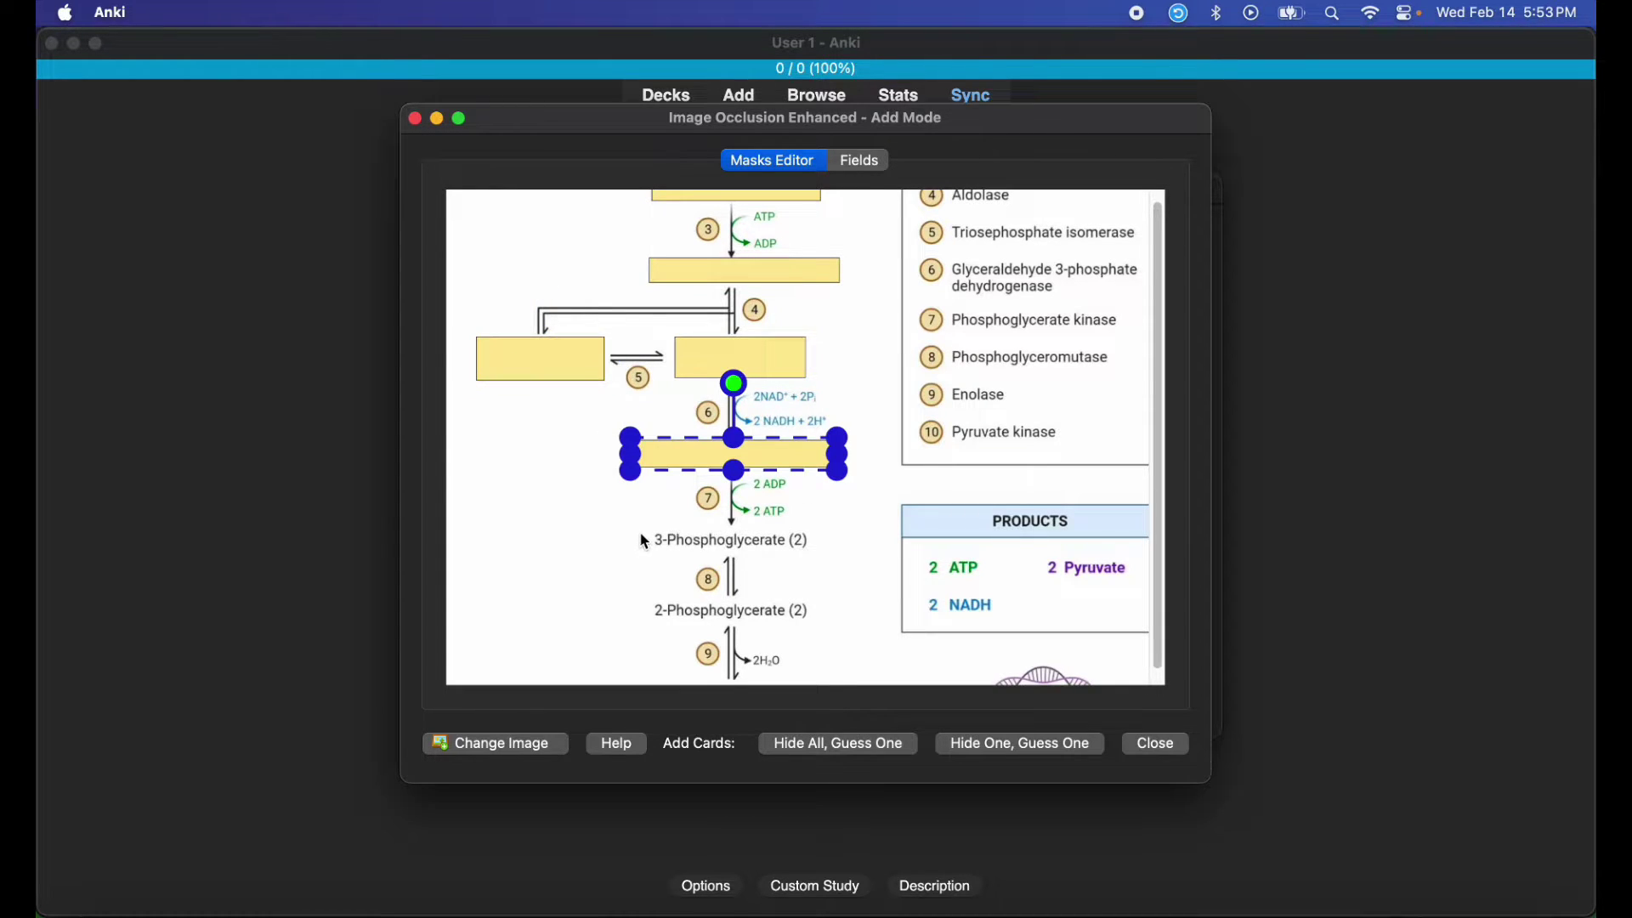
left_click_drag(648, 528, 813, 553)
left_click_drag(708, 614, 817, 622)
scroll(818, 622, "down", 5)
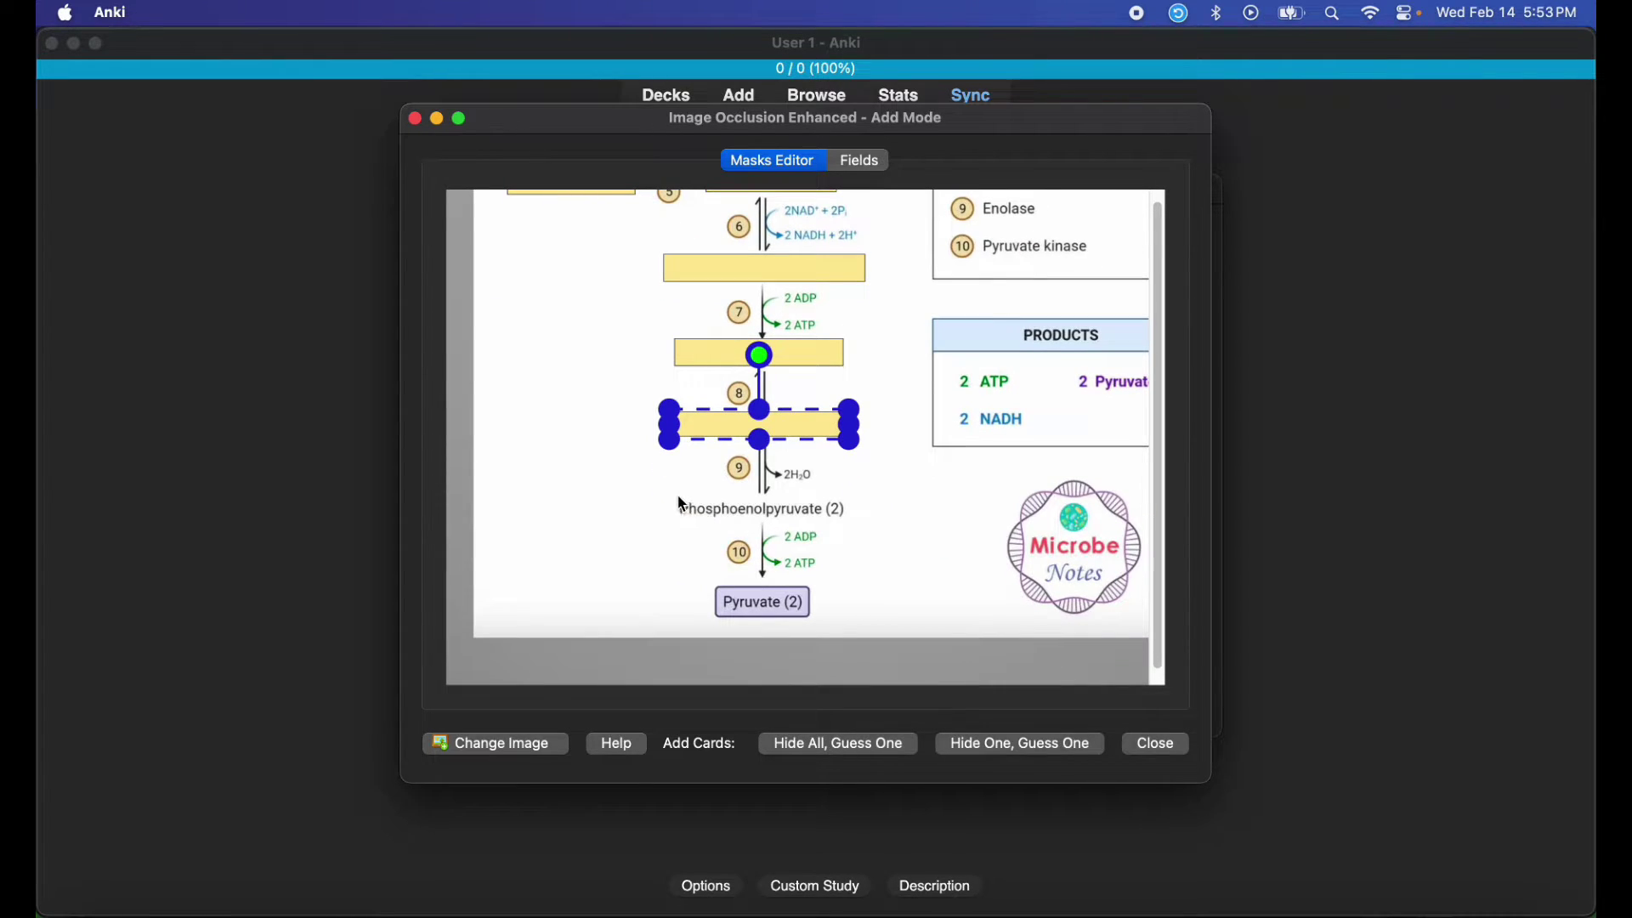
left_click_drag(680, 502, 856, 523)
scroll(885, 417, "up", 1)
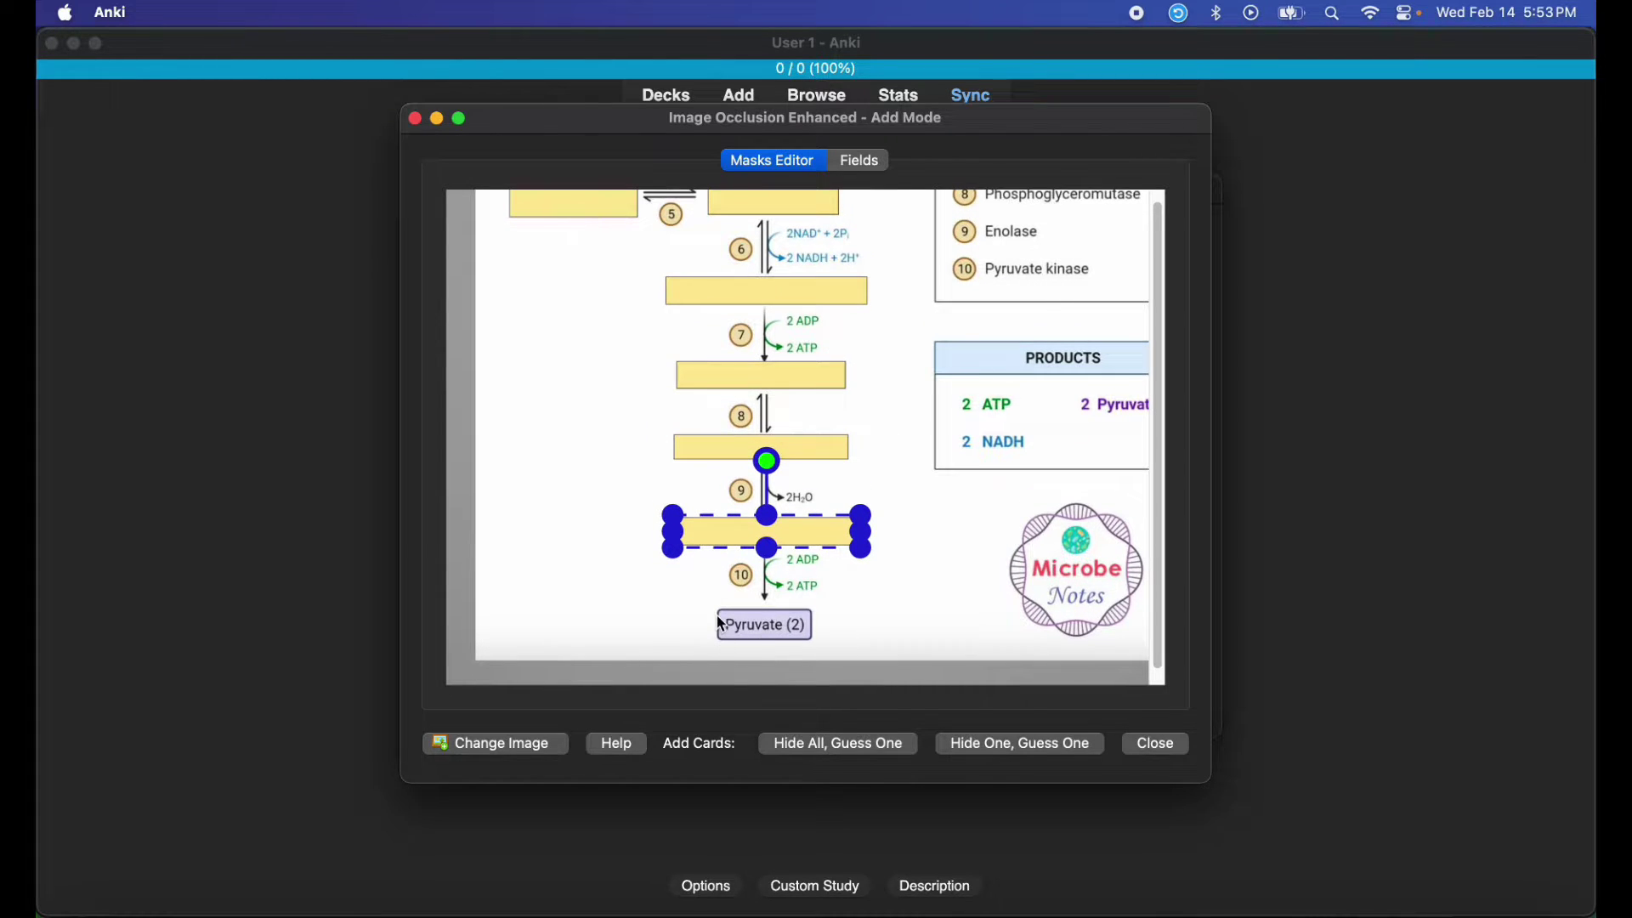
left_click_drag(715, 607, 815, 640)
Draw a mask over each cofactor label beside reactions 1, 3, 6, 7, 9 and 10, covering ATP/ADP, NAD⁺/NADH and 2H₂O.
scroll(843, 510, "up", 10)
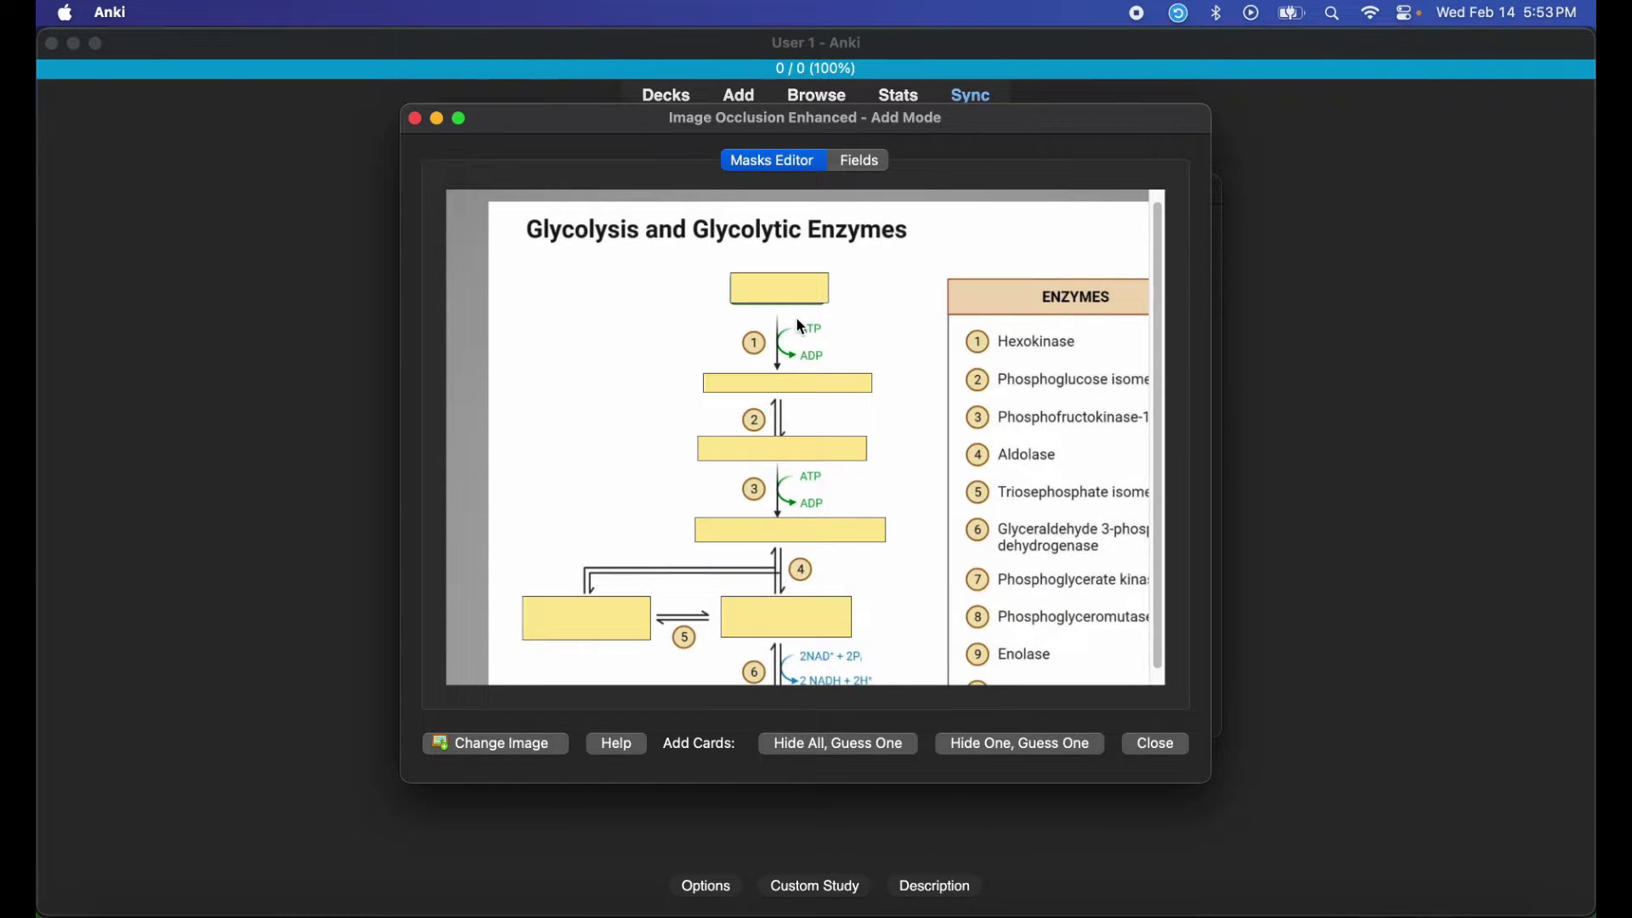
left_click_drag(850, 371, 792, 315)
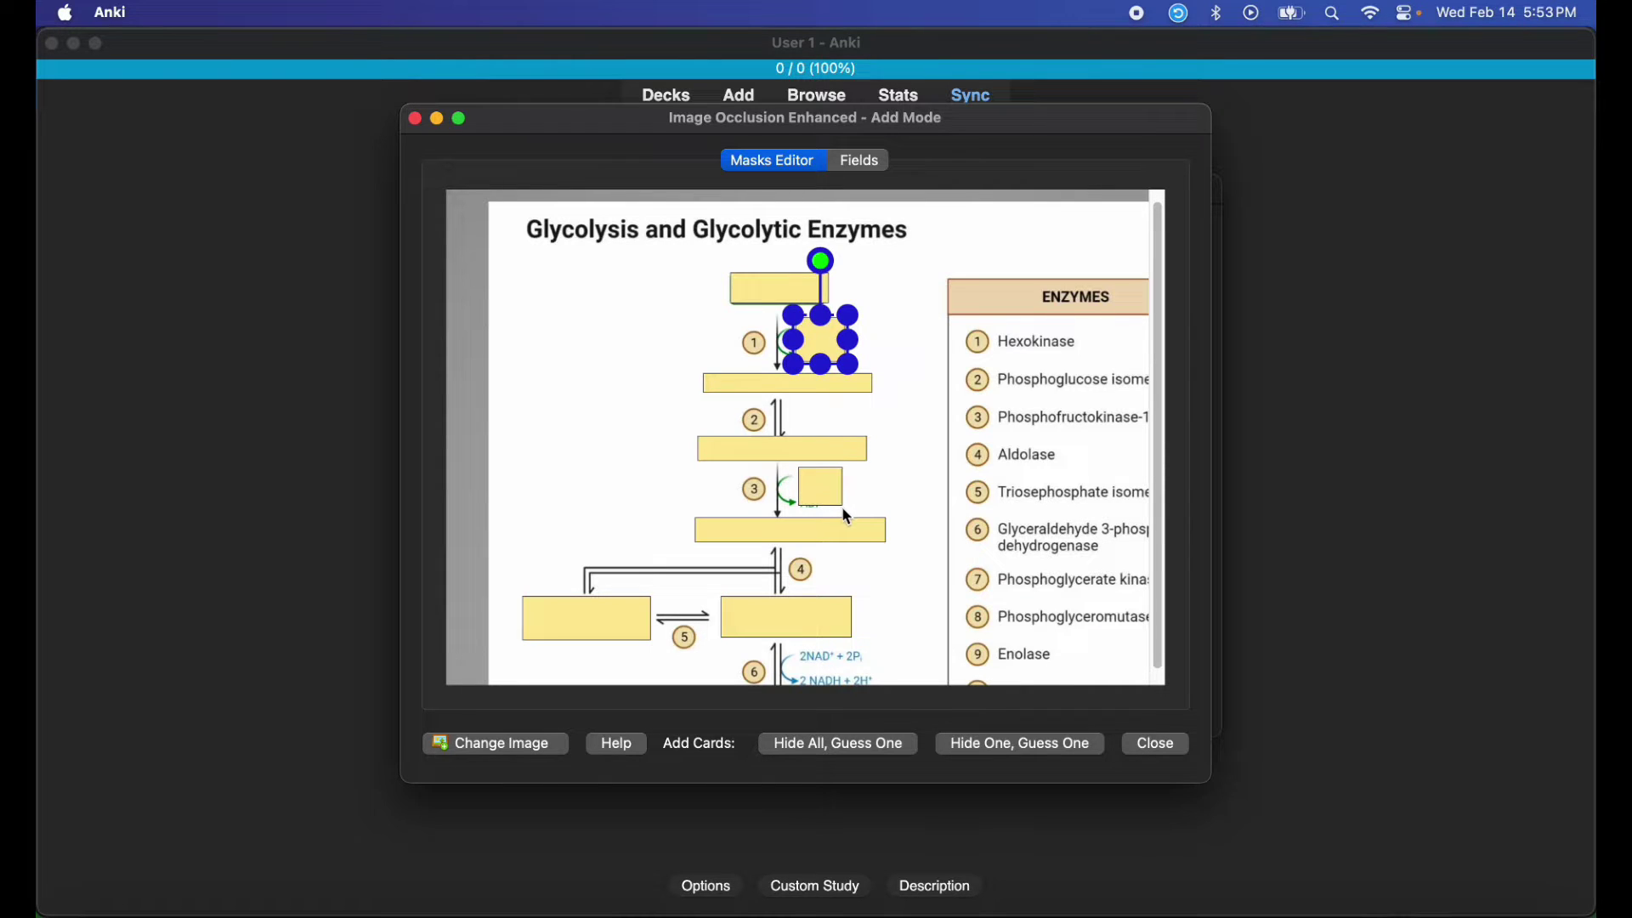
left_click(841, 506)
scroll(824, 485, "down", 5)
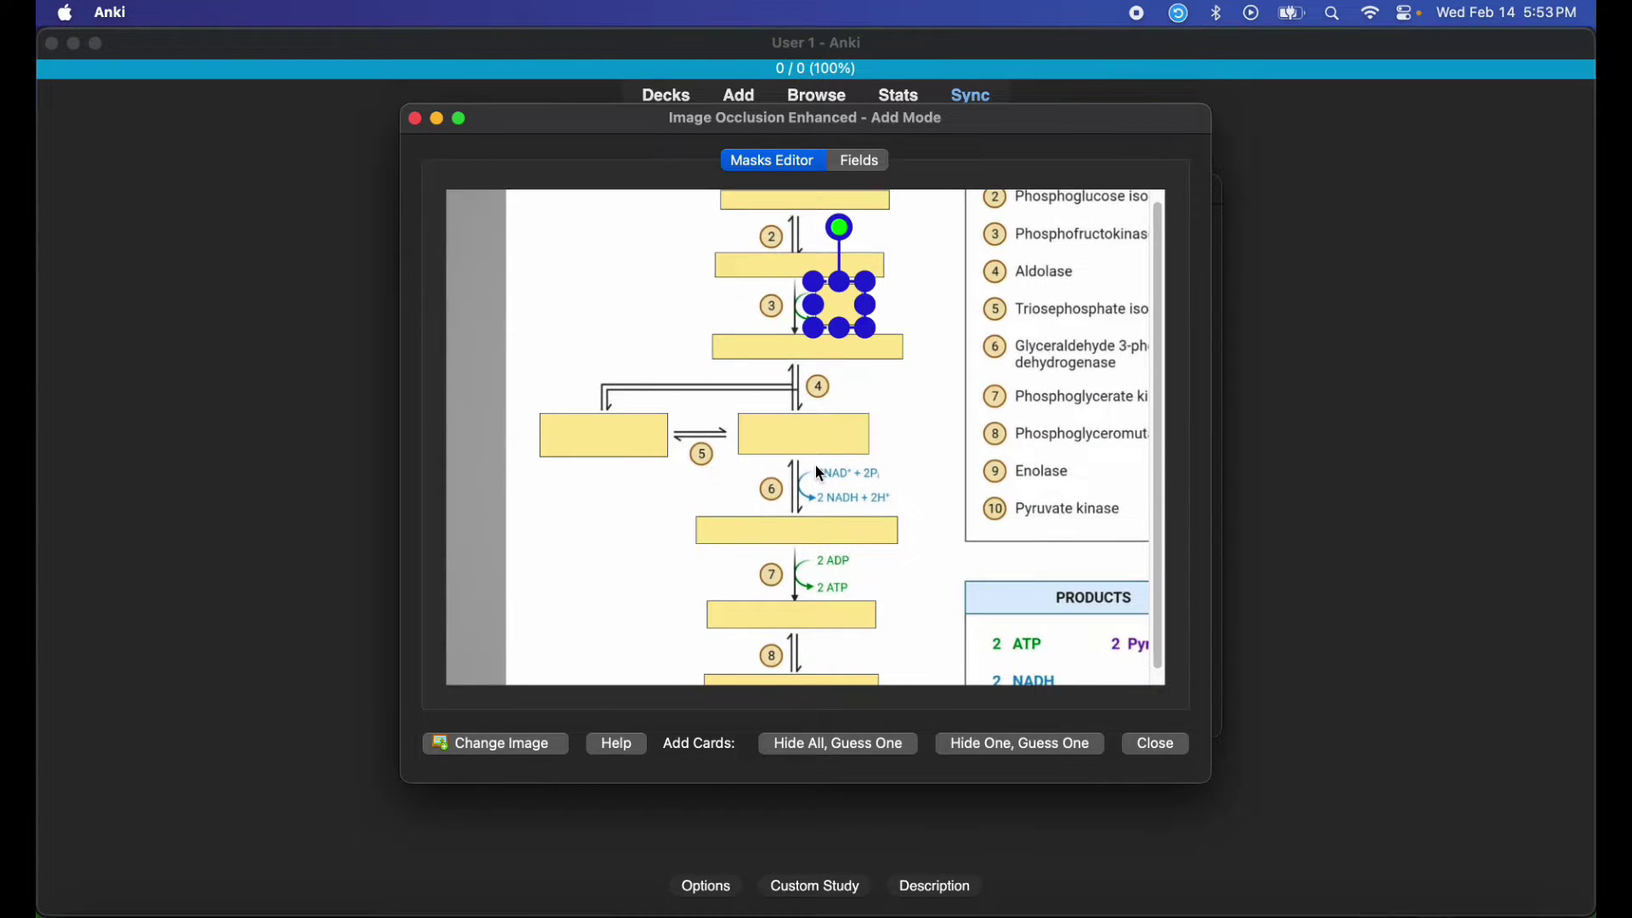
left_click_drag(893, 508, 906, 507)
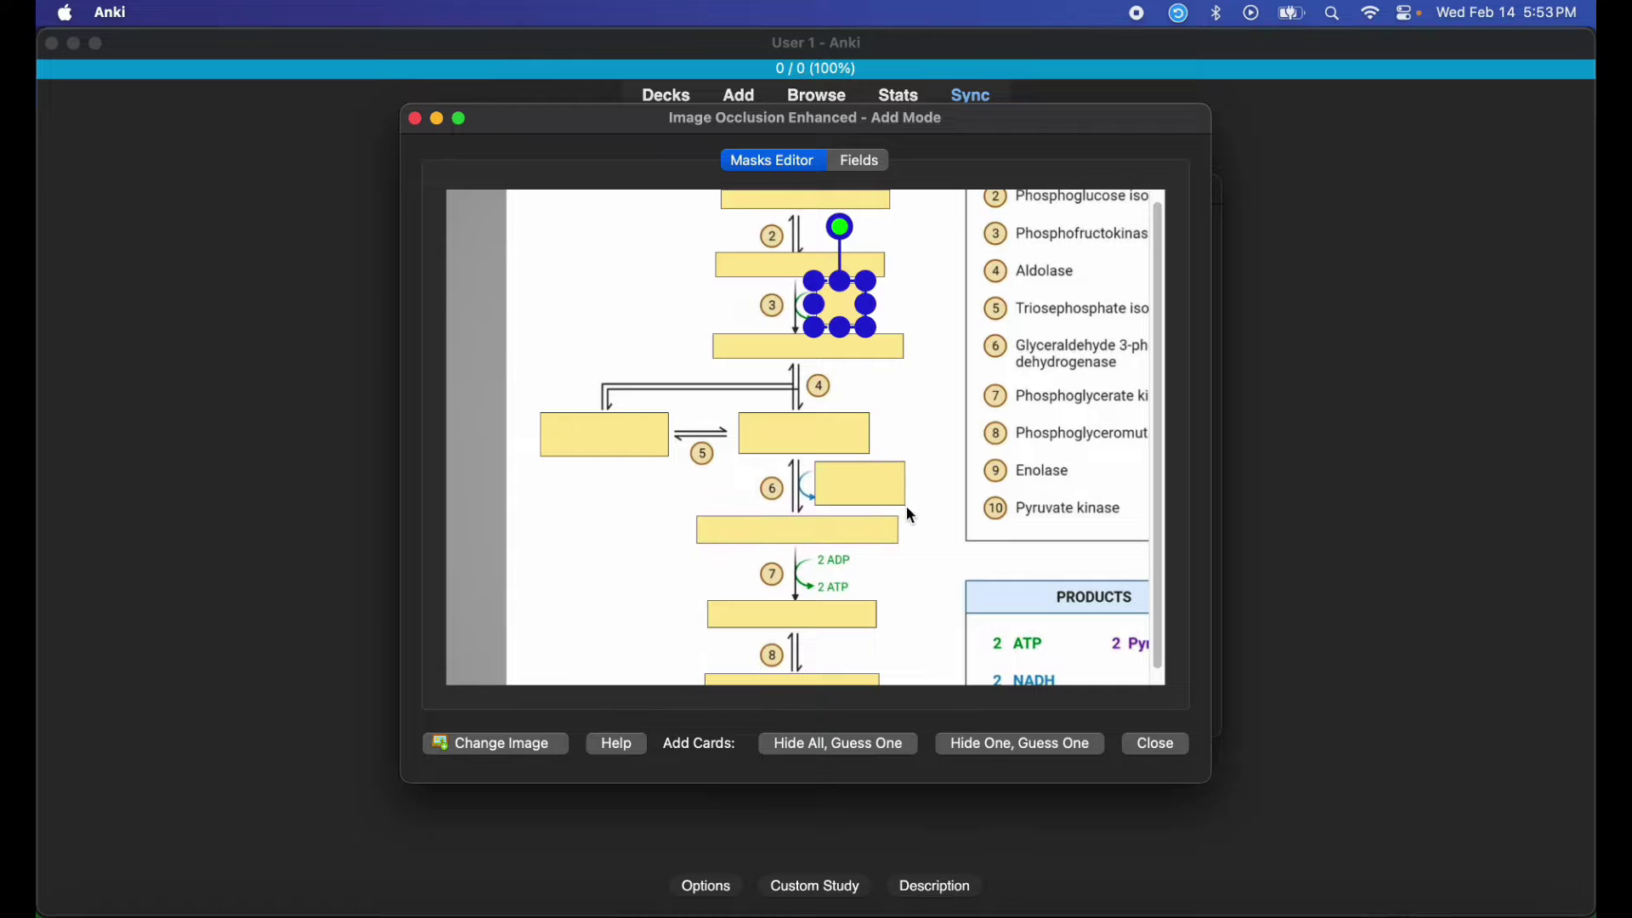
scroll(906, 507, "down", 5)
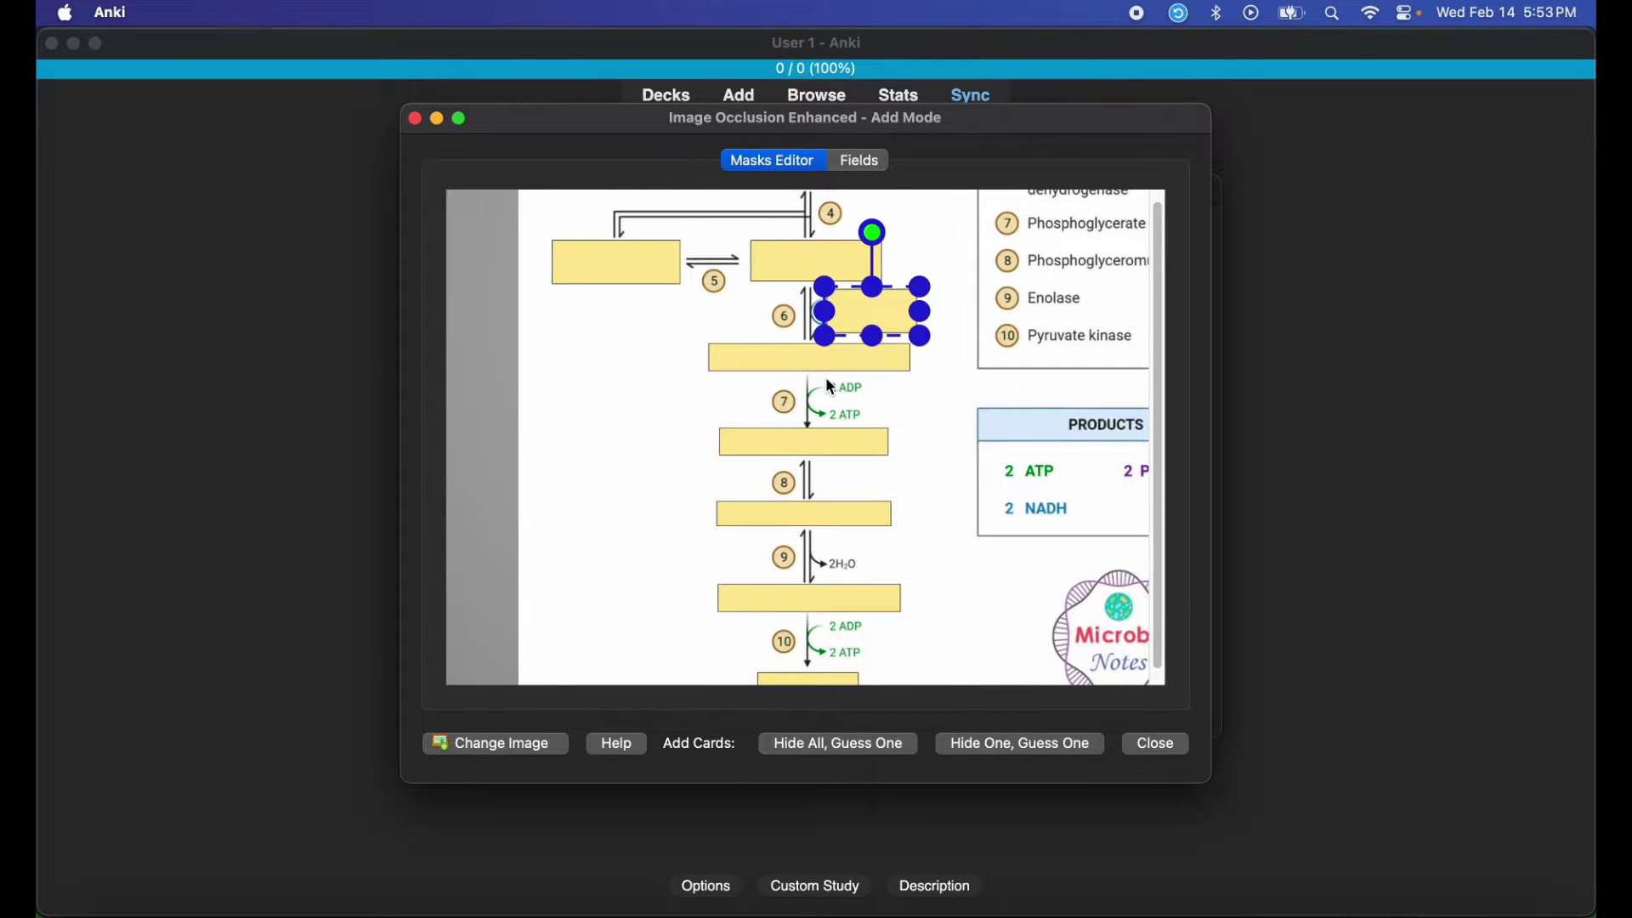
mouse_move(825, 376)
left_mouse_down()
mouse_move(891, 421)
mouse_move(902, 457)
left_mouse_up()
scroll(884, 438, "down", 3)
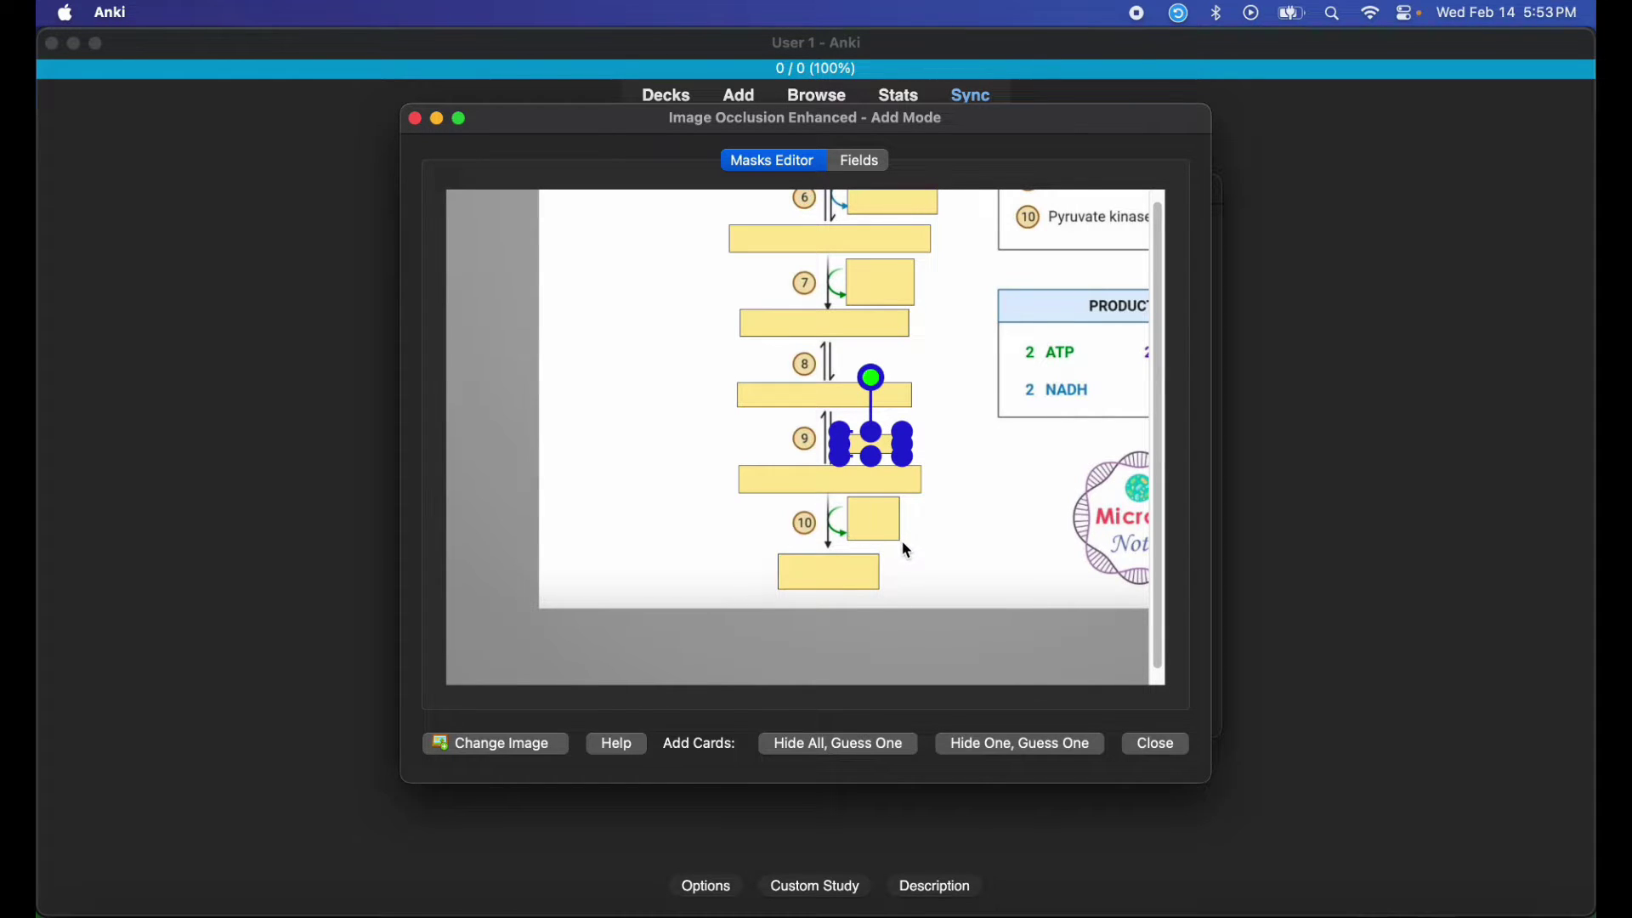
Draw one rectangular mask over the whole content of the PRODUCTS box, covering ATP, NADH and Pyruvate.
scroll(901, 541, "down", 6)
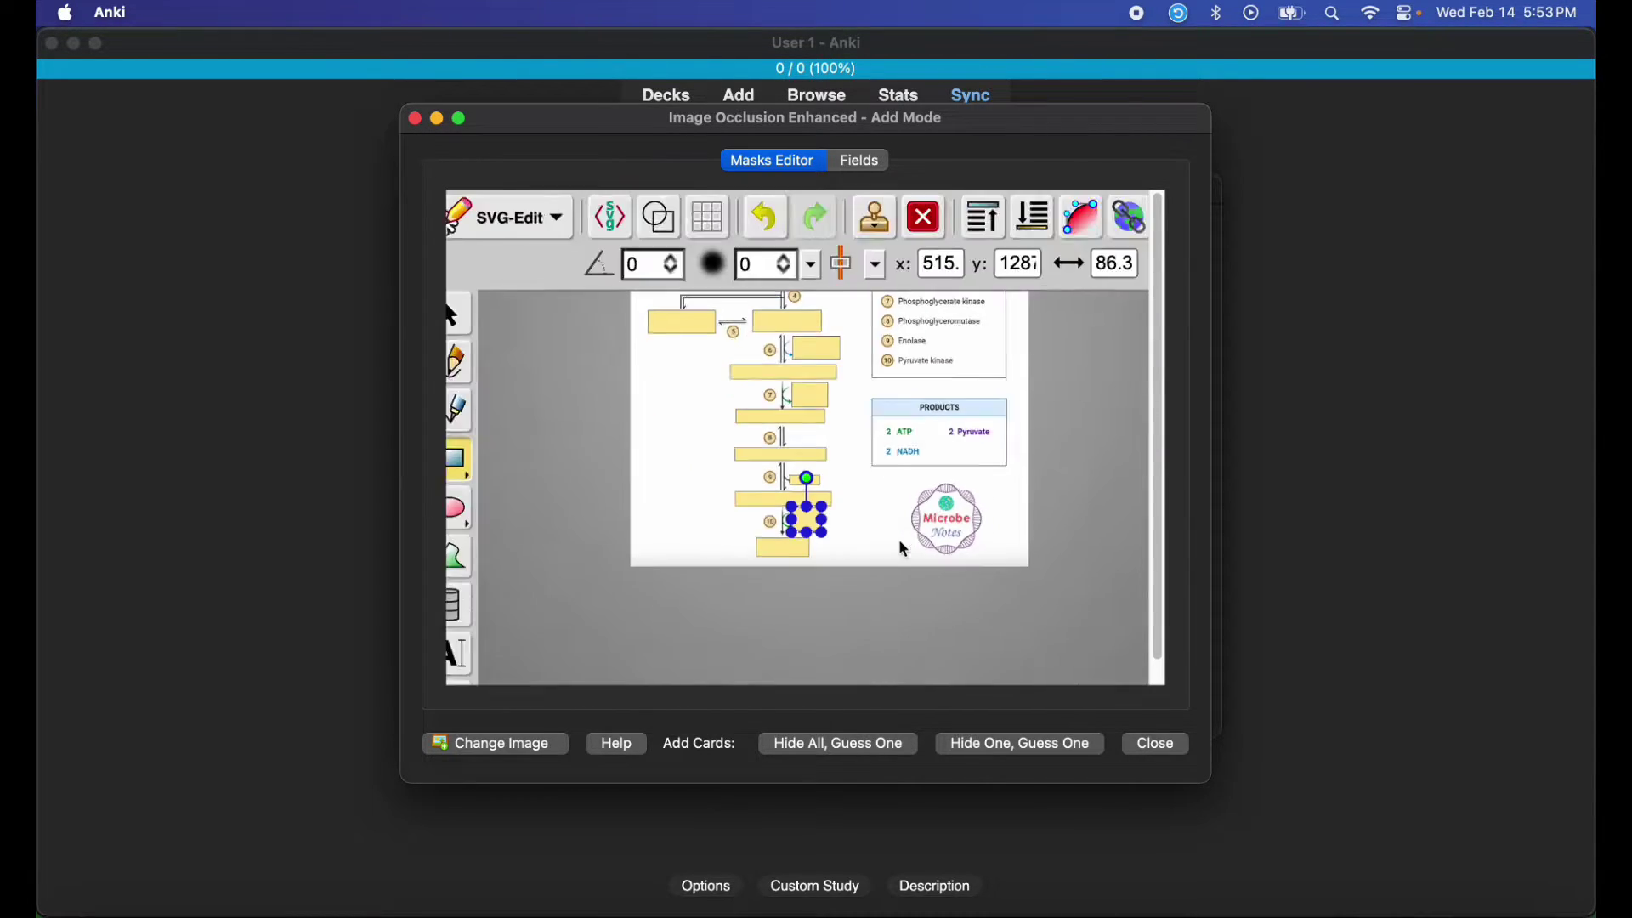
scroll(899, 539, "down", 5)
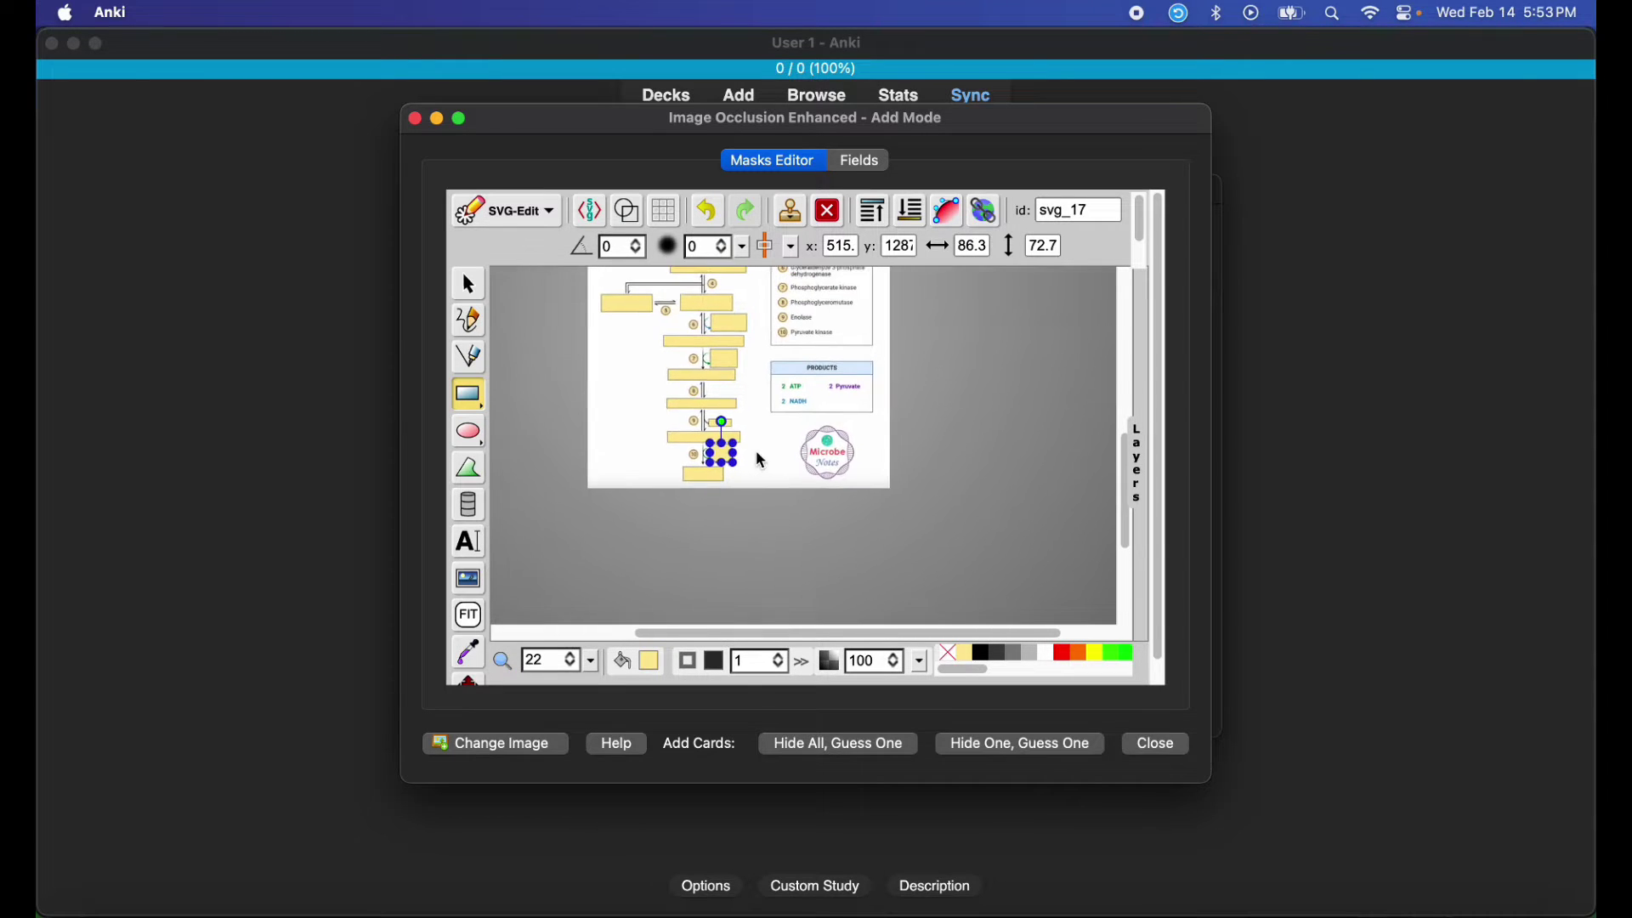
scroll(743, 459, "up", 5)
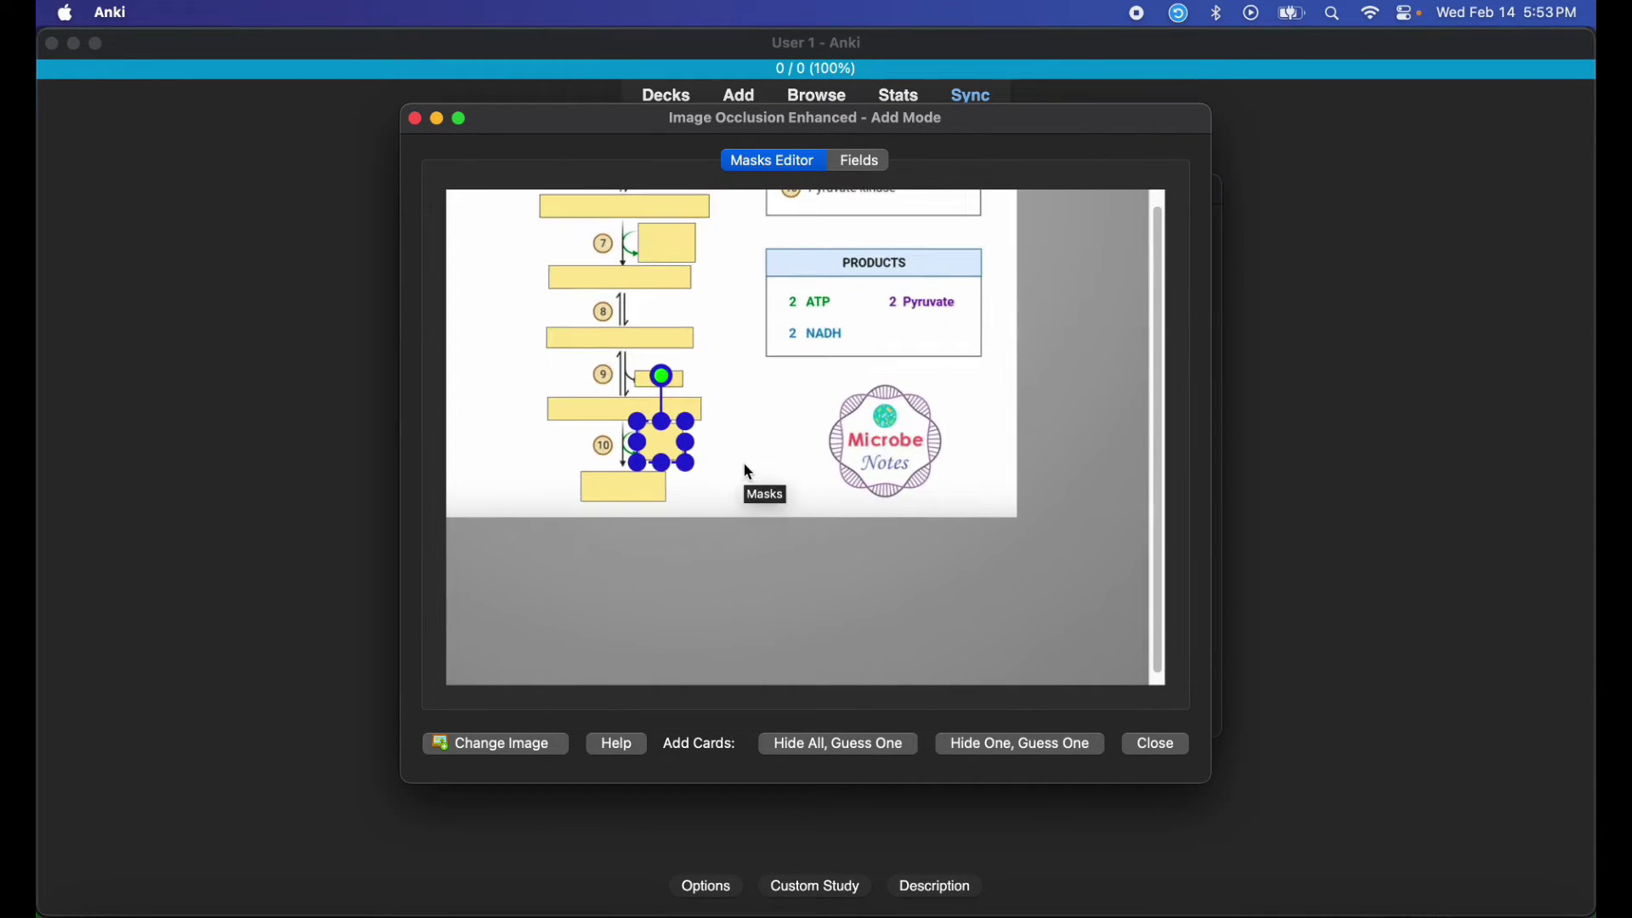
scroll(790, 462, "up", 5)
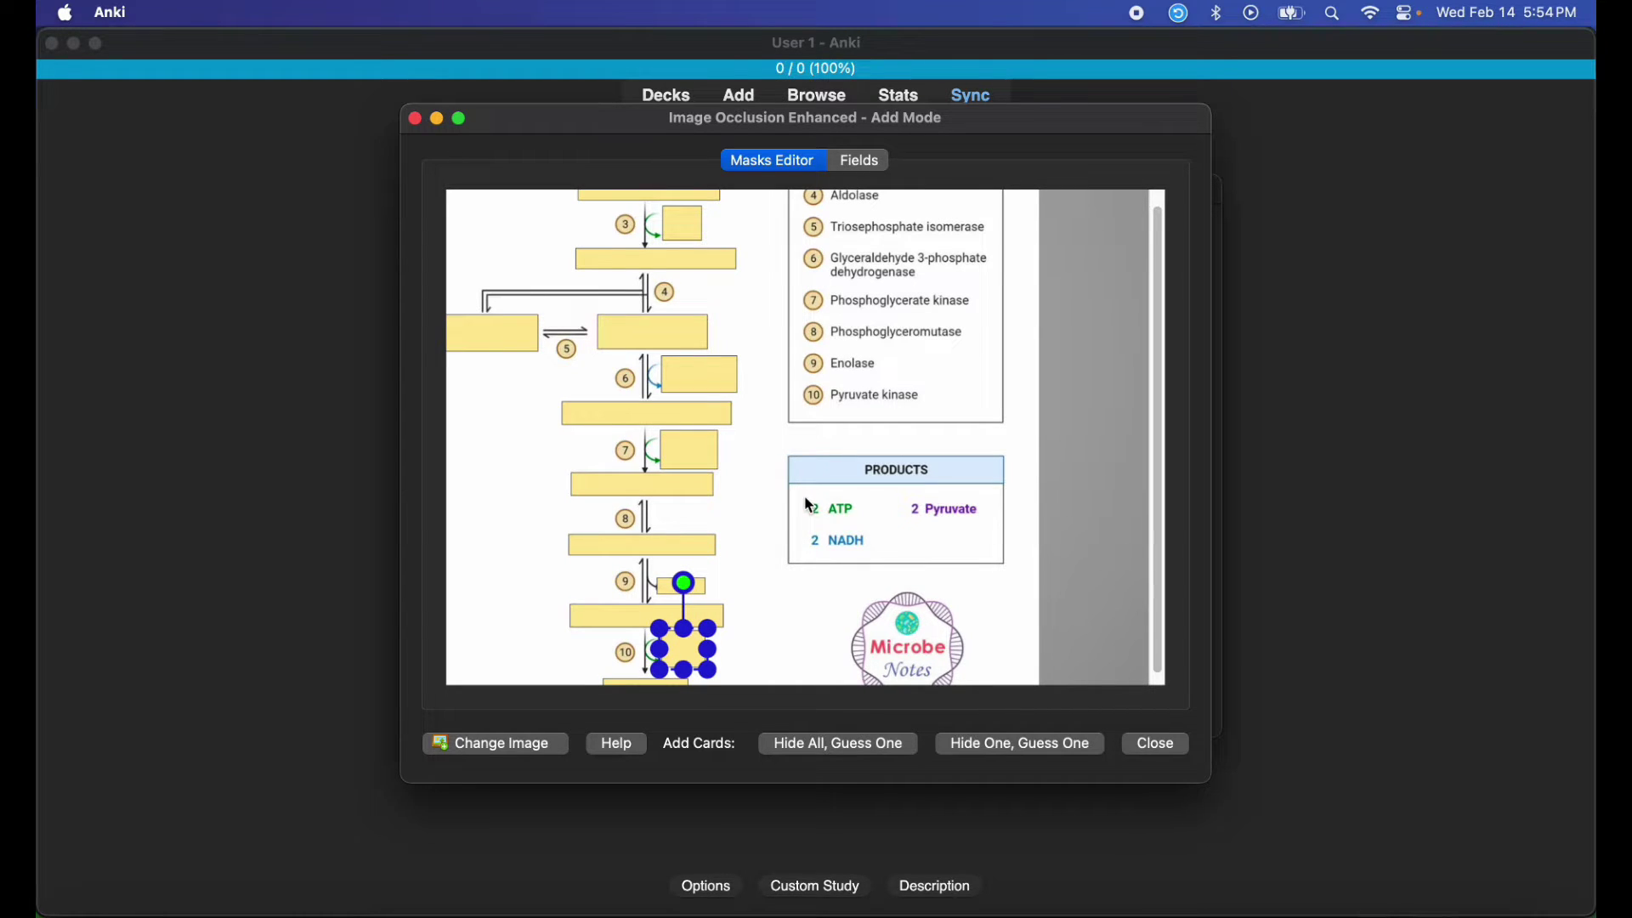
left_click_drag(801, 491, 992, 558)
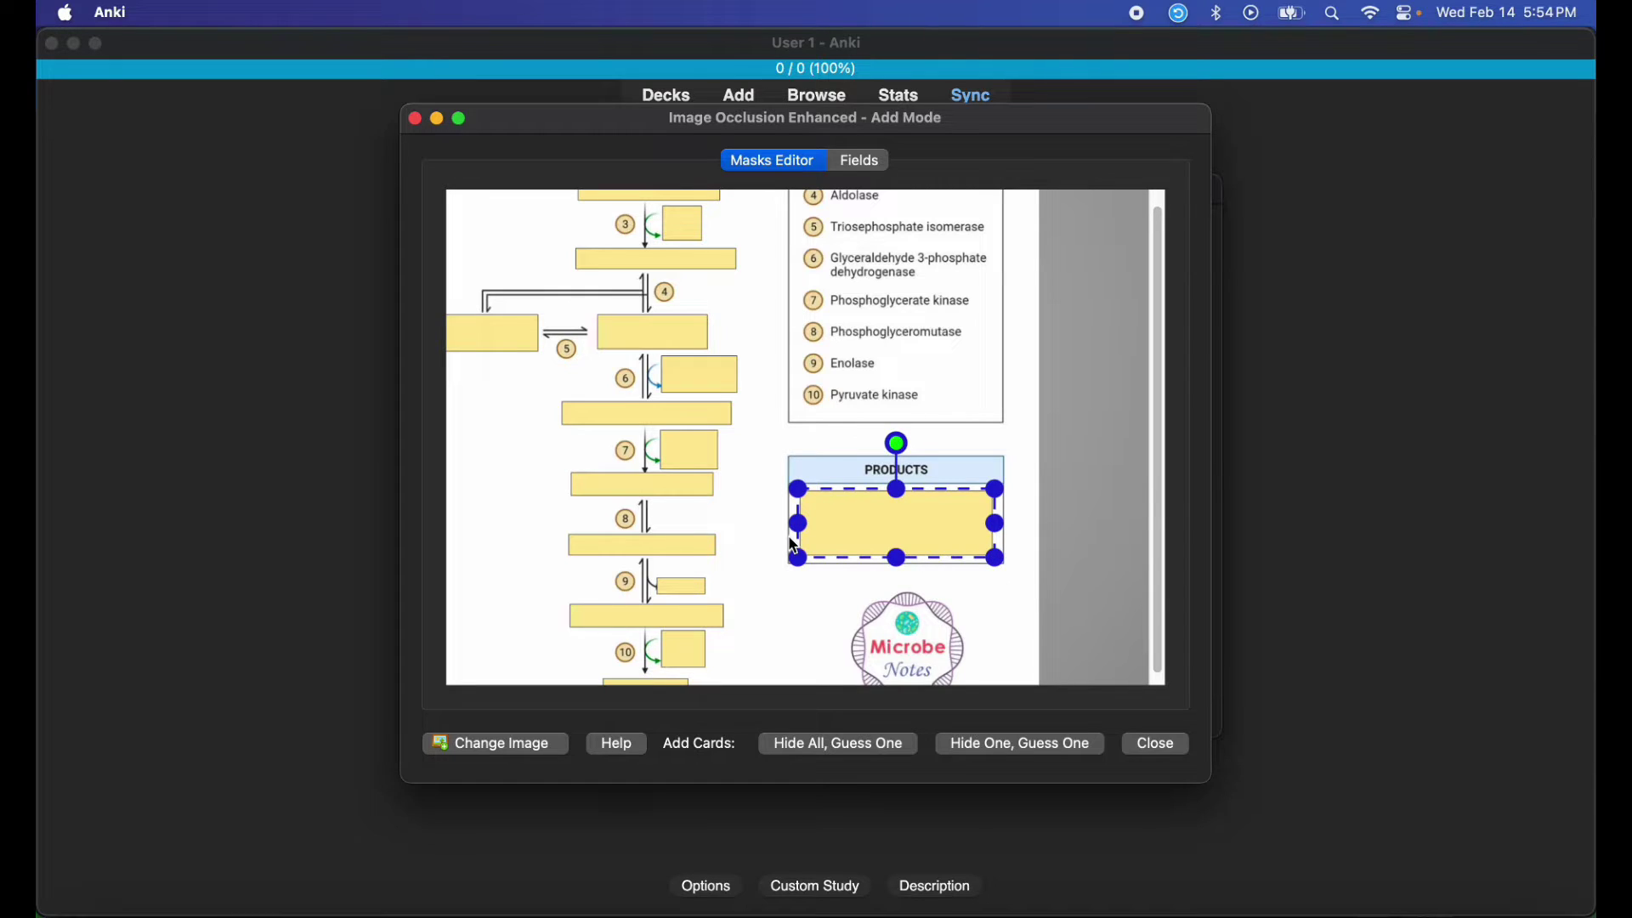
Draw separate masks over enzyme names 1 to 5 in the ENZYMES list, from Hexokinase to Triosephosphate isomerase.
scroll(724, 406, "up", 5)
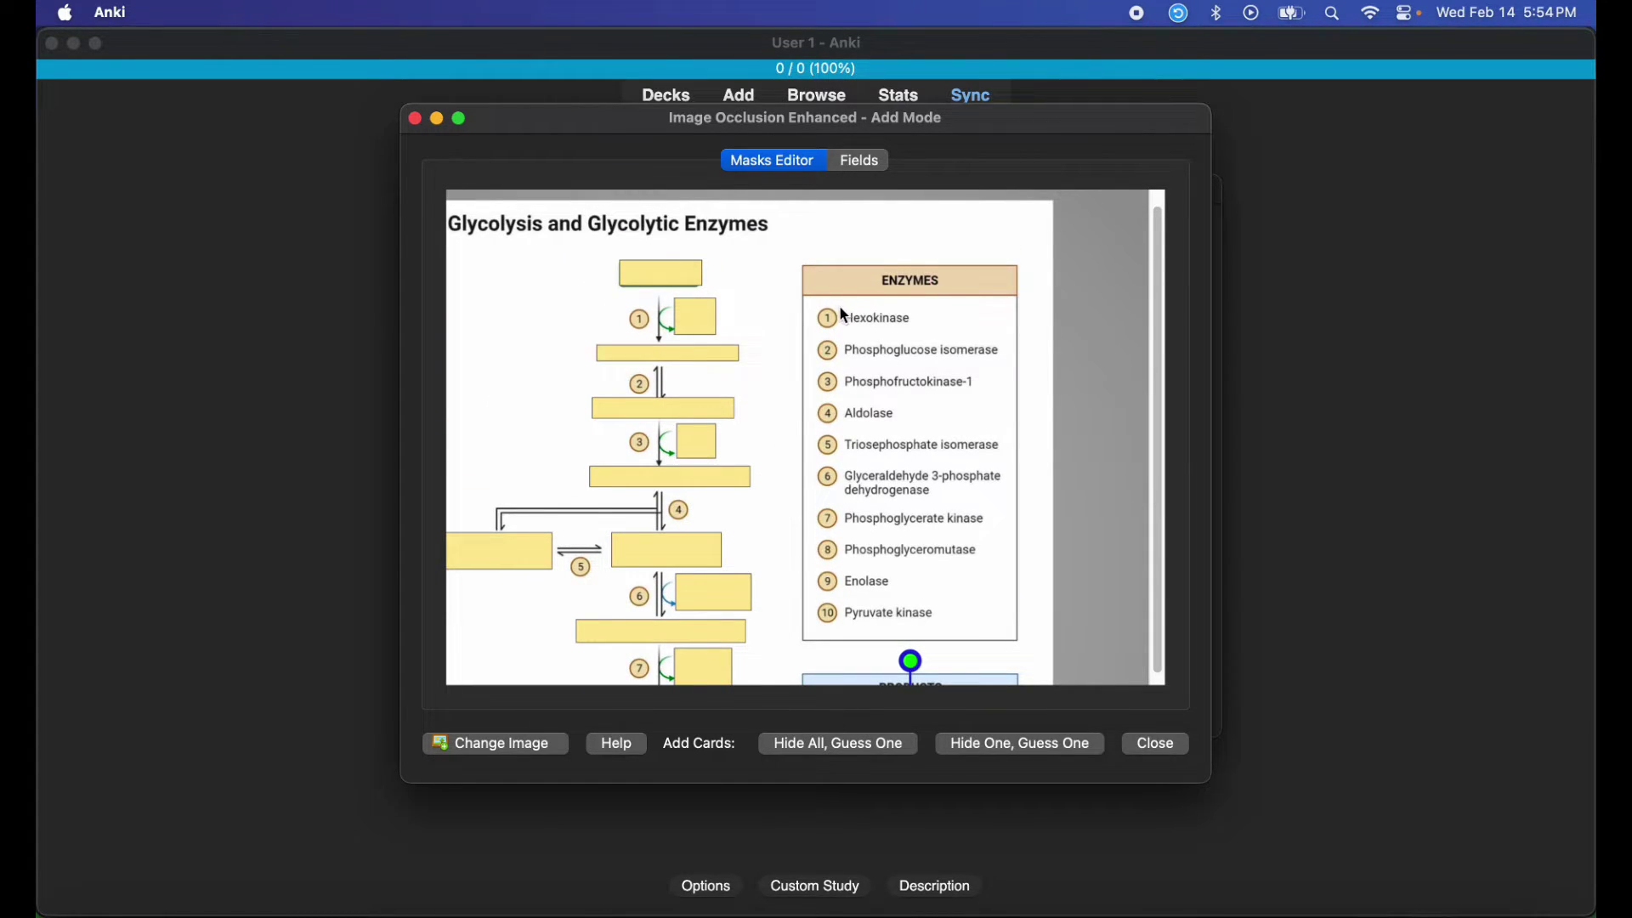
left_click_drag(834, 306, 942, 332)
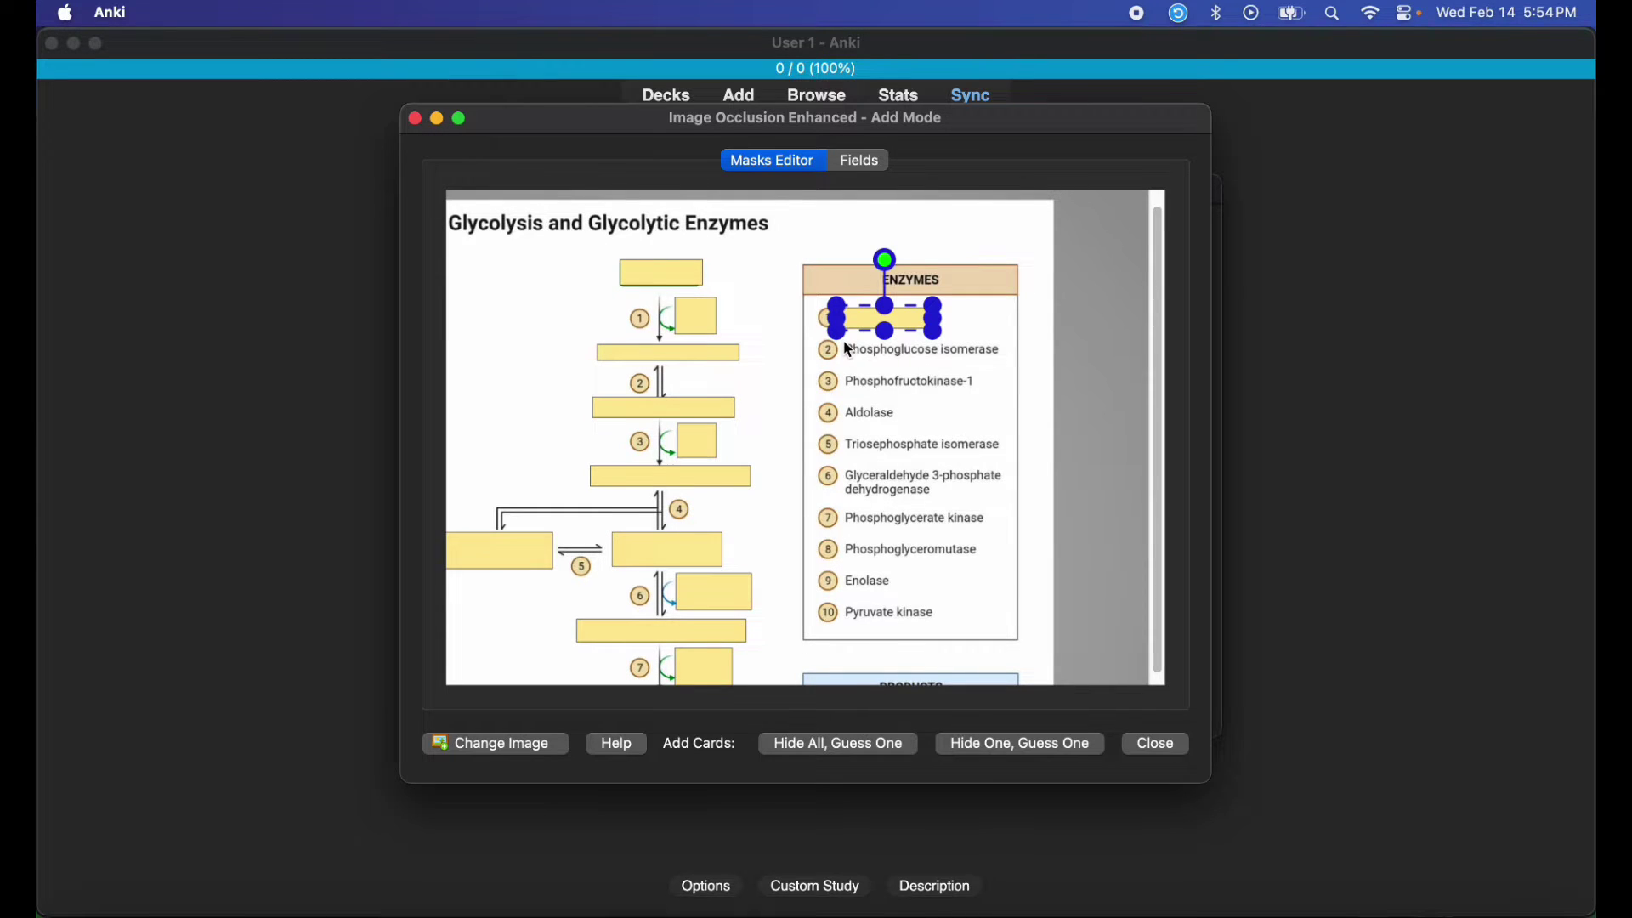
left_click_drag(841, 339, 1013, 362)
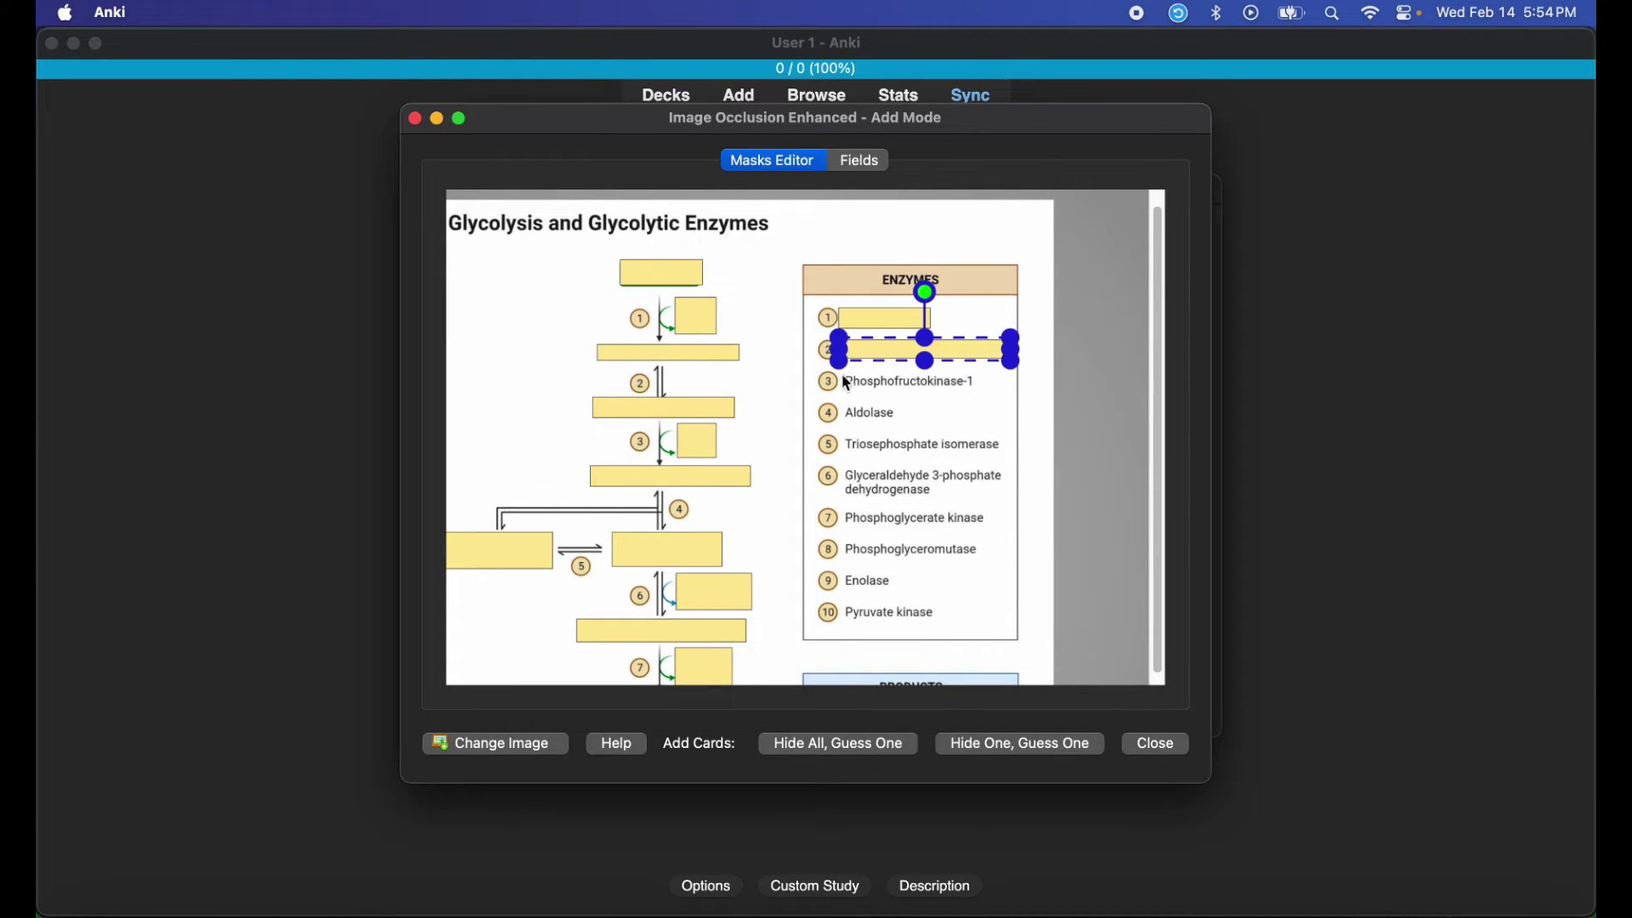
left_click(972, 396)
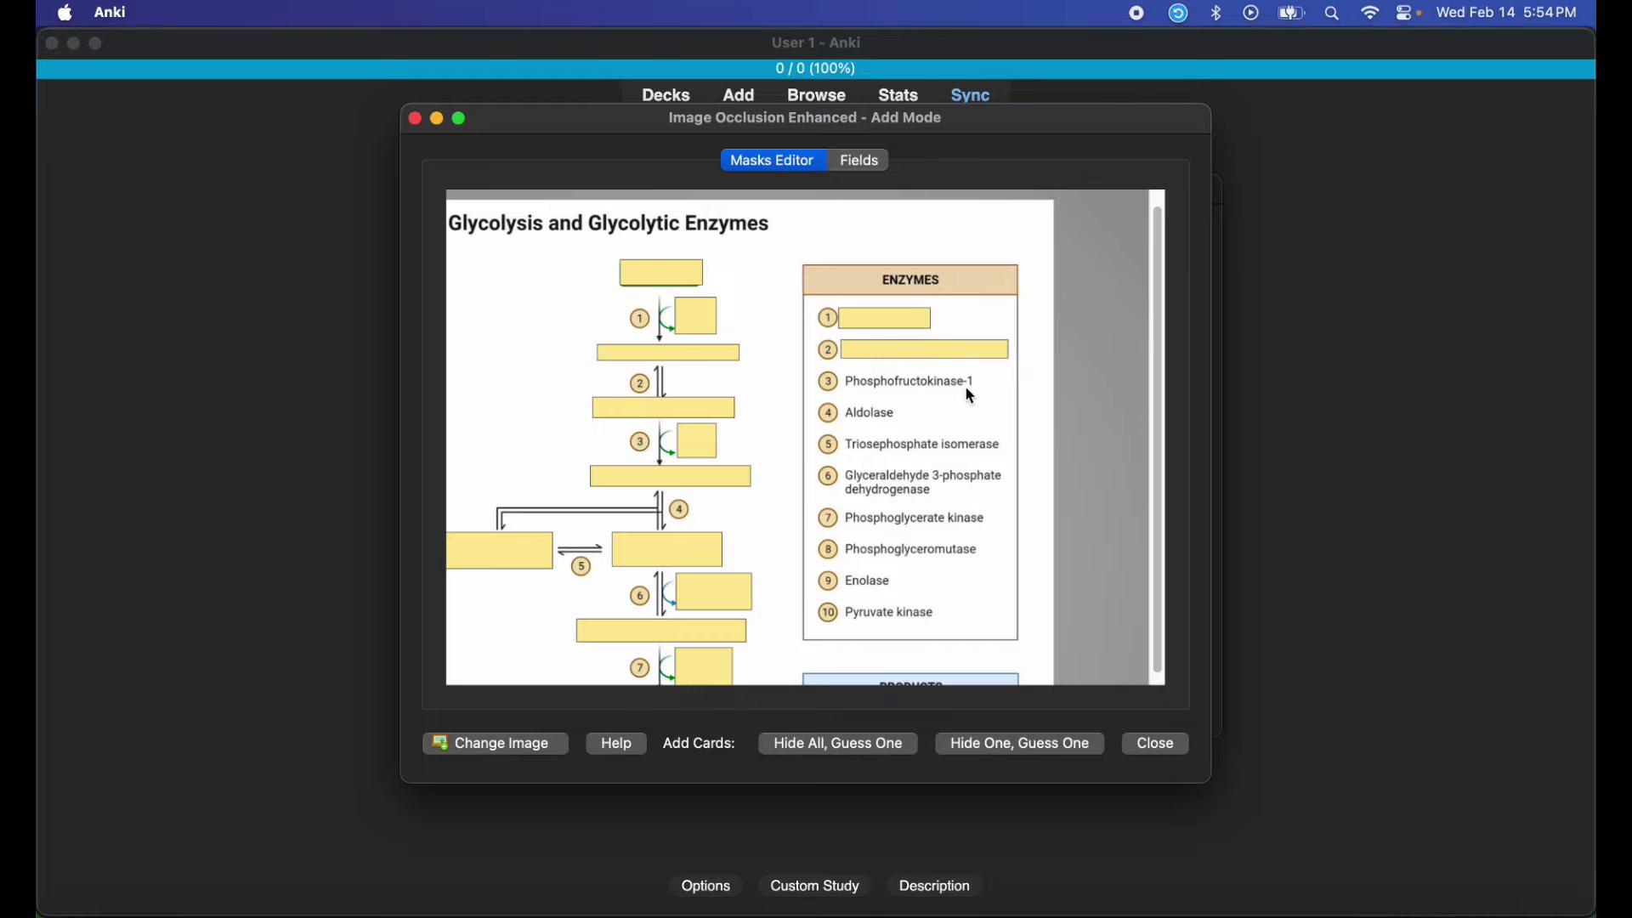
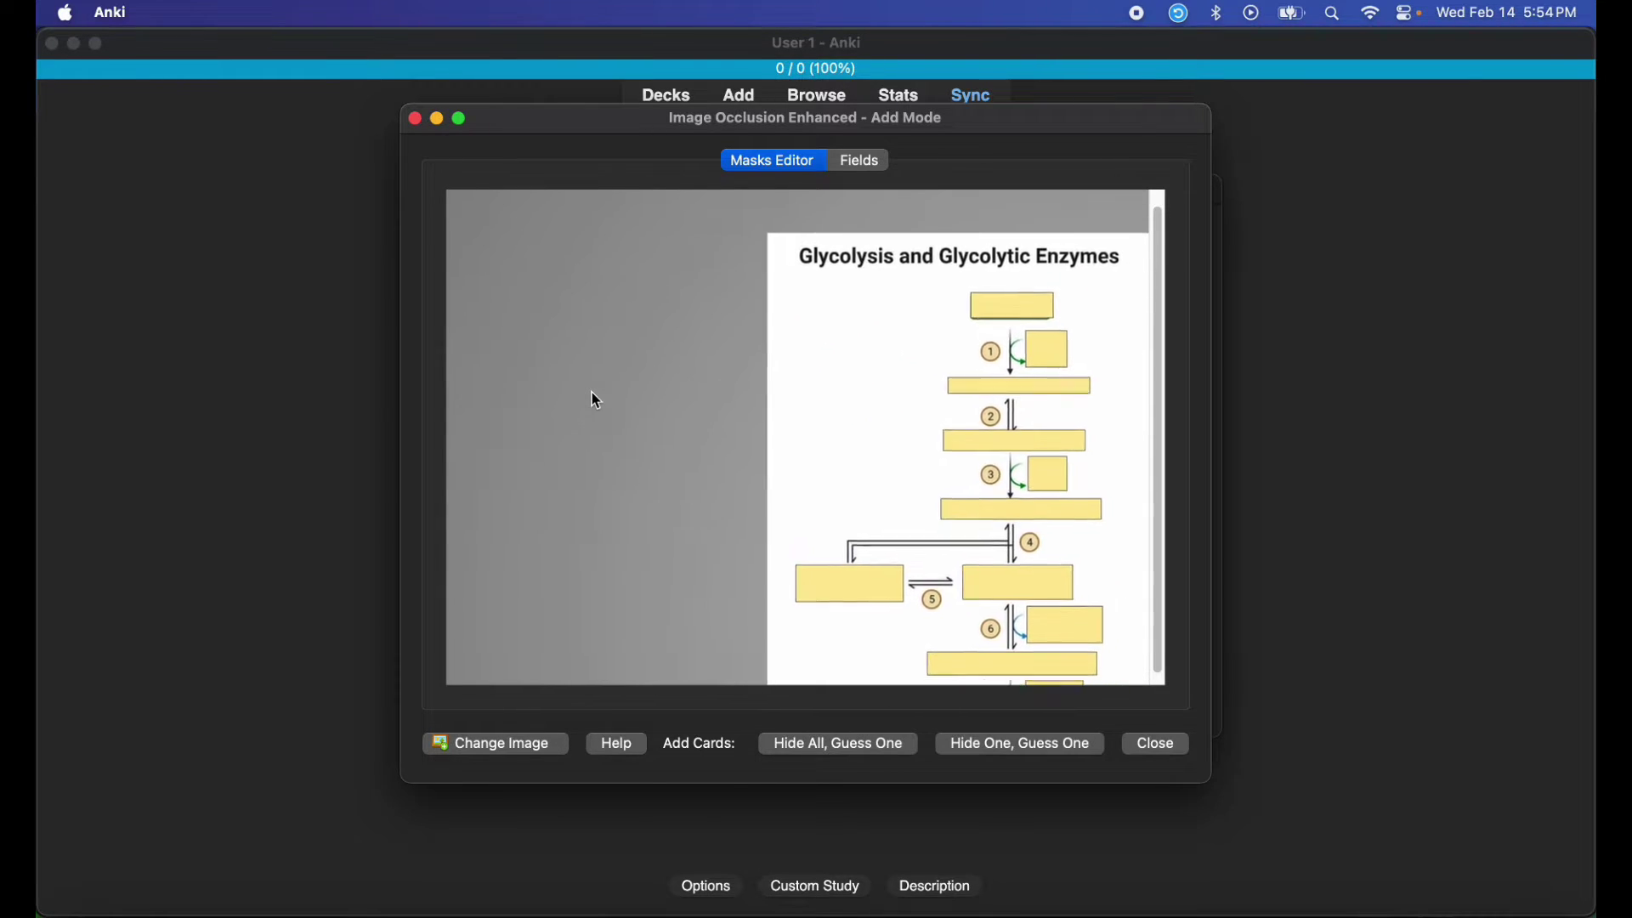
left_click(468, 395)
scroll(873, 499, "up", 5)
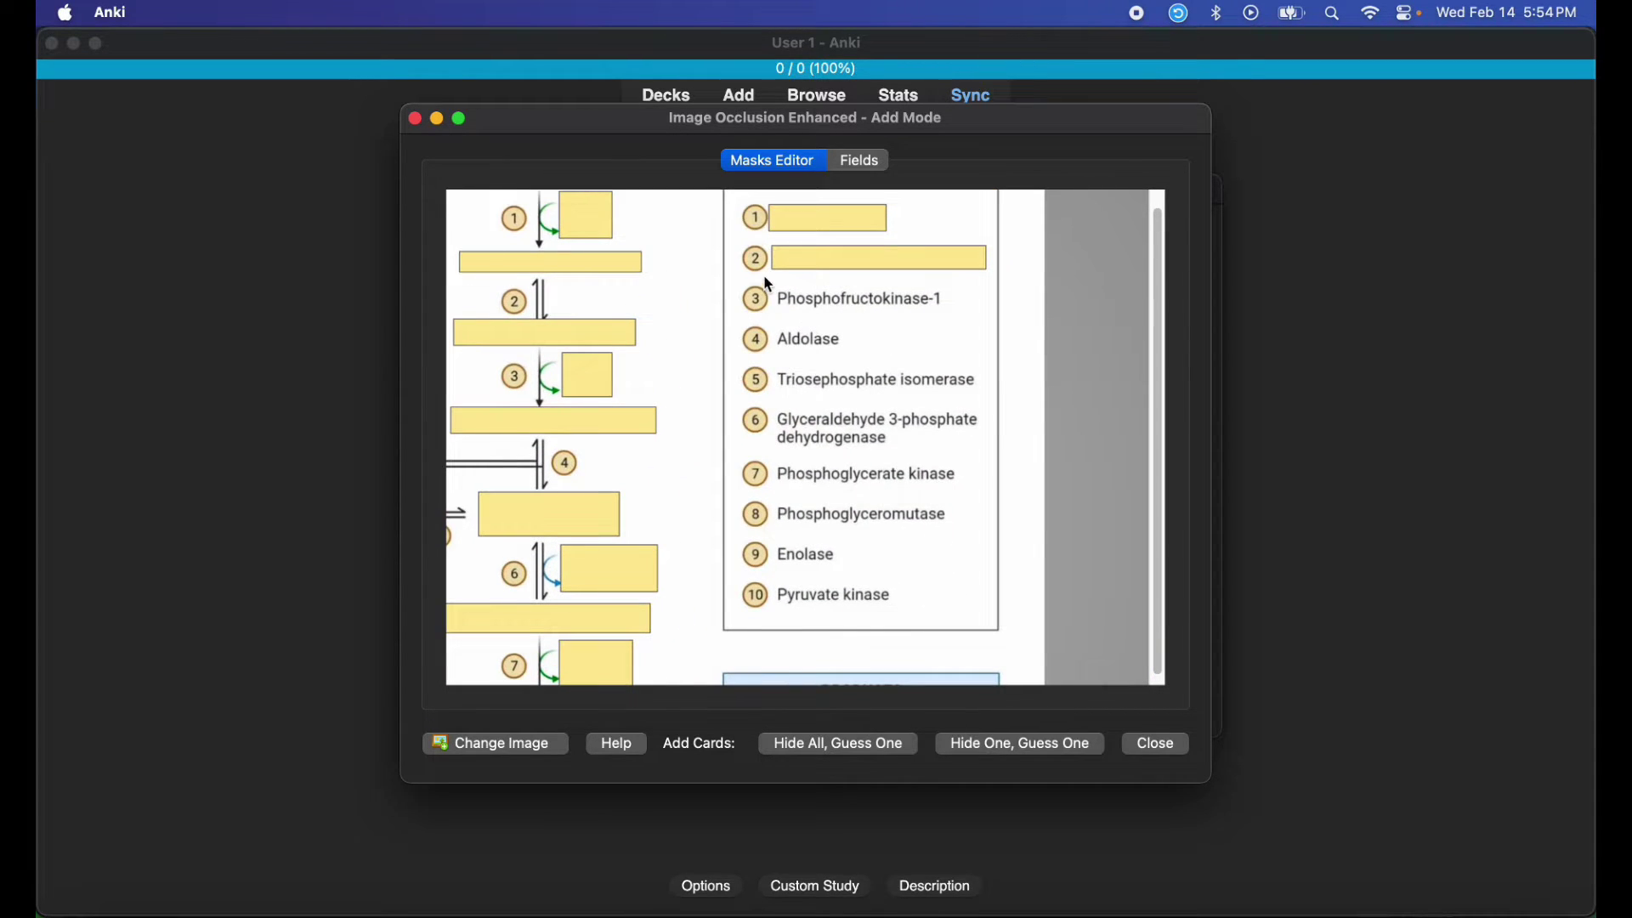
left_click_drag(770, 280, 971, 315)
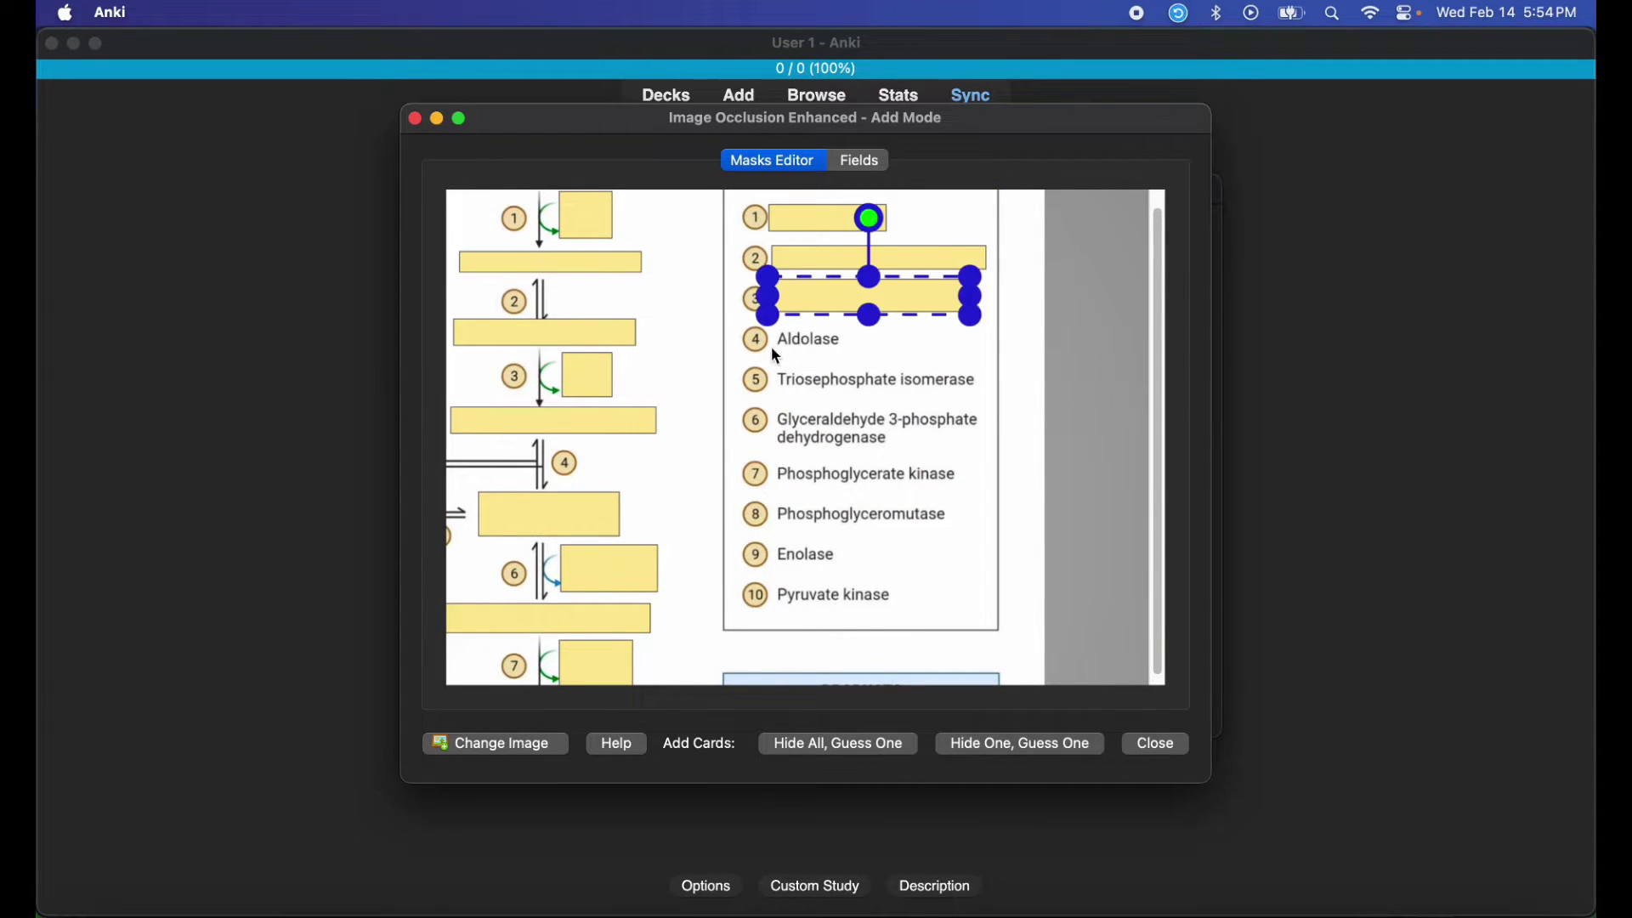
left_click_drag(777, 335, 980, 391)
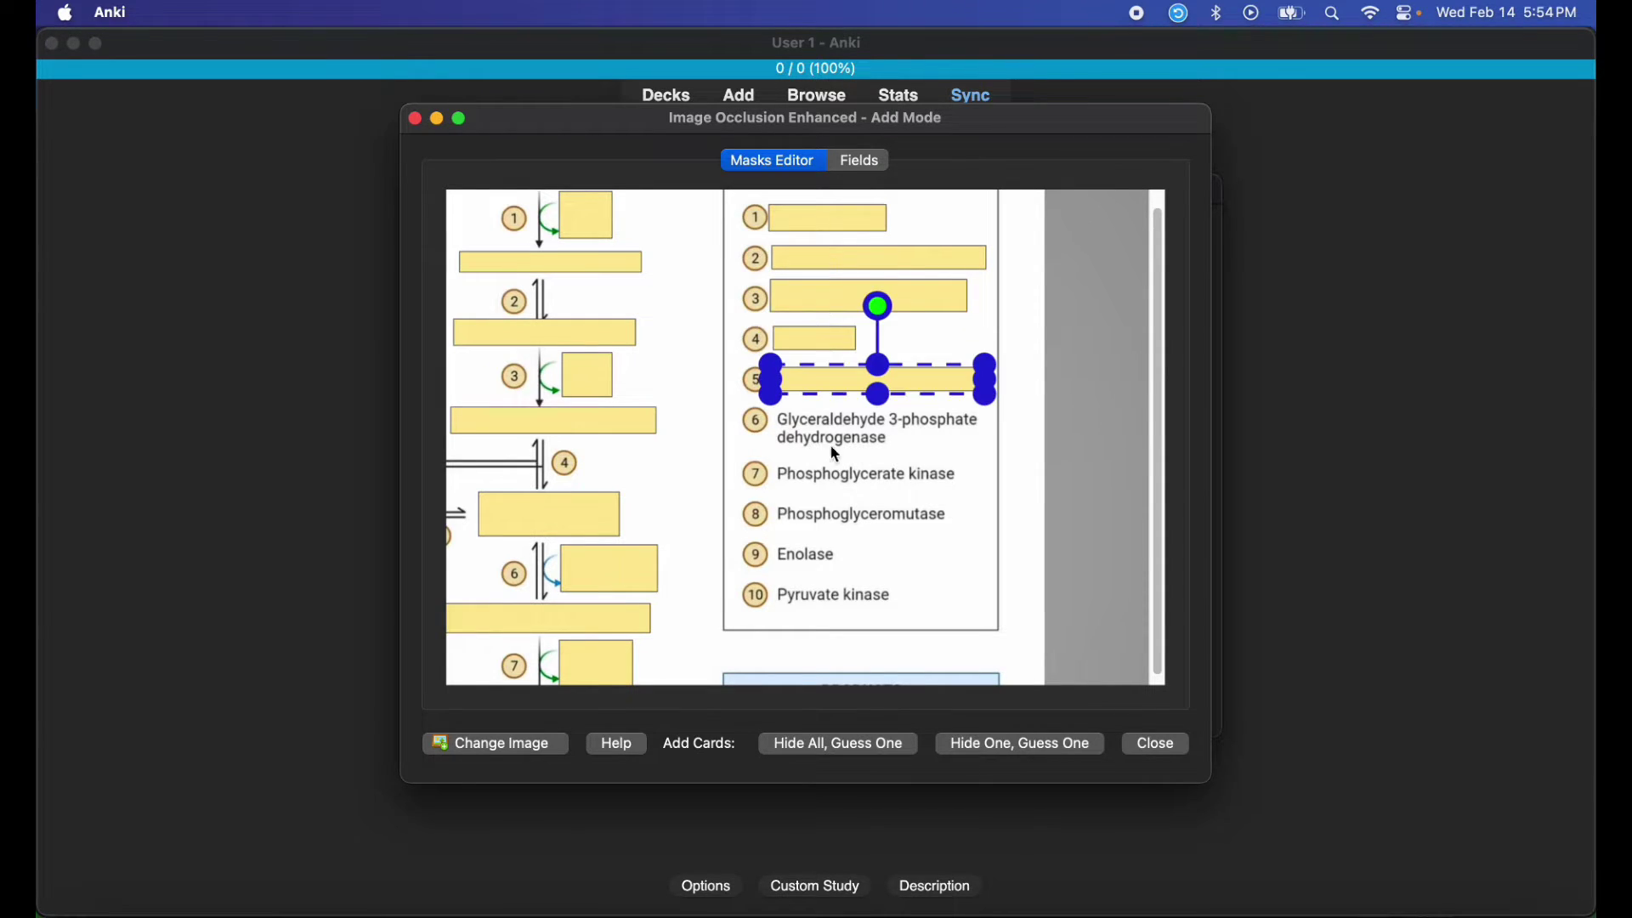
Draw separate masks over enzyme names 6 to 10 in the ENZYMES list, from Glyceraldehyde 3-phosphate dehydrogenase to Pyruvate kinase.
left_click_drag(780, 417, 777, 466)
left_click_drag(949, 525, 776, 505)
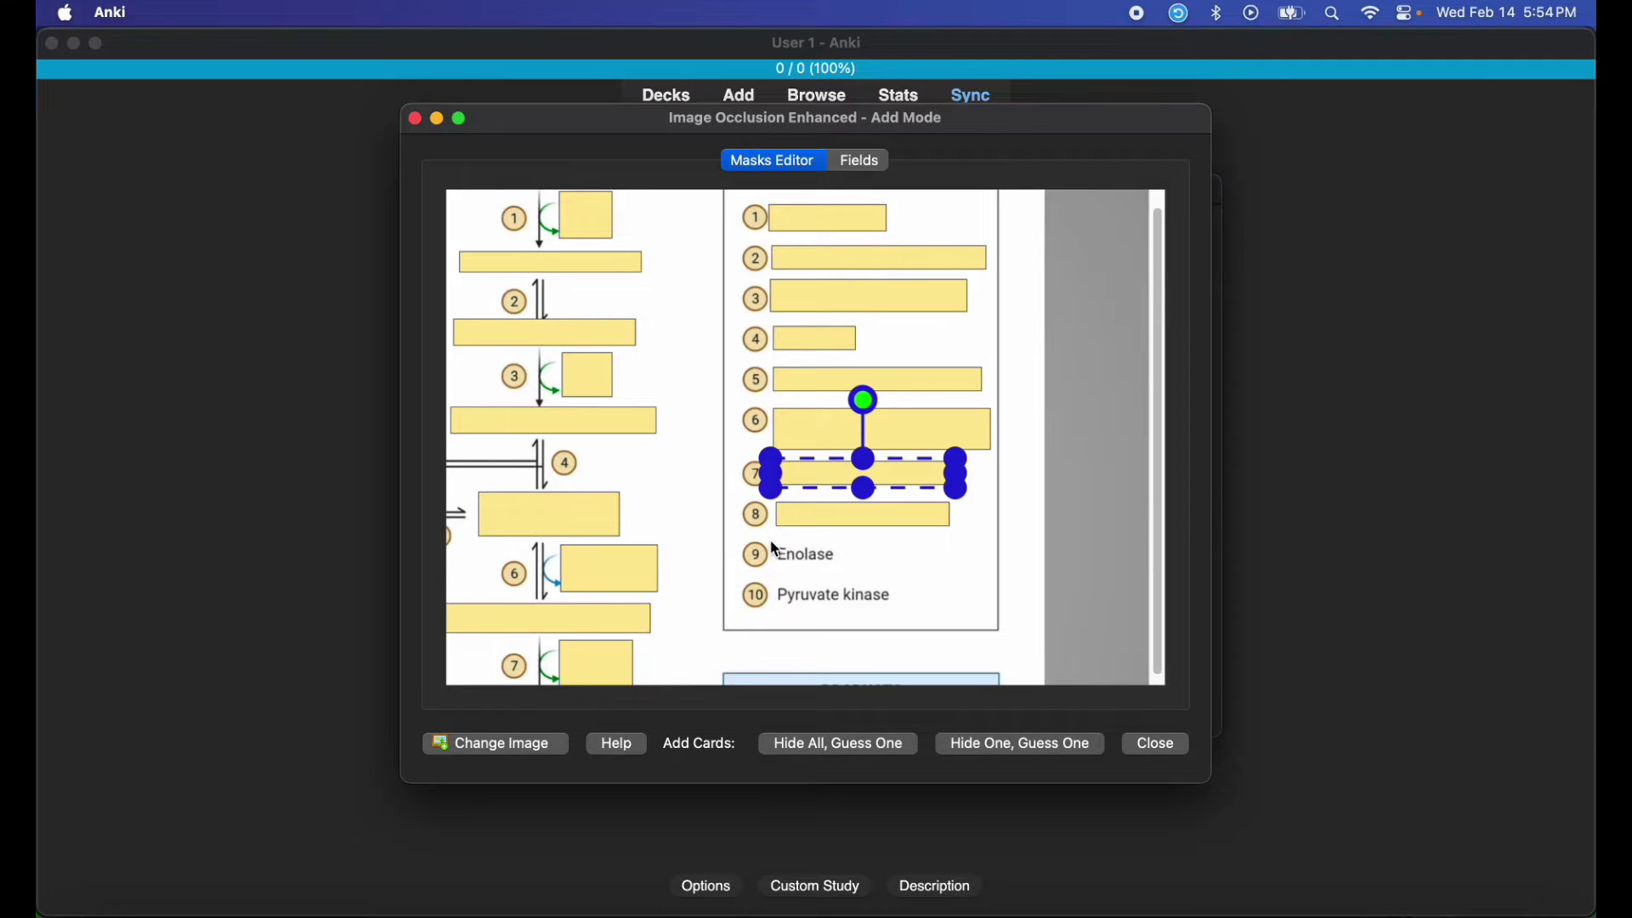
left_click_drag(853, 564, 770, 543)
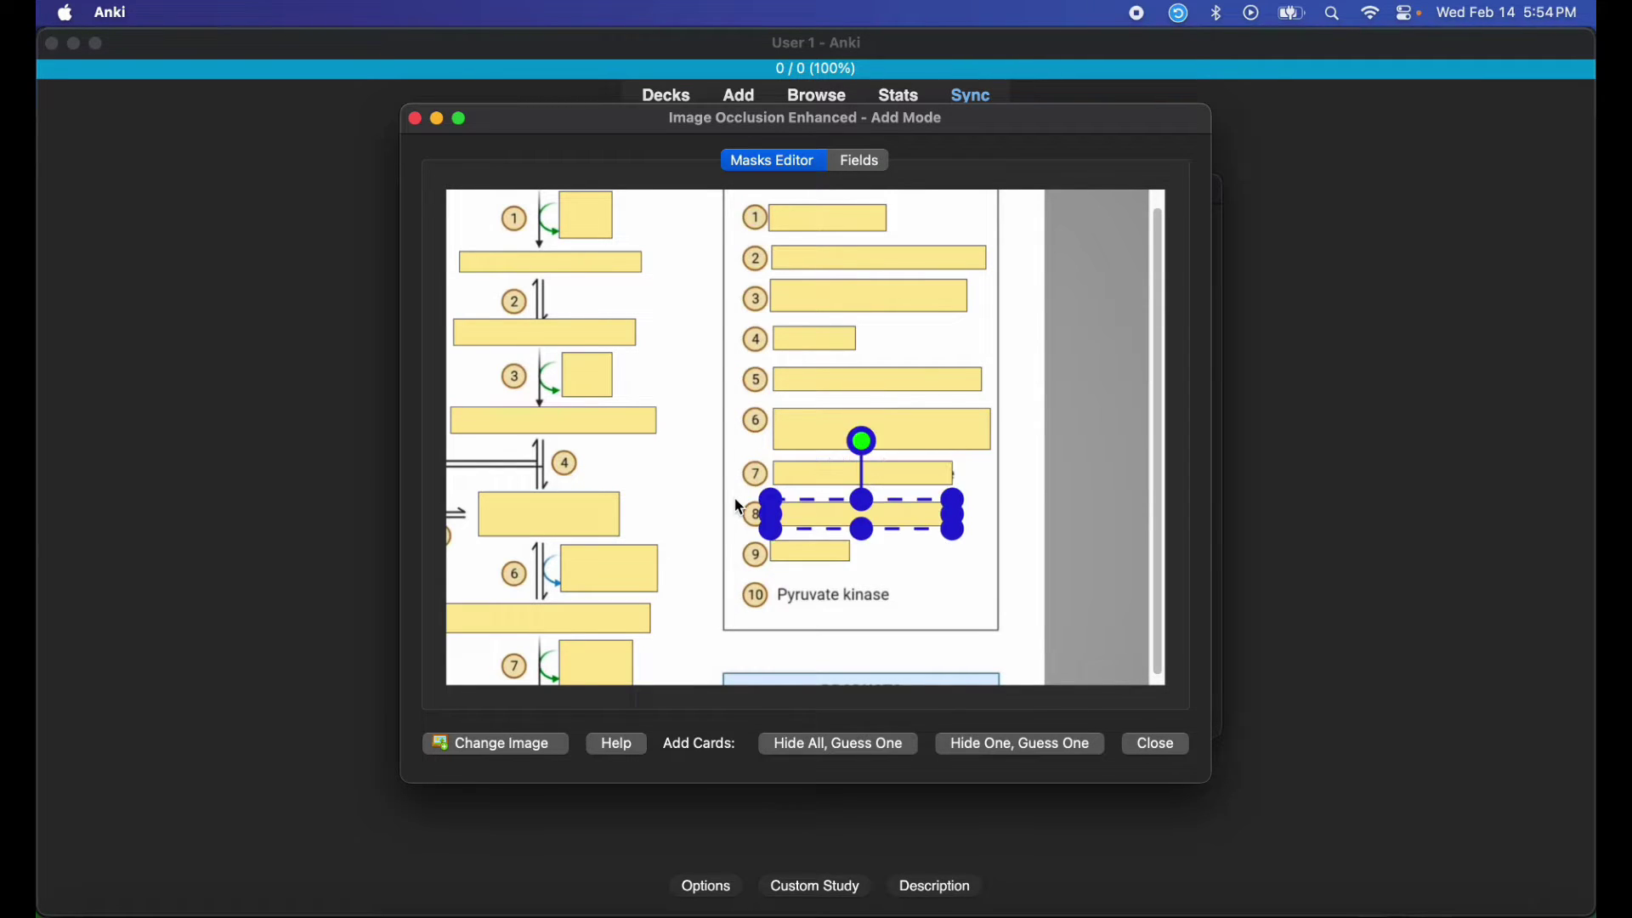
left_click(812, 552)
mouse_move(840, 563)
left_mouse_down()
mouse_move(946, 566)
mouse_move(842, 565)
mouse_move(894, 603)
mouse_move(844, 589)
left_mouse_up()
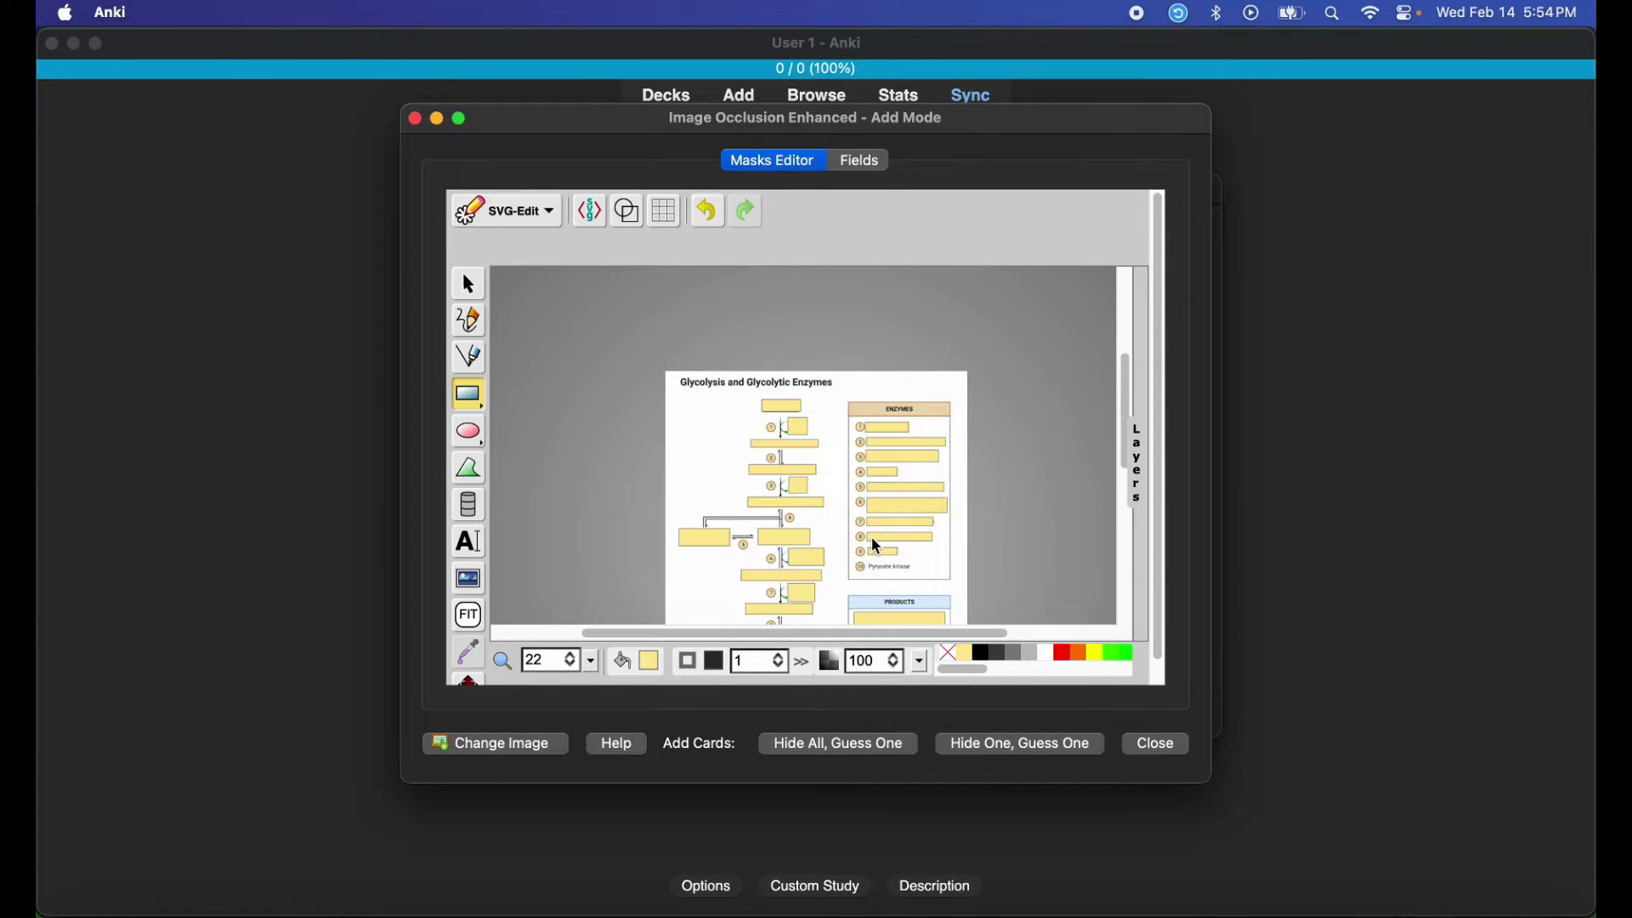
left_click_drag(797, 516, 913, 544)
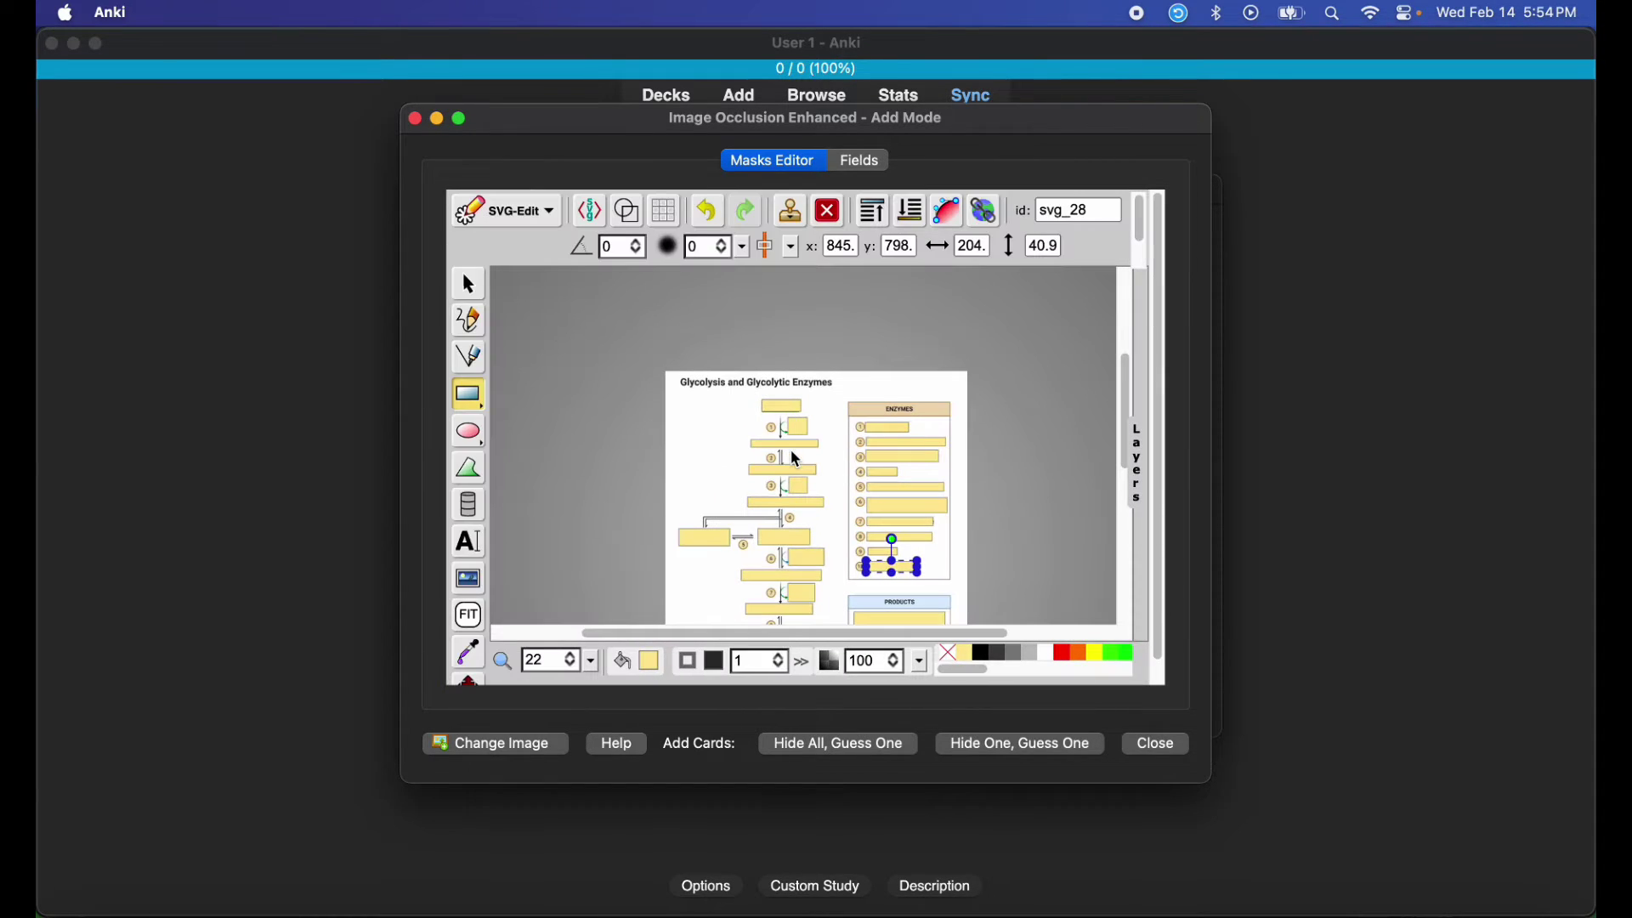
Check that every label of the diagram is masked and add the cards in Hide All, Guess One mode.
scroll(770, 408, "up", 3)
scroll(771, 408, "right", 2)
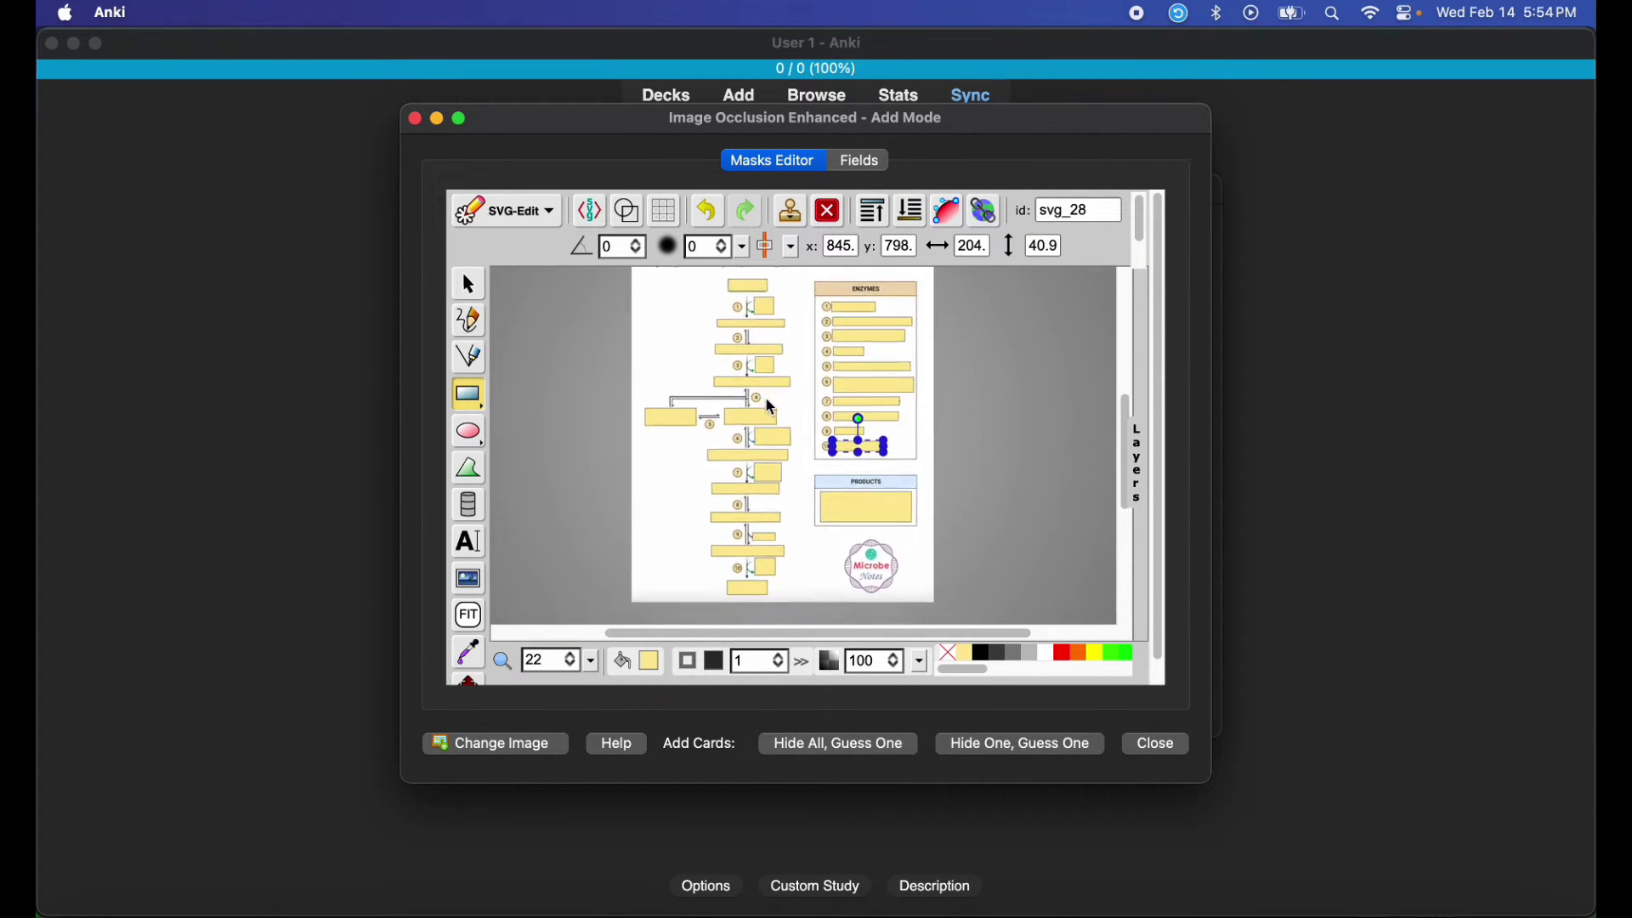
scroll(771, 409, "down", 2)
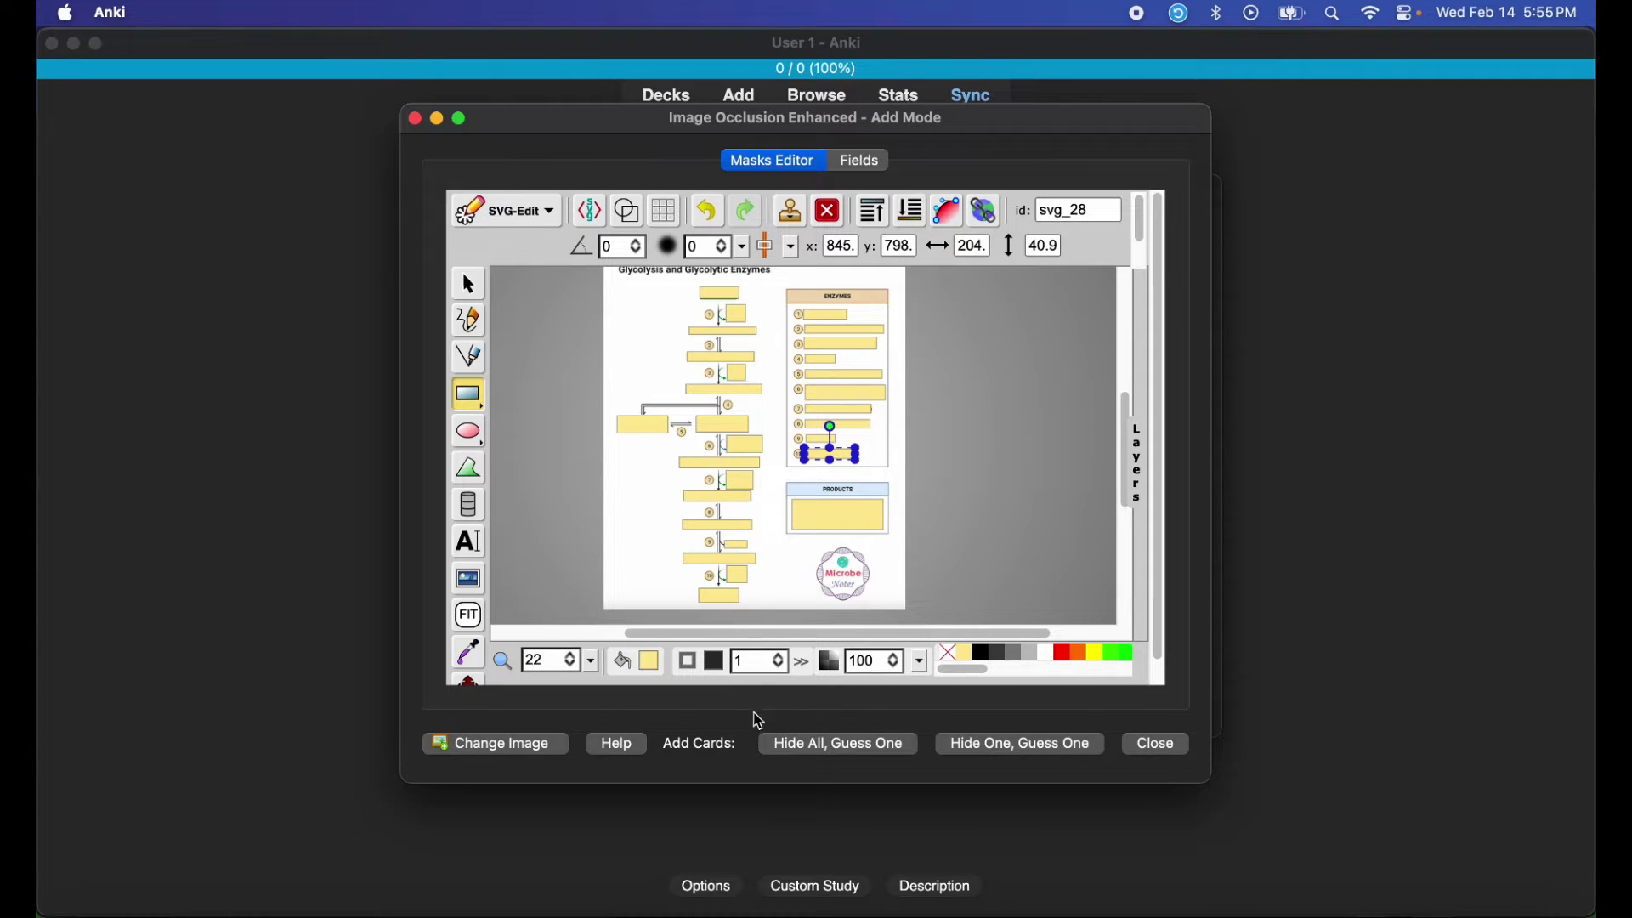
left_click(844, 746)
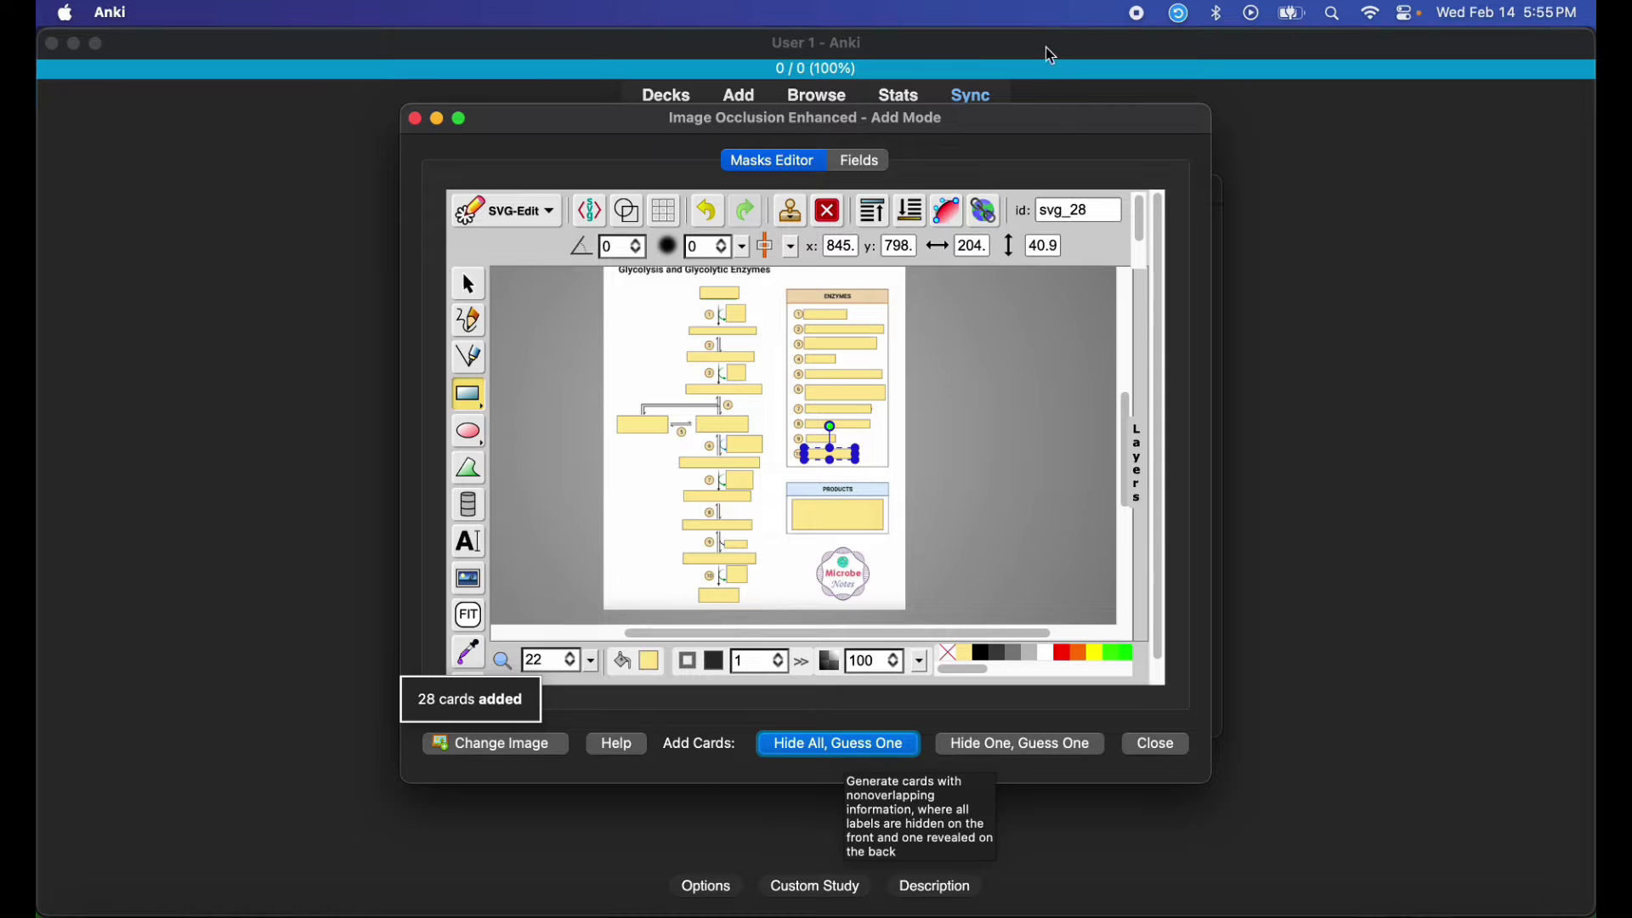
Close the mask editor and note-adding windows and raise the Glycolysis Pathway deck's new card limit for today by 28 cards.
left_click(413, 119)
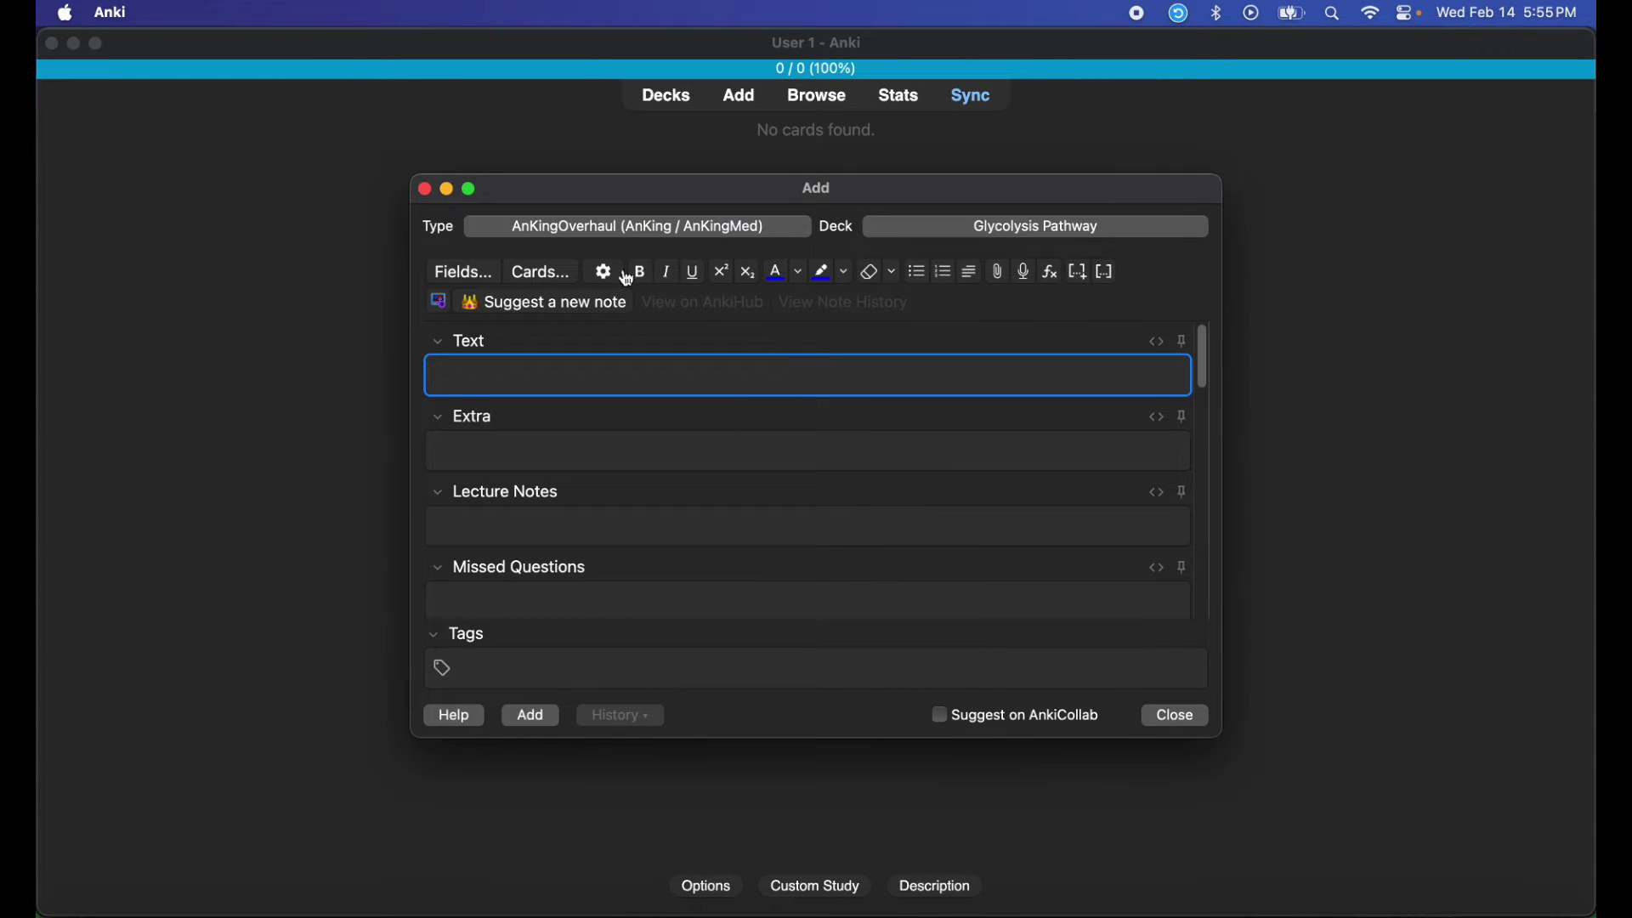
left_click(426, 190)
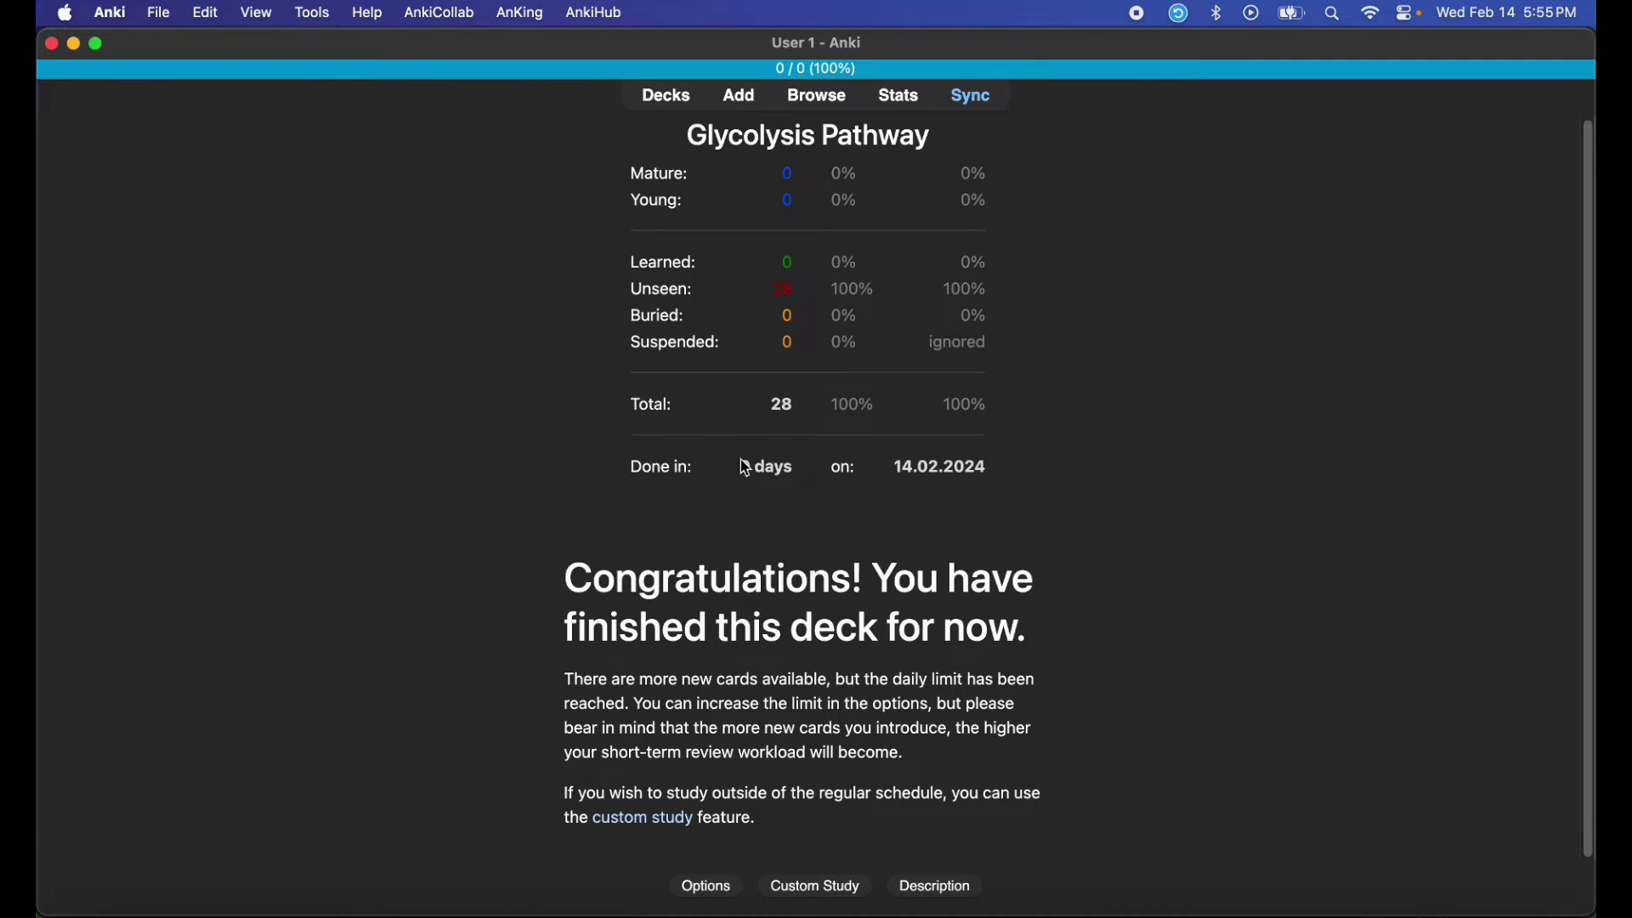
left_click(849, 888)
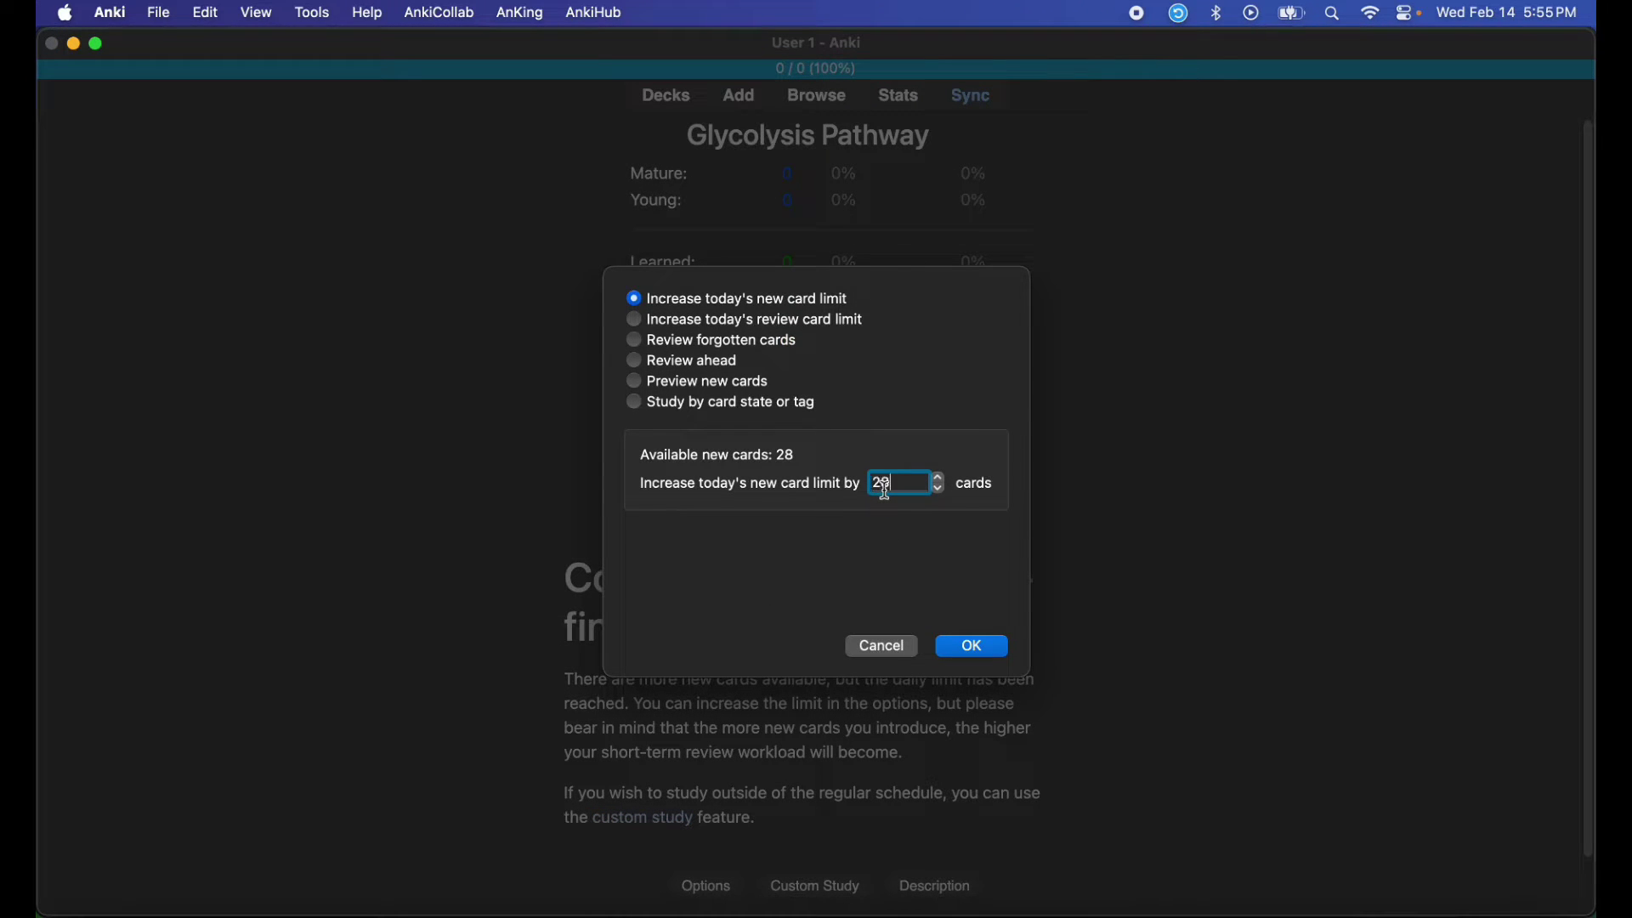
key("Return")
Start studying the Glycolysis Pathway deck, look over the whole masked diagram and reveal the answer of the first card.
key("s")
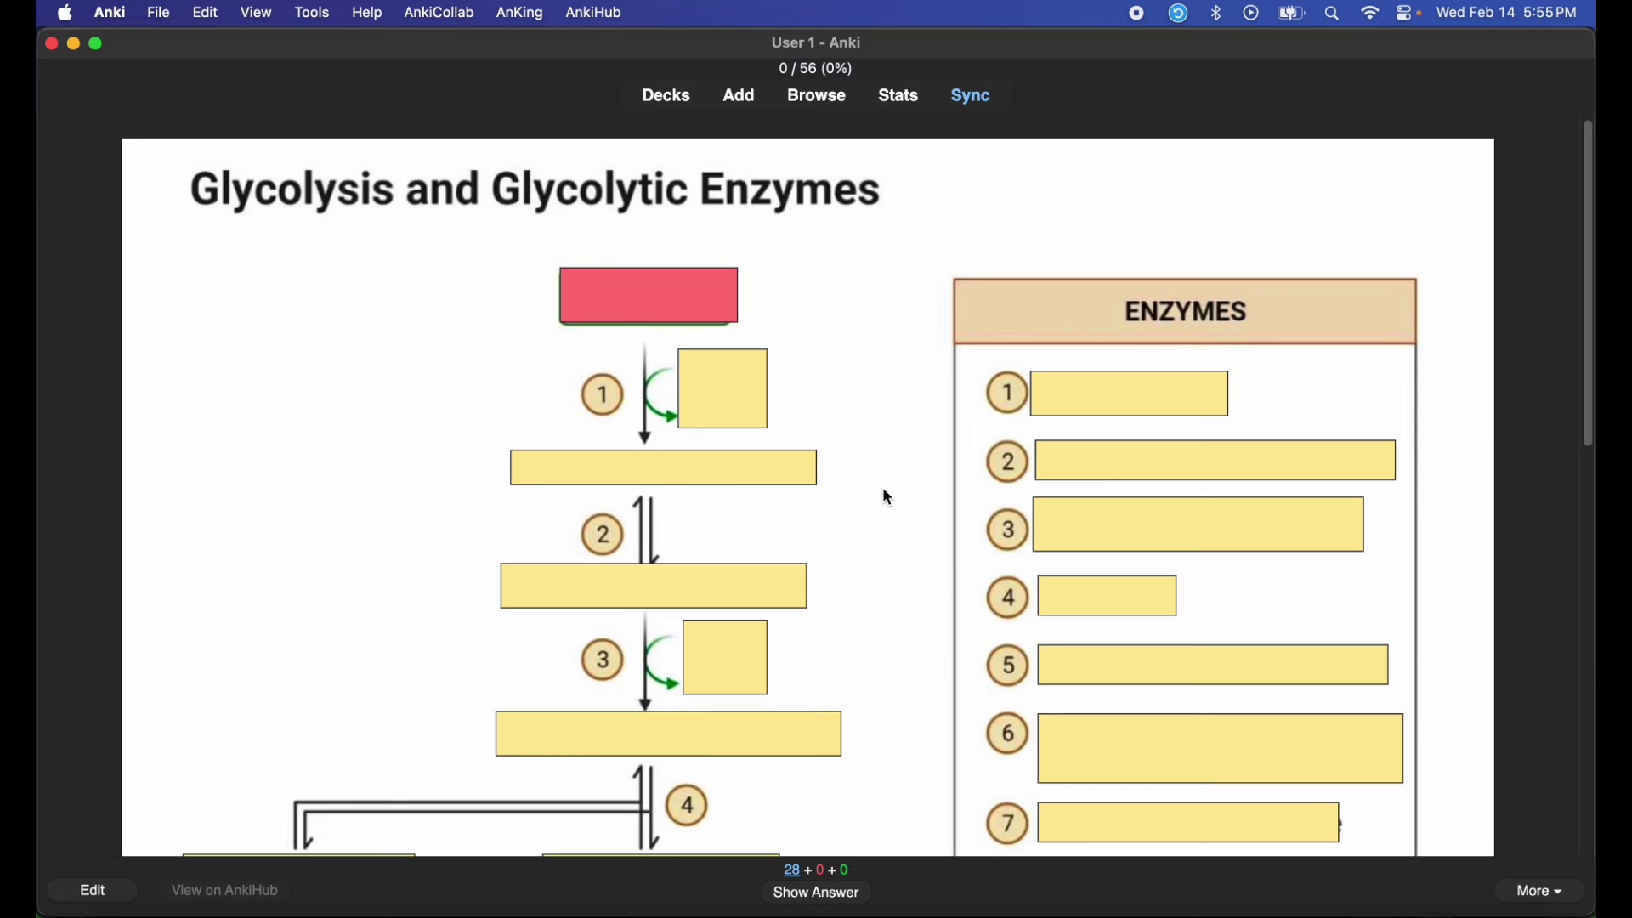
scroll(940, 285, "down", 5)
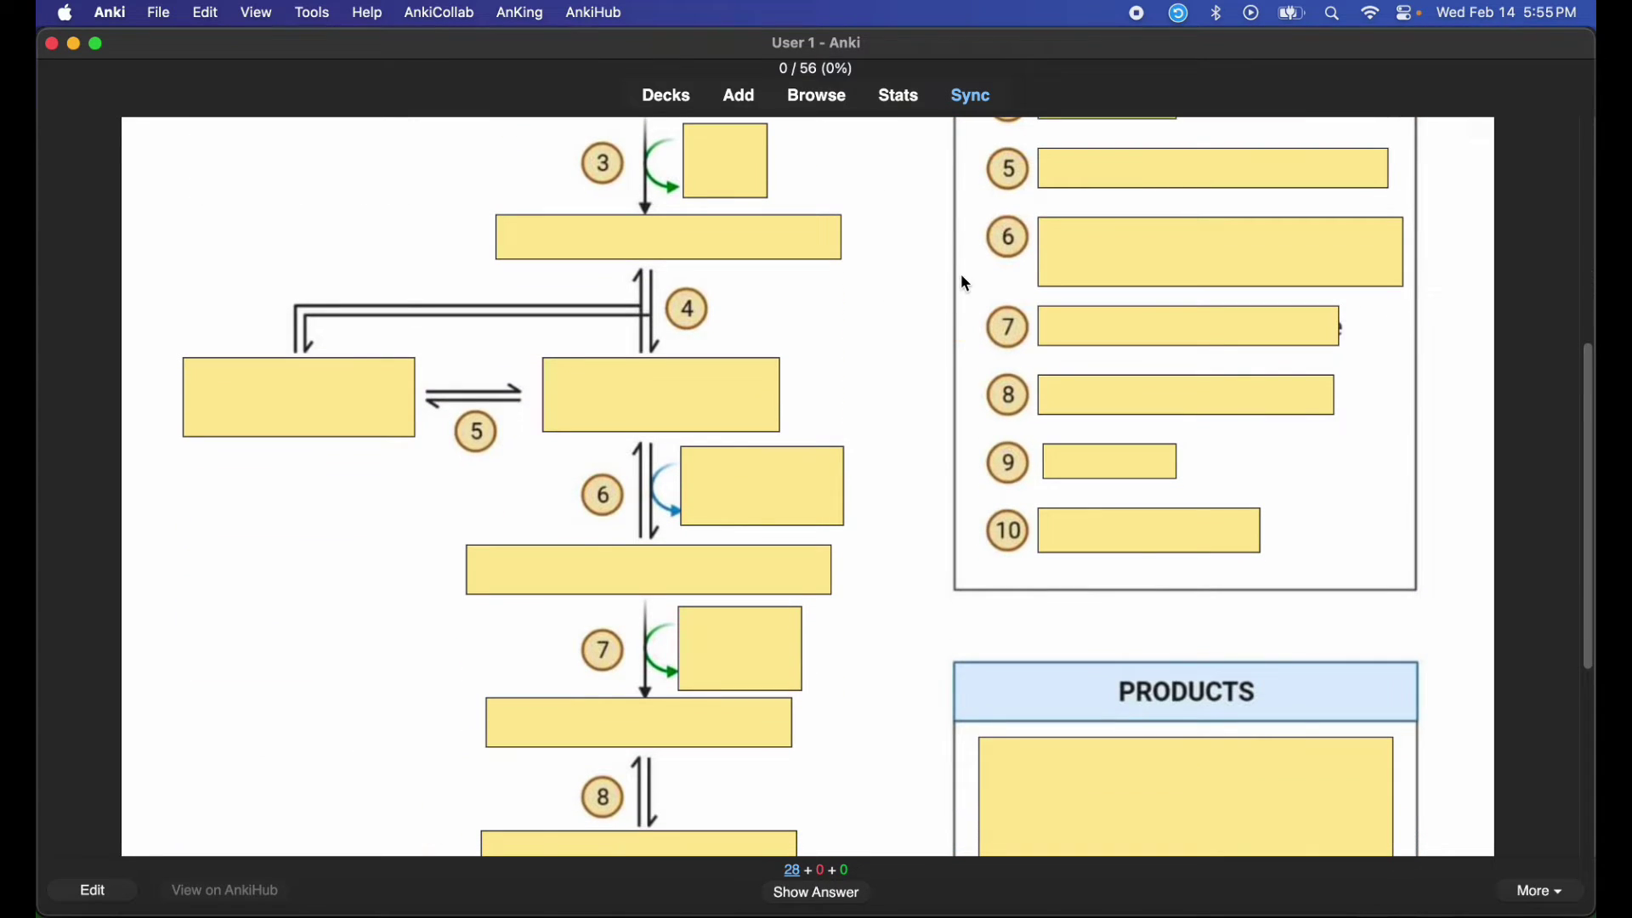
scroll(966, 284, "down", 5)
scroll(965, 284, "up", 15)
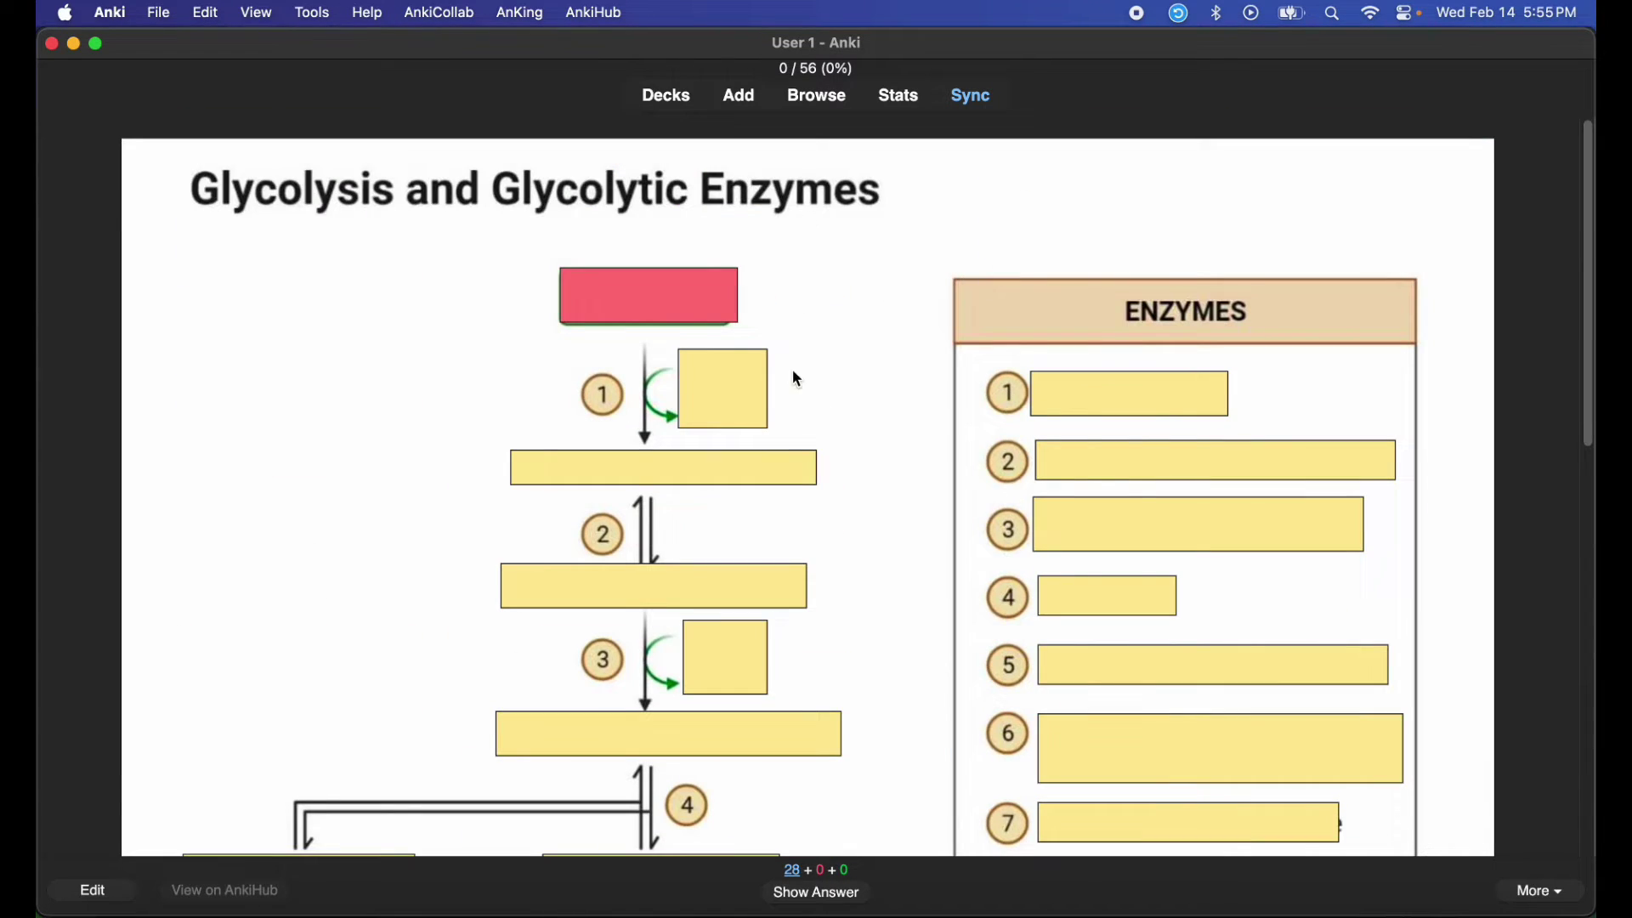
scroll(796, 442, "down", 6)
scroll(795, 442, "up", 6)
scroll(796, 444, "down", 3)
key("space")
scroll(796, 445, "up", 3)
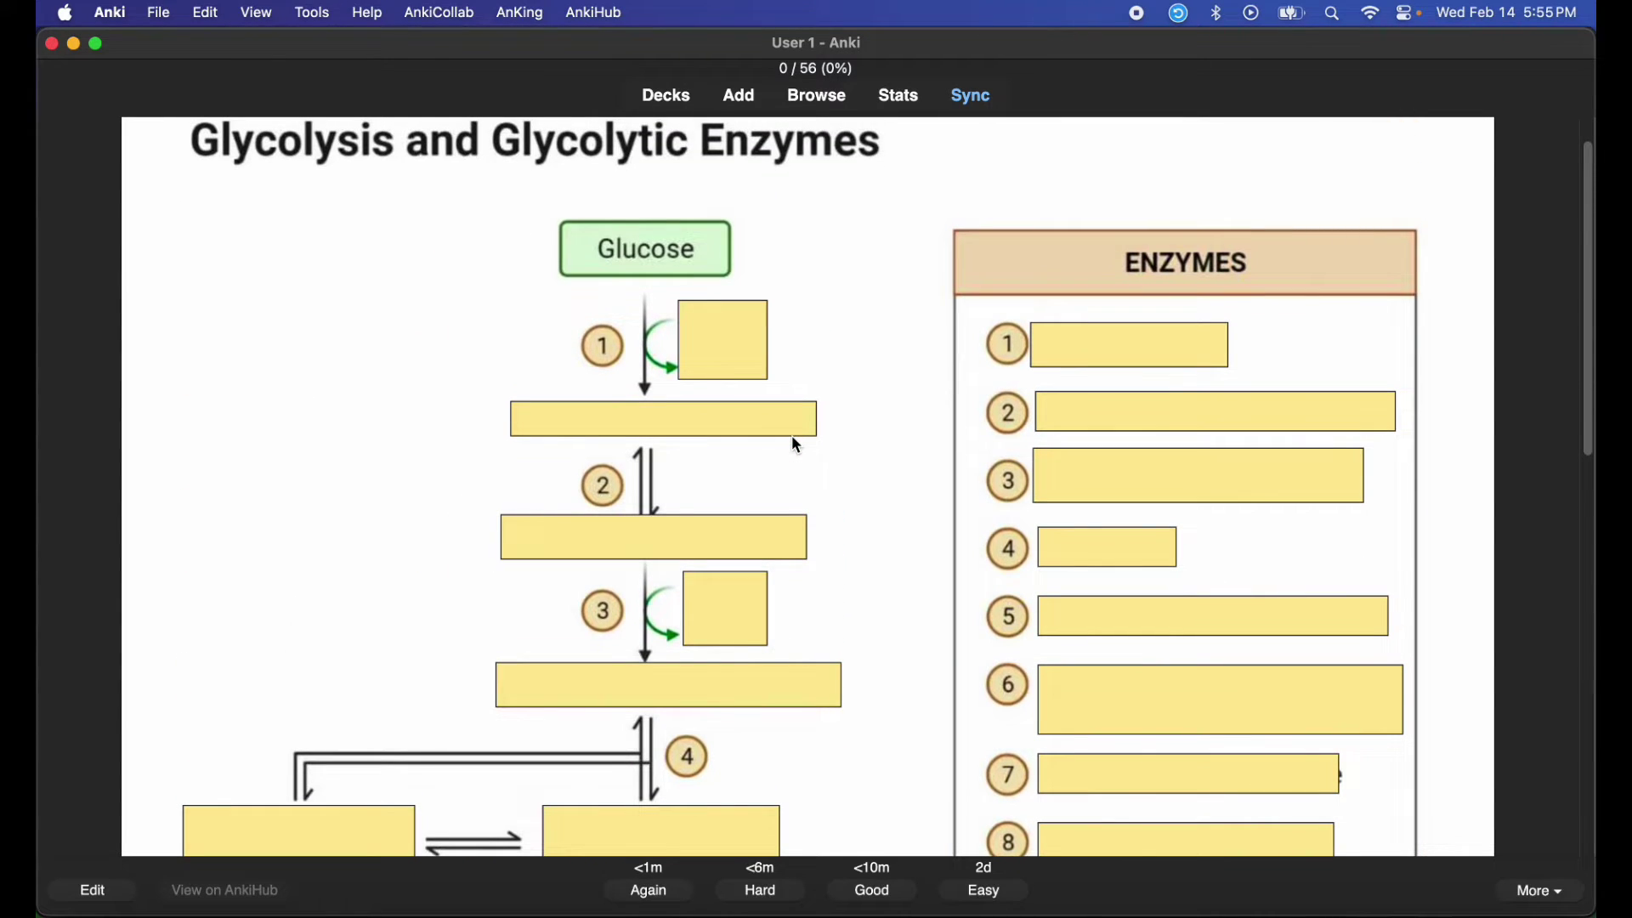
Rate the Glucose card Good and go through the remaining pathway intermediate cards as far as the Pyruvate answer, rating each Good.
key("space")
key("space")
key("space")
key("space")
key("space")
key("space")
key("space")
key("space")
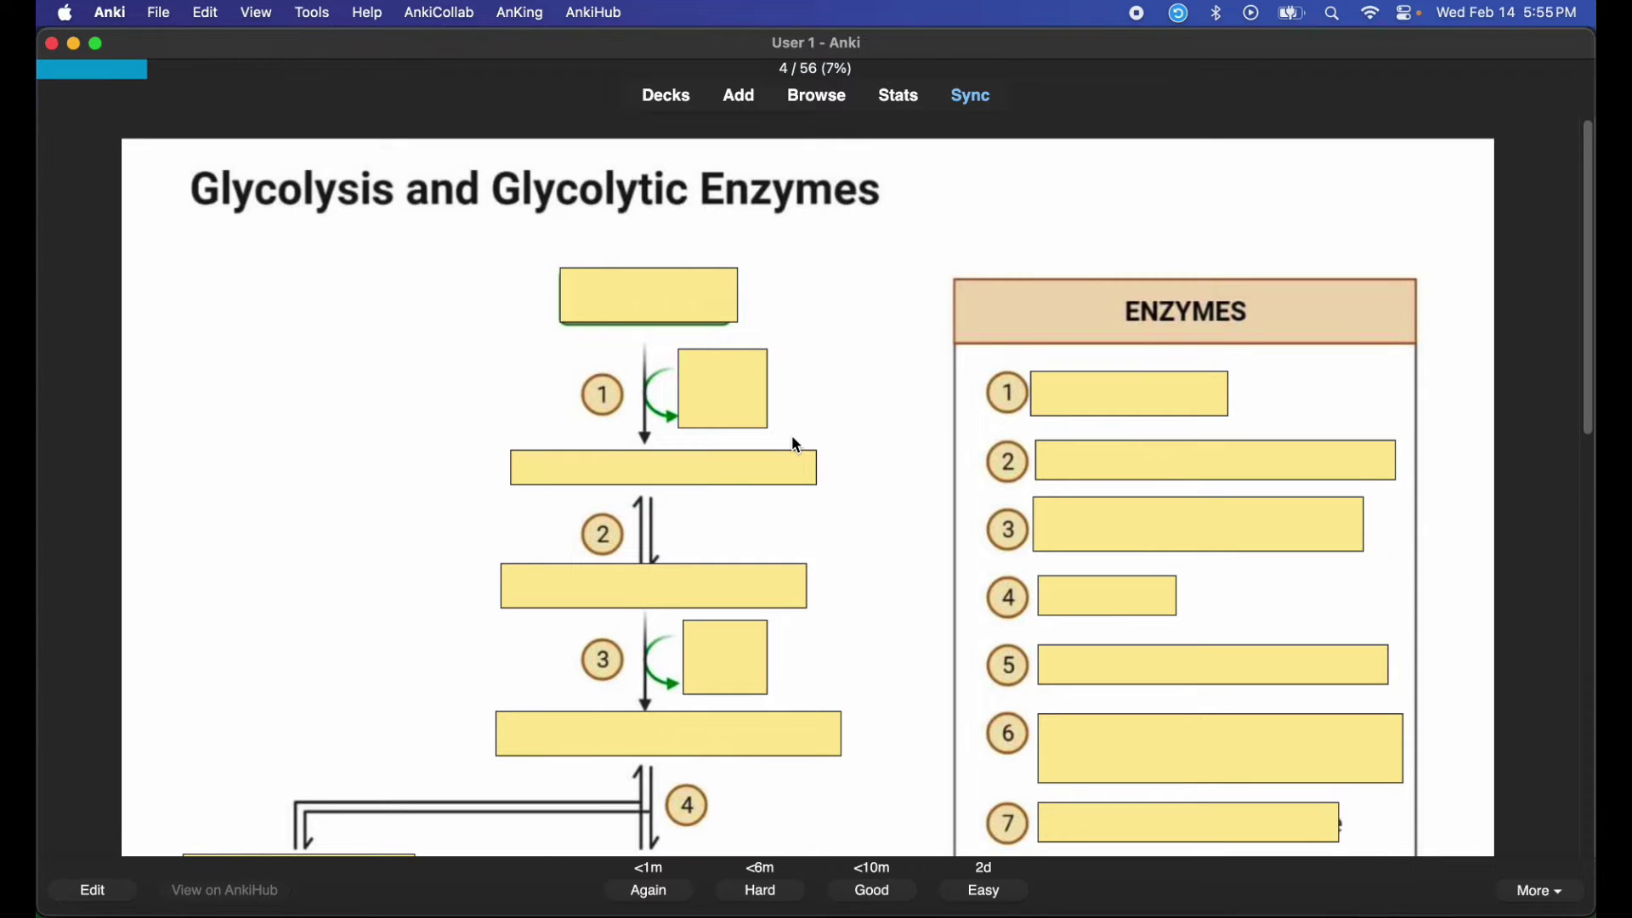
key("space")
key("space")
key("space")
key("space")
key("space")
key("space")
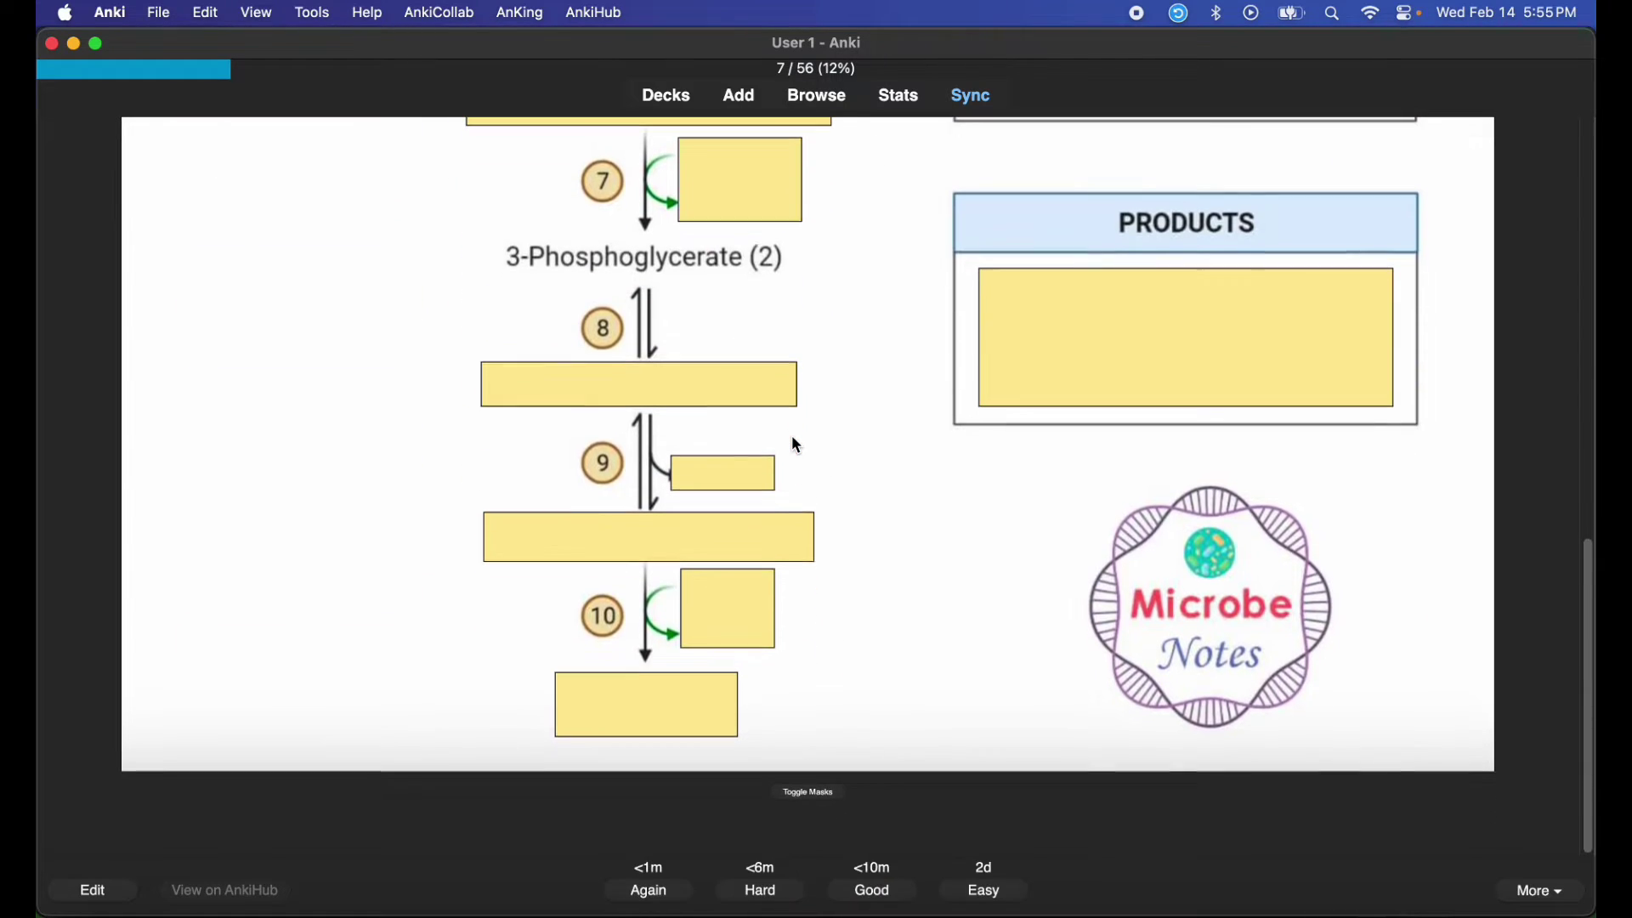
key("space")
key("space")
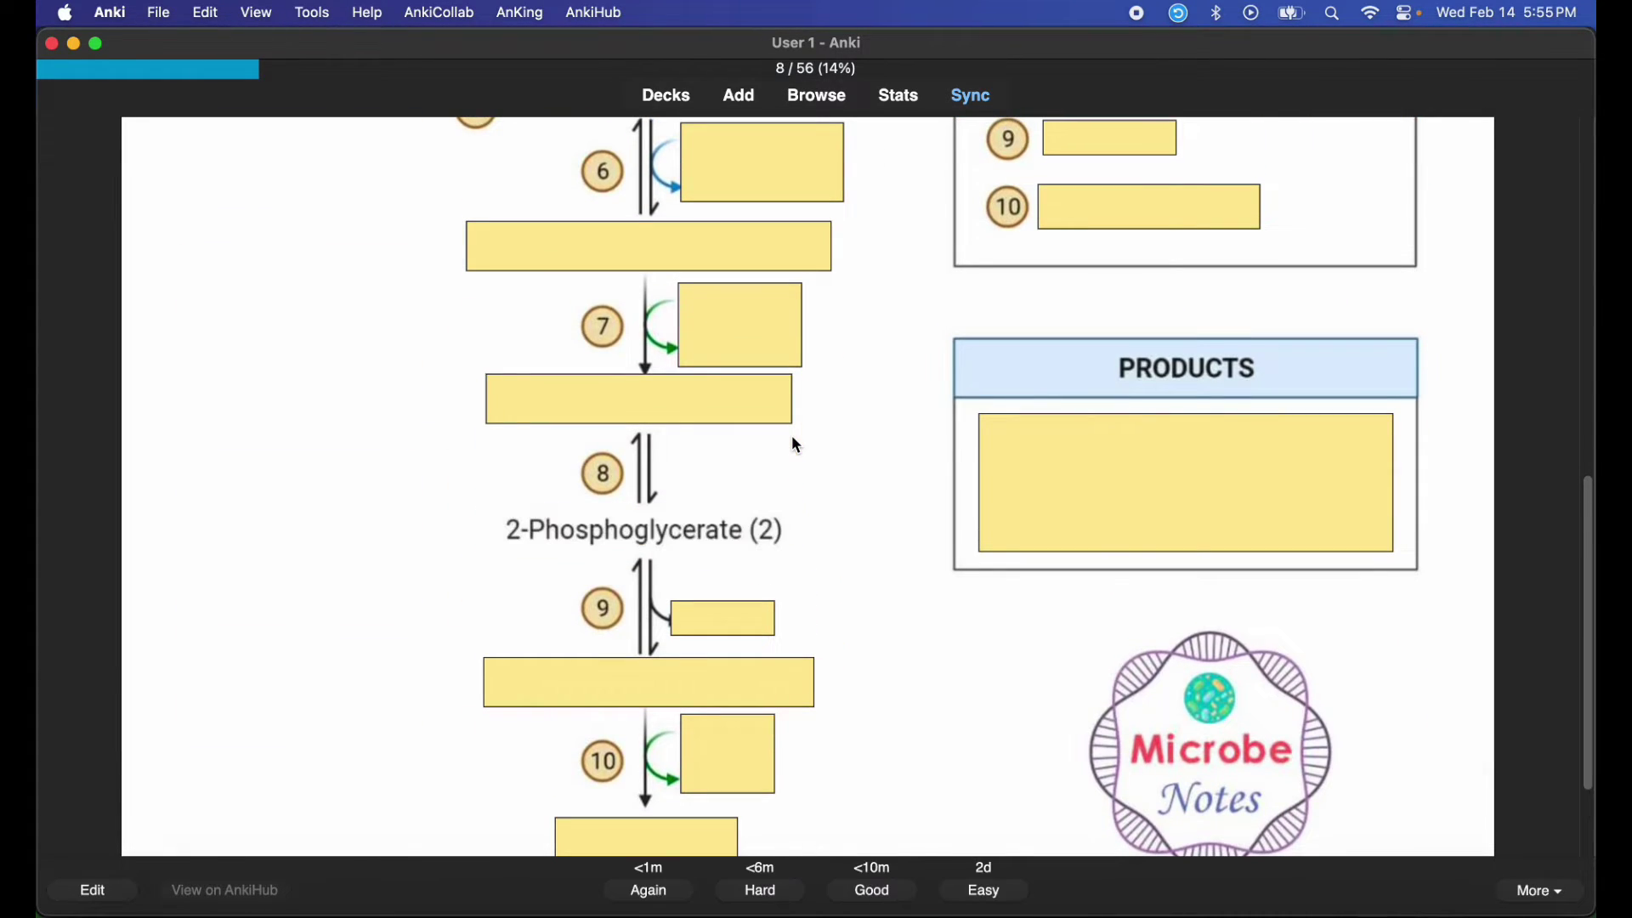
key("space")
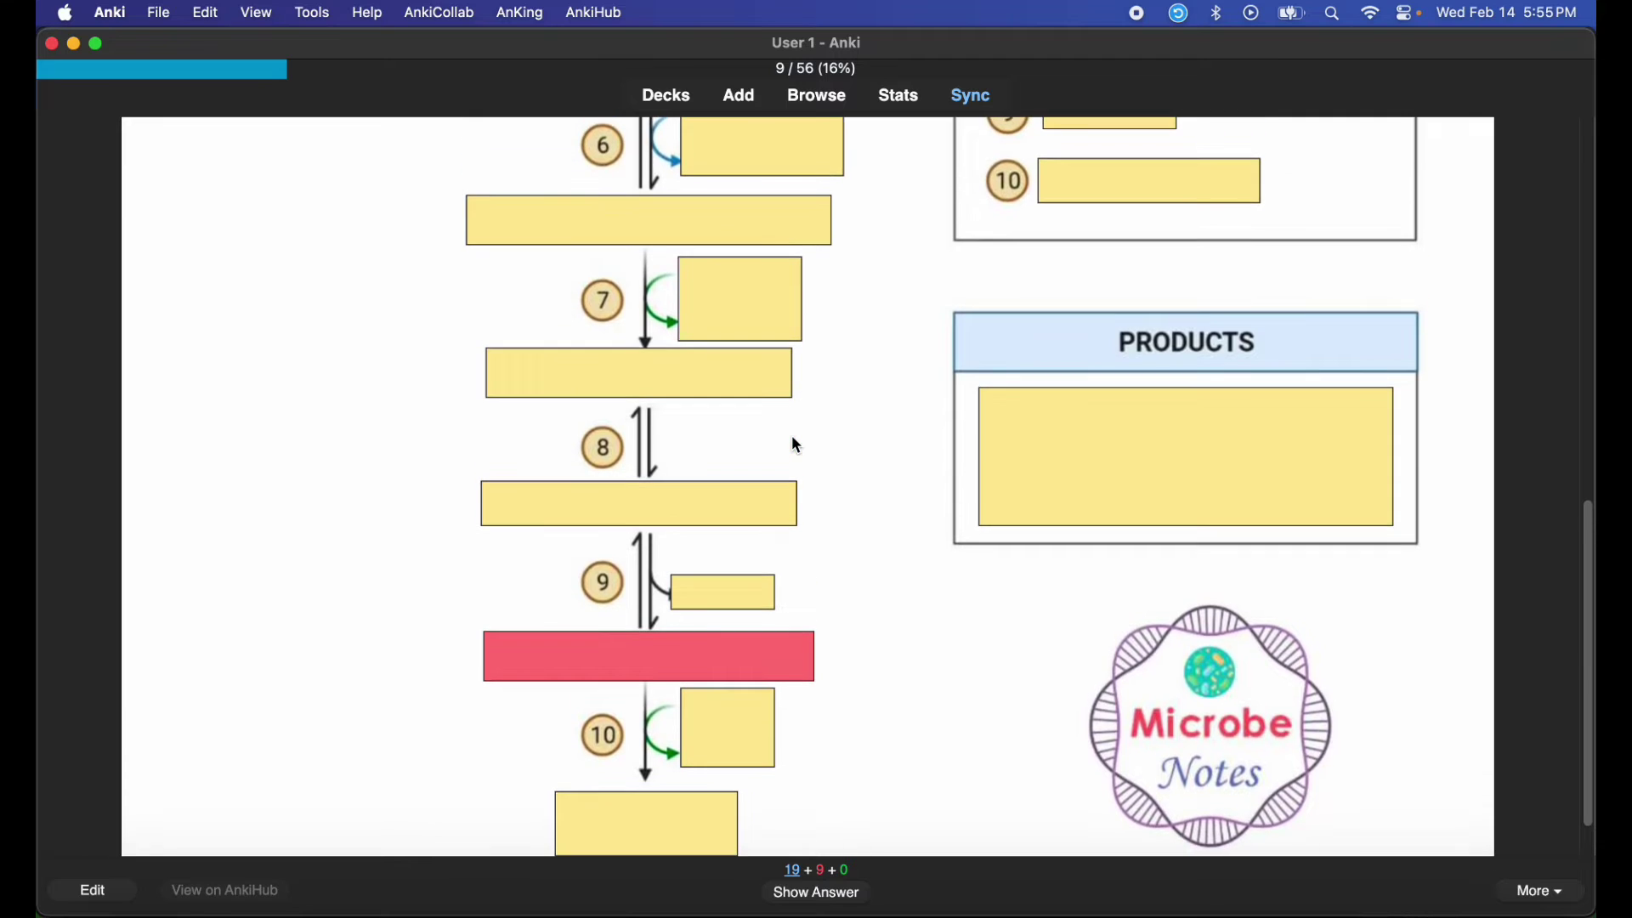
key("space")
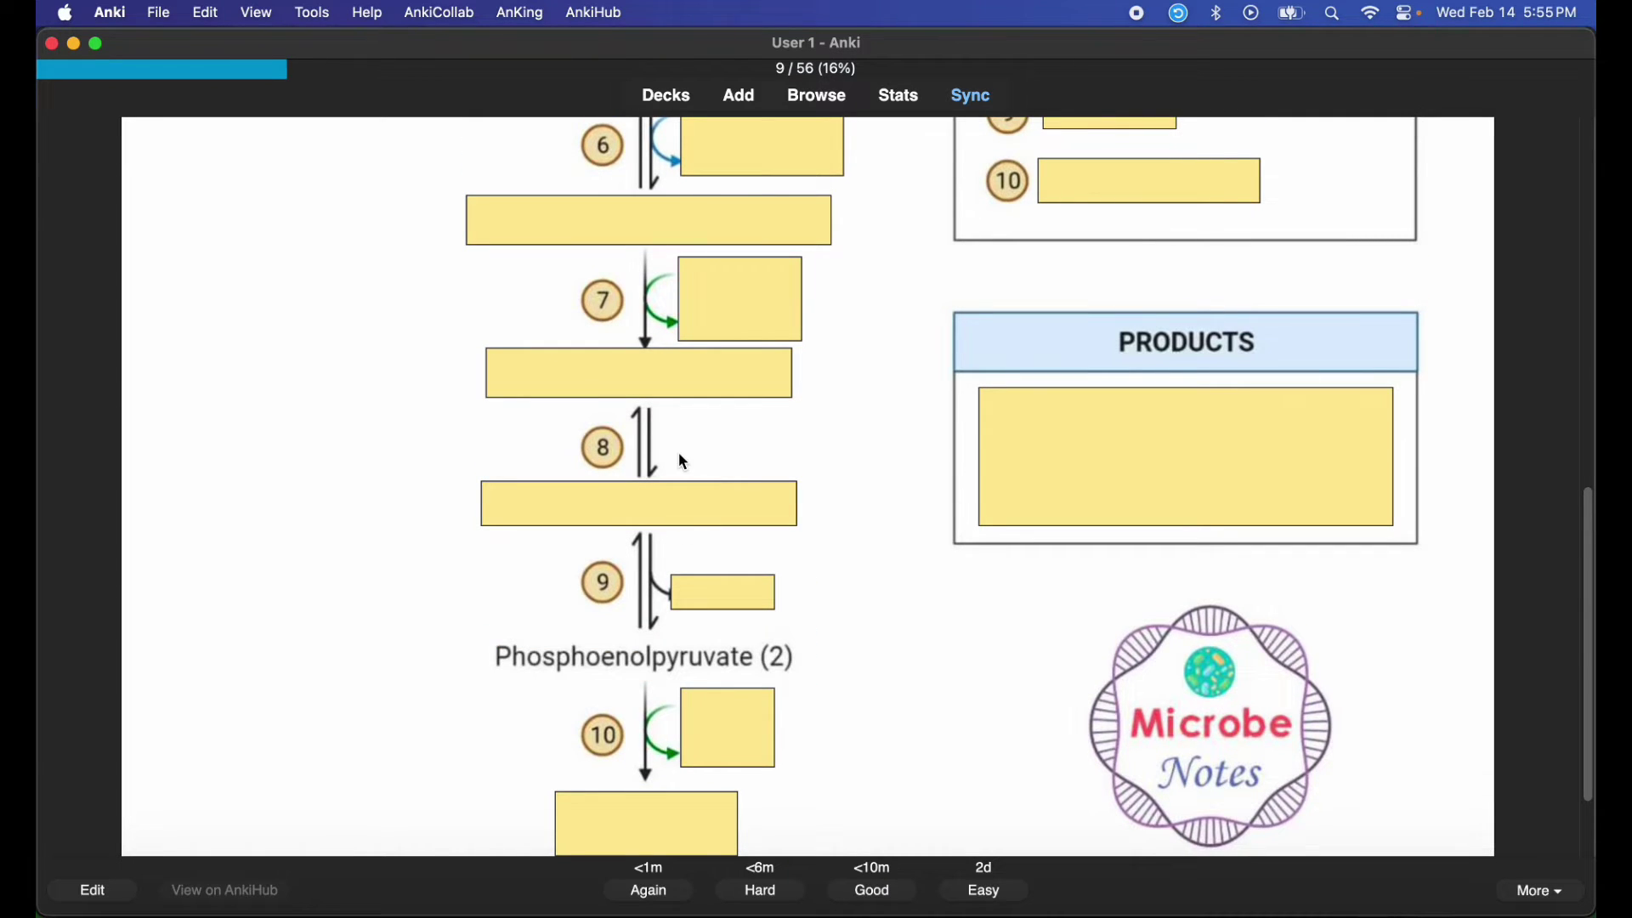
key("space")
key("space")
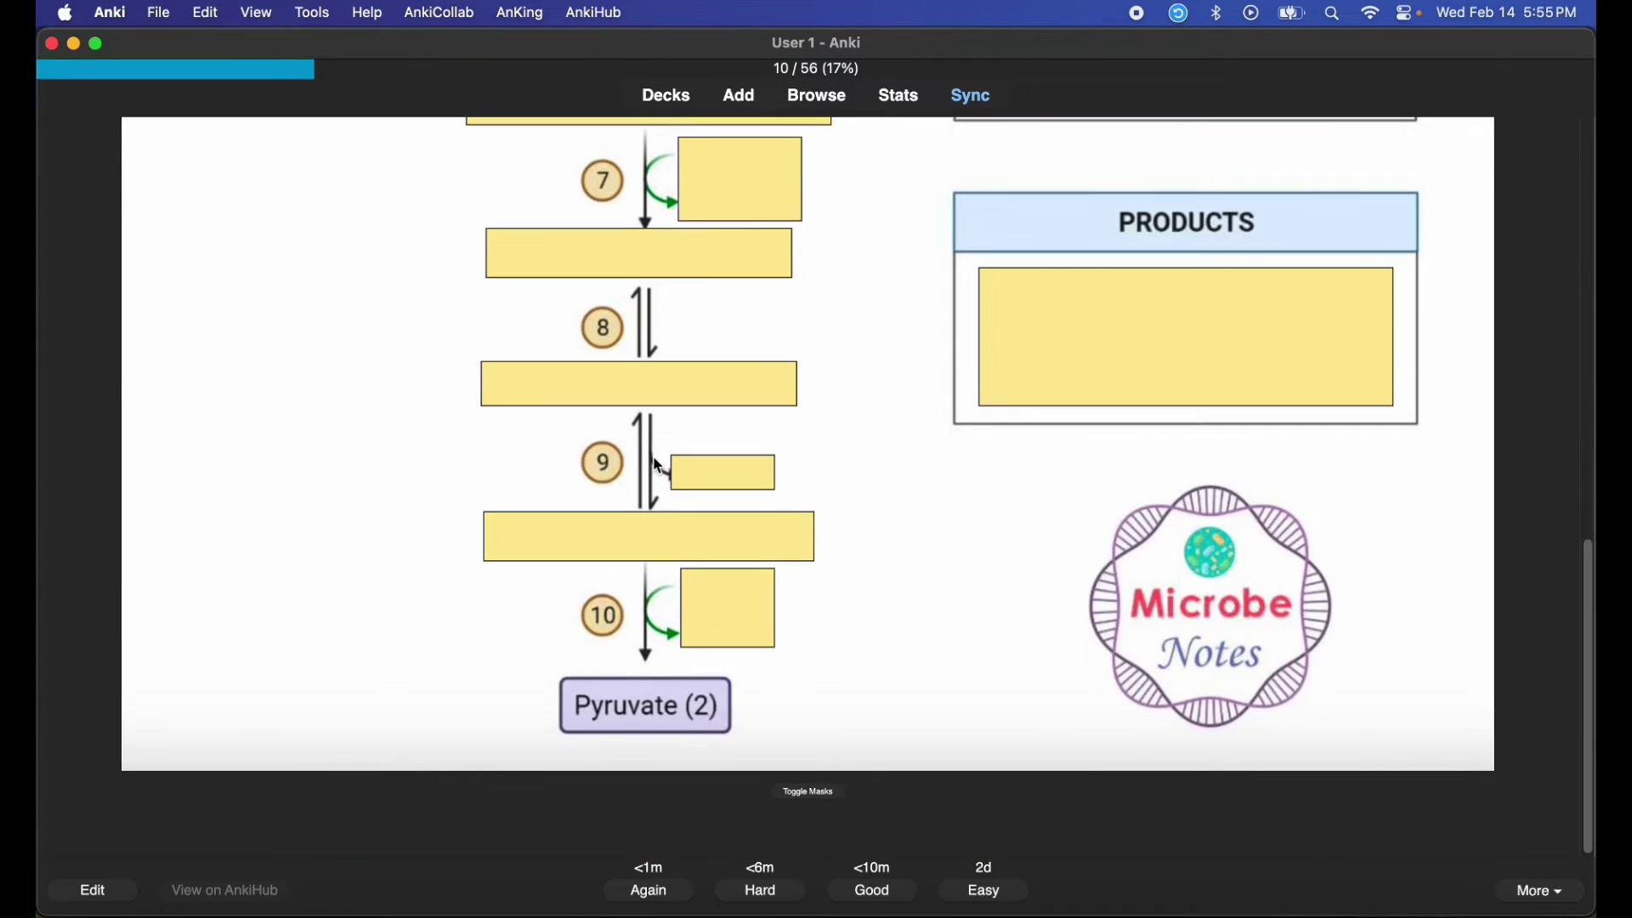
Rate the Pyruvate card and the cofactor cards beside the reaction arrows Good, and reveal the answer of the PRODUCTS card.
key("space")
key("space")
key("space")
key("space")
key("space")
key("space")
key("space")
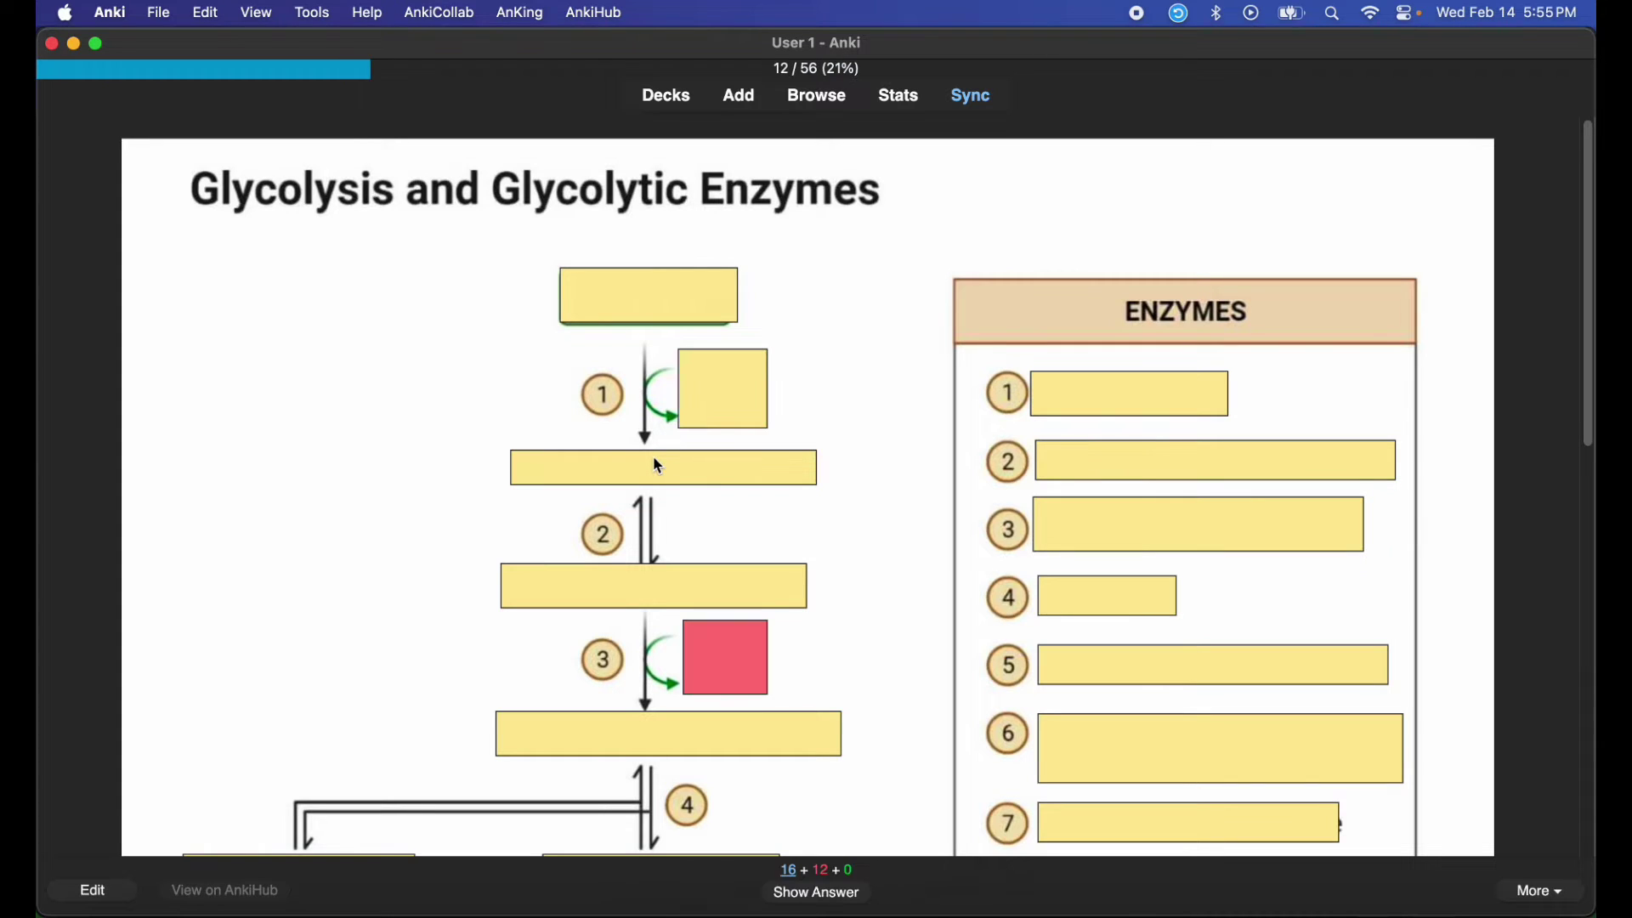
key("space")
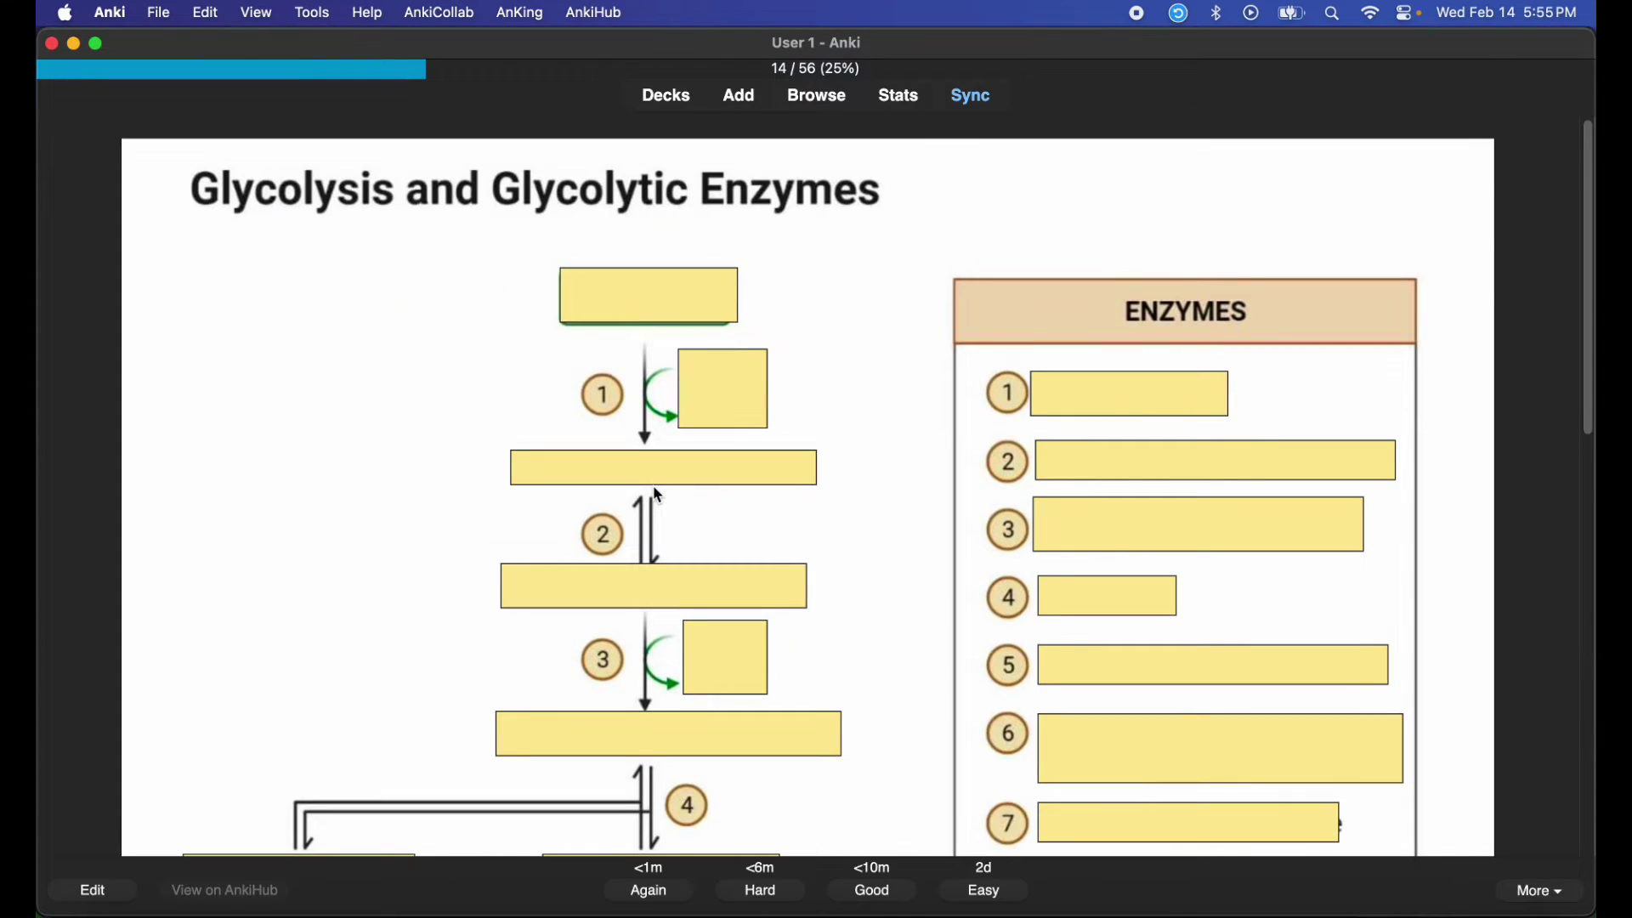
key("space")
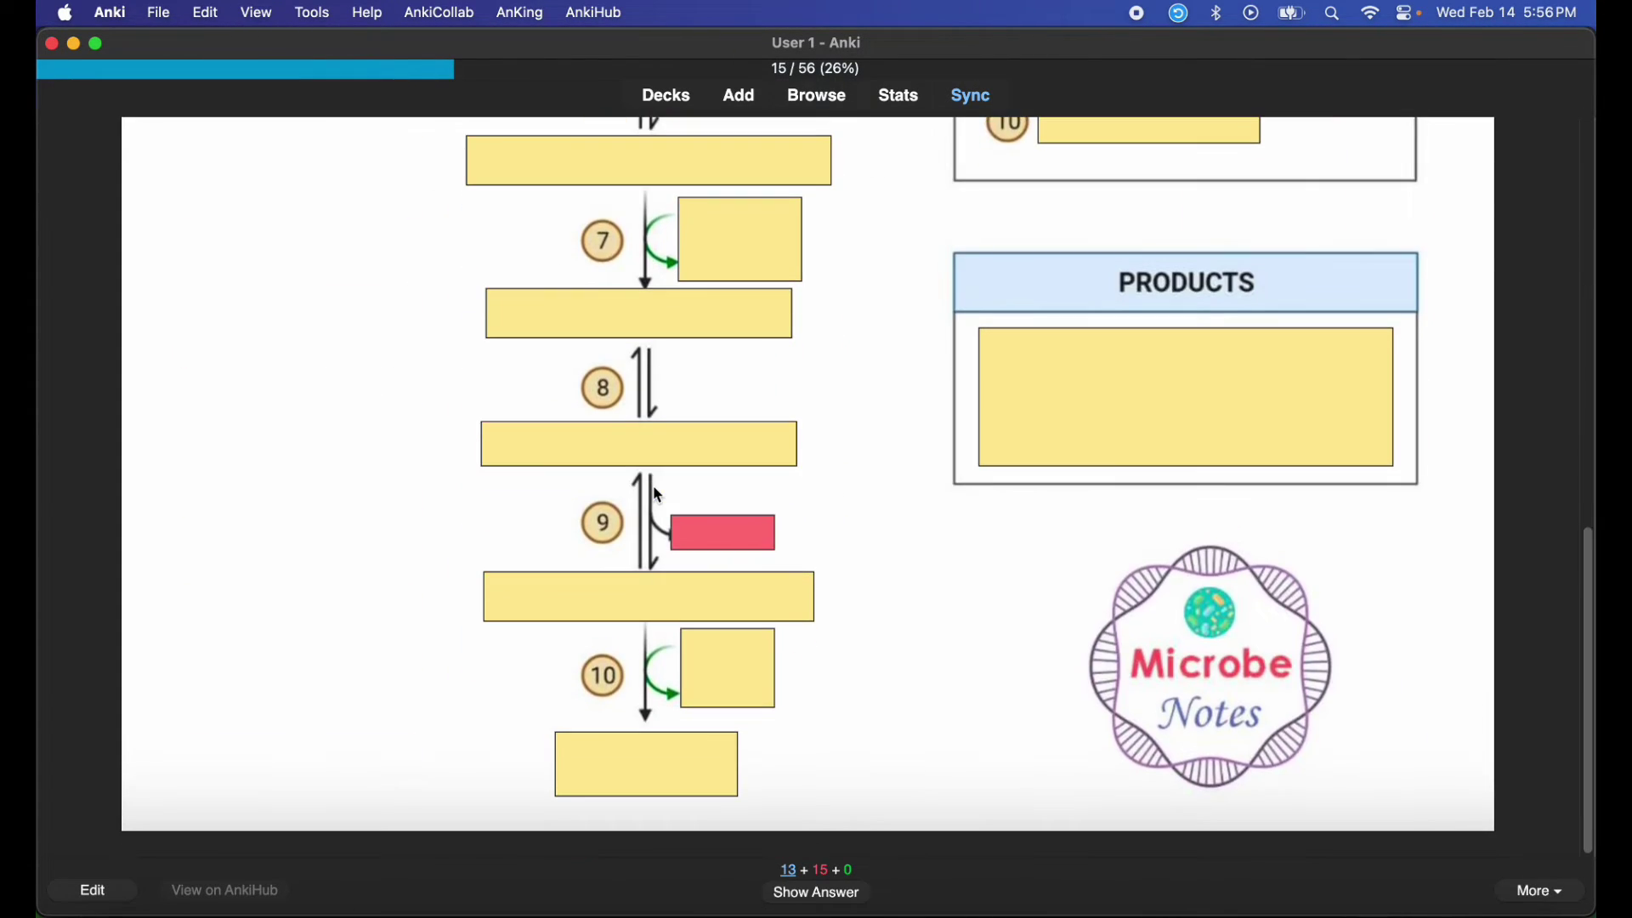
key("space")
key("space")
key("space")
key("space")
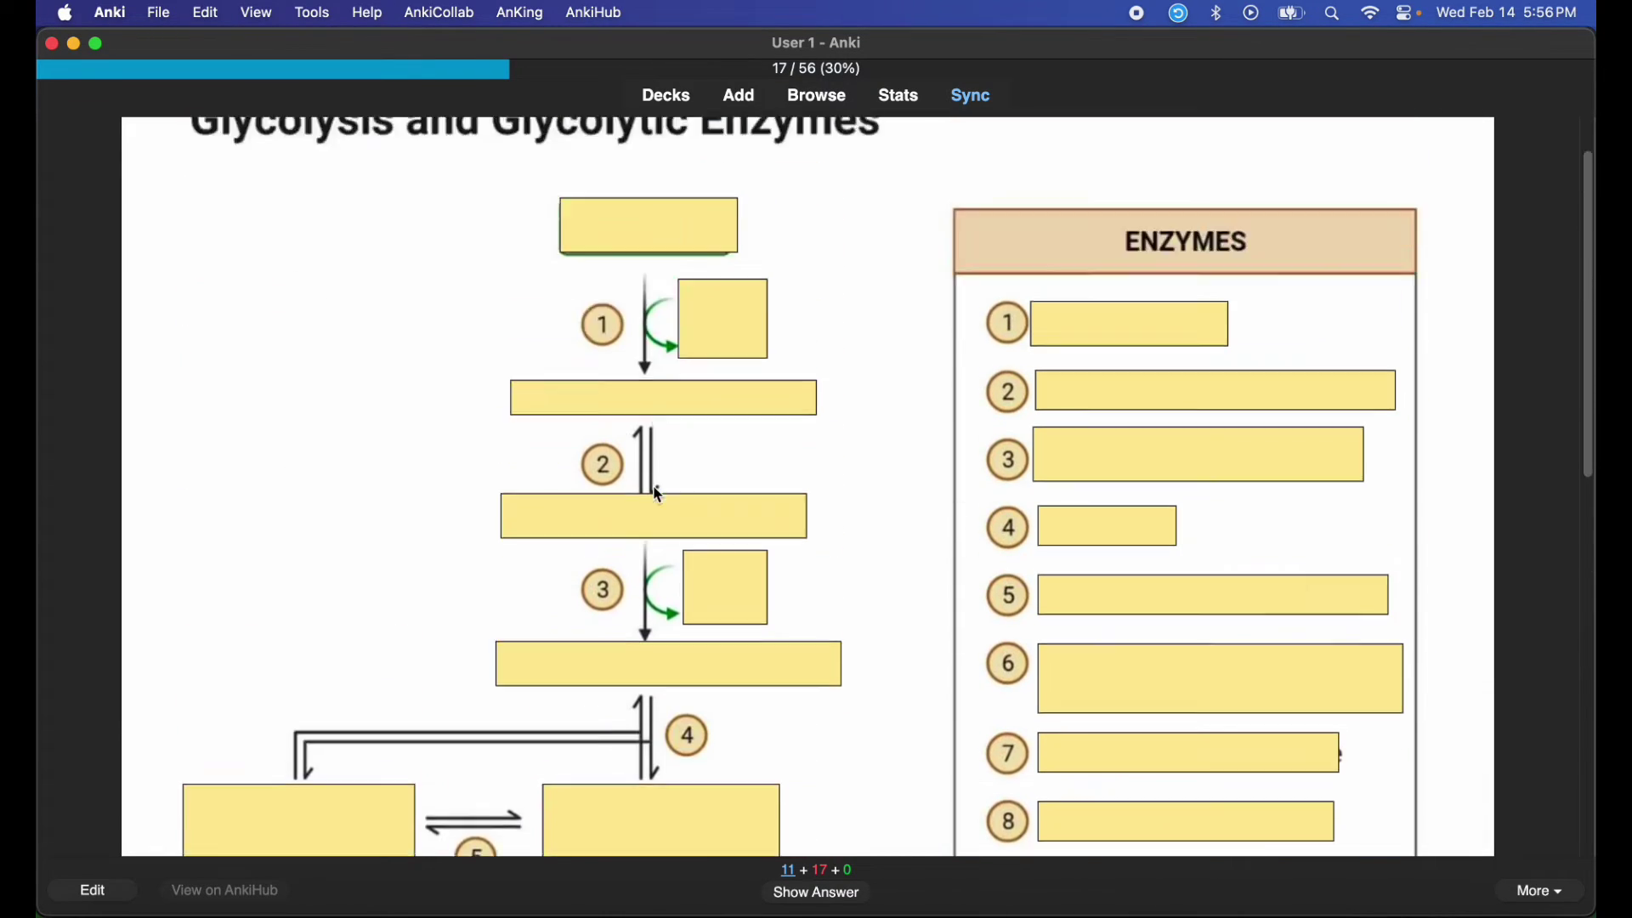
key("space")
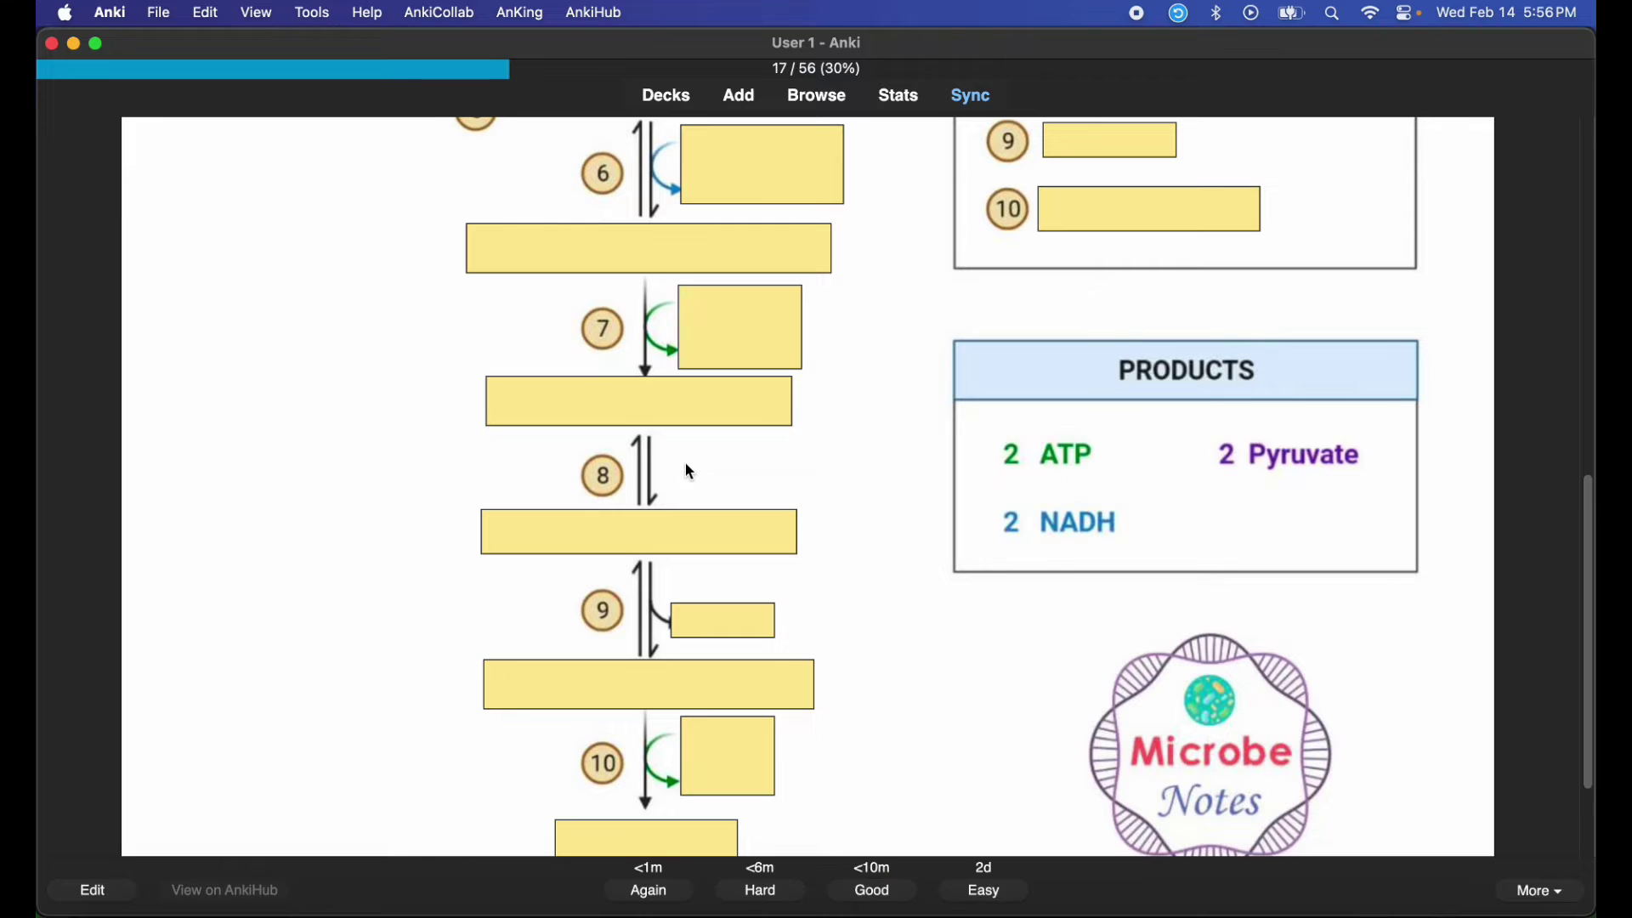
Rate the PRODUCTS card Good and go through the ten cards of the ENZYMES list, revealing each answer and rating it Good.
key("space")
key("space")
key("space")
key("space")
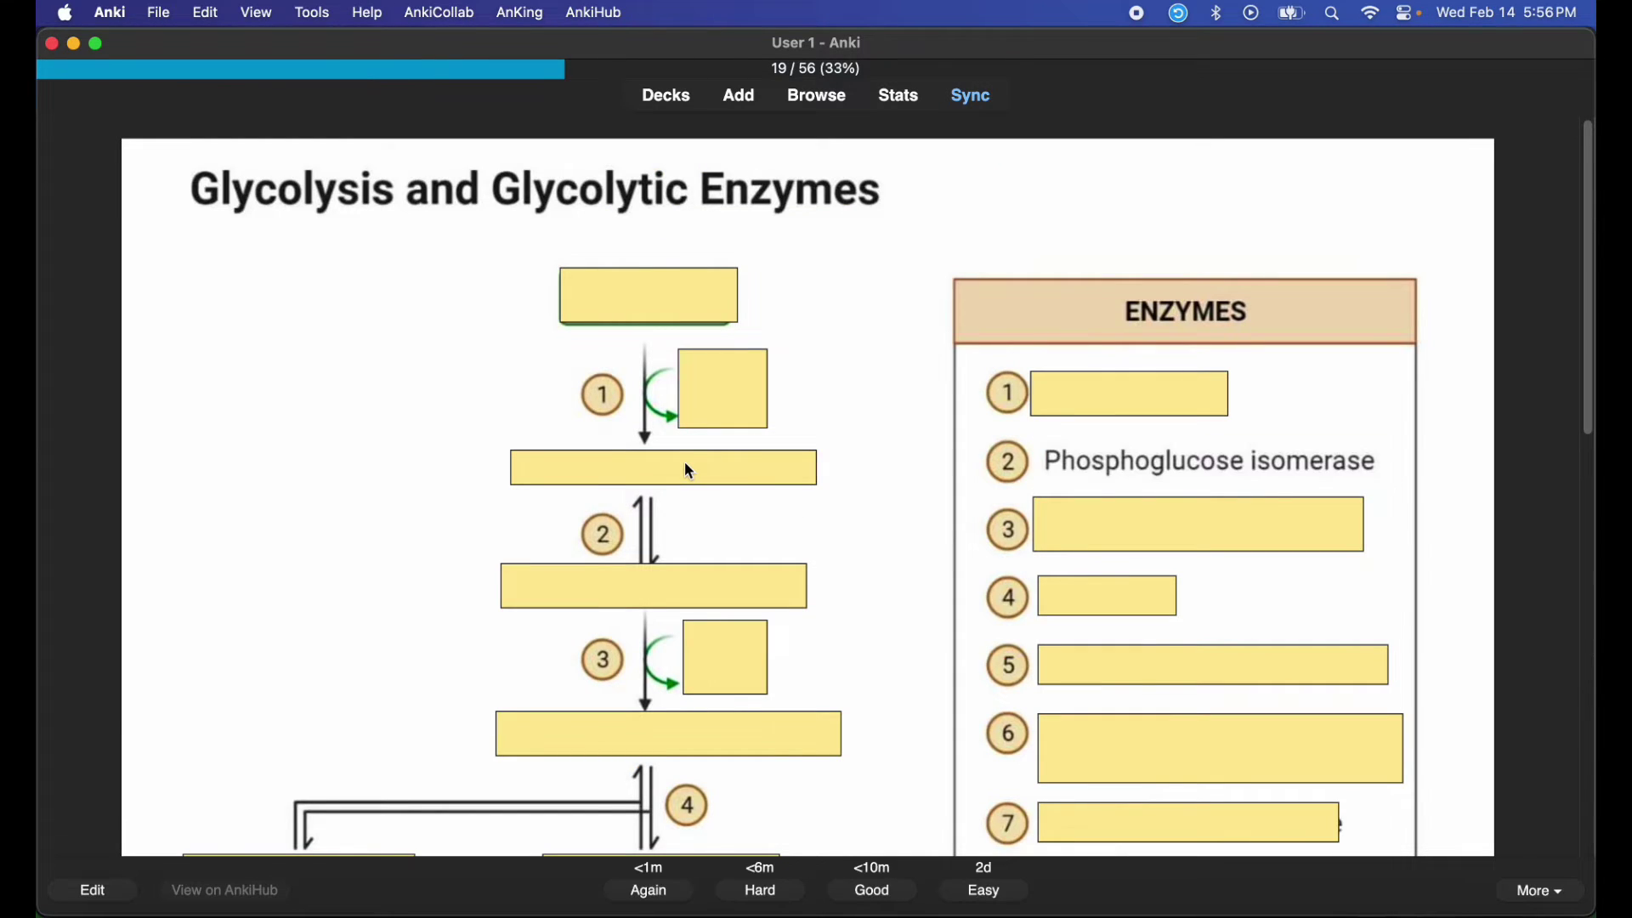
key("space")
key("space")
key("space")
key("space")
key("space")
key("space")
key("space")
key("space")
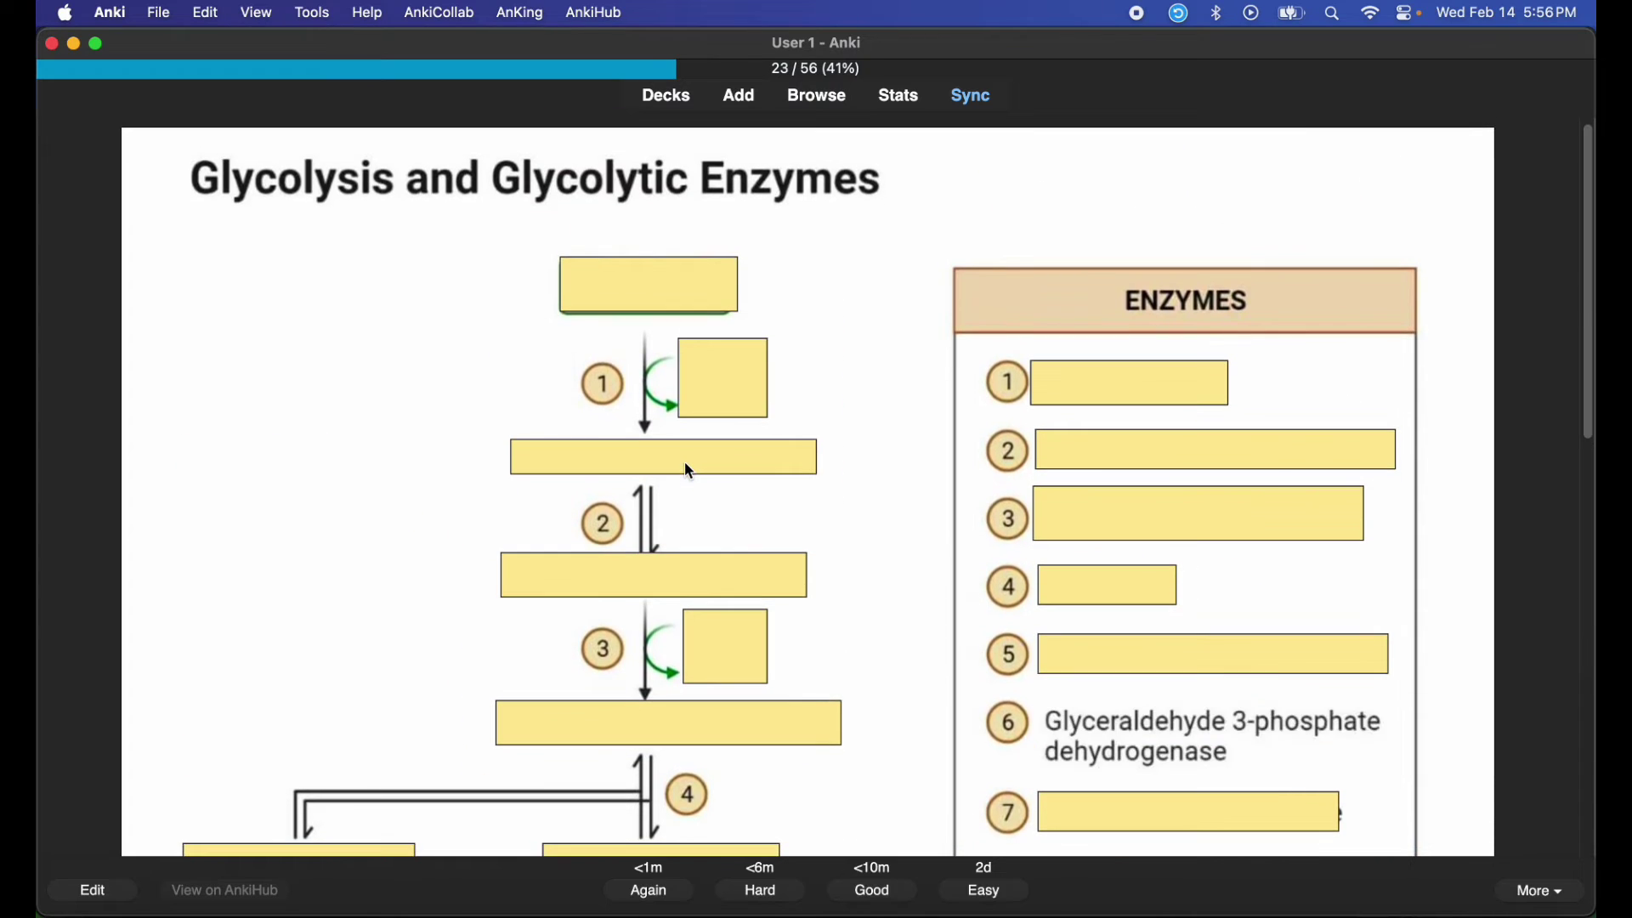
key("space")
key("space")
key("space")
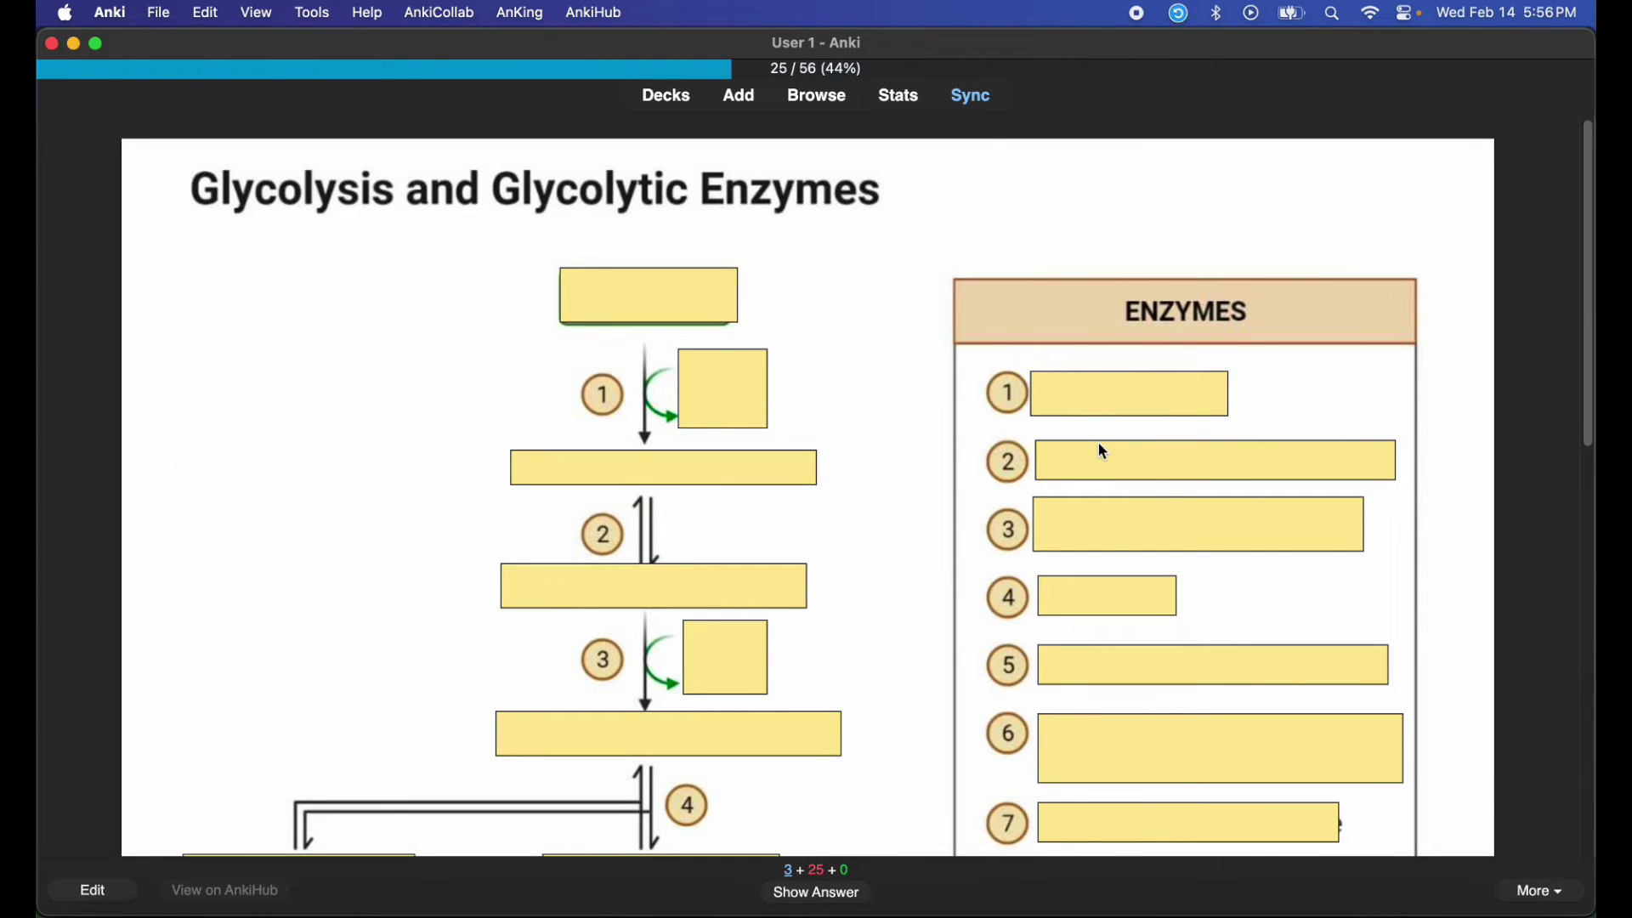
key("space")
key("space")
key("space")
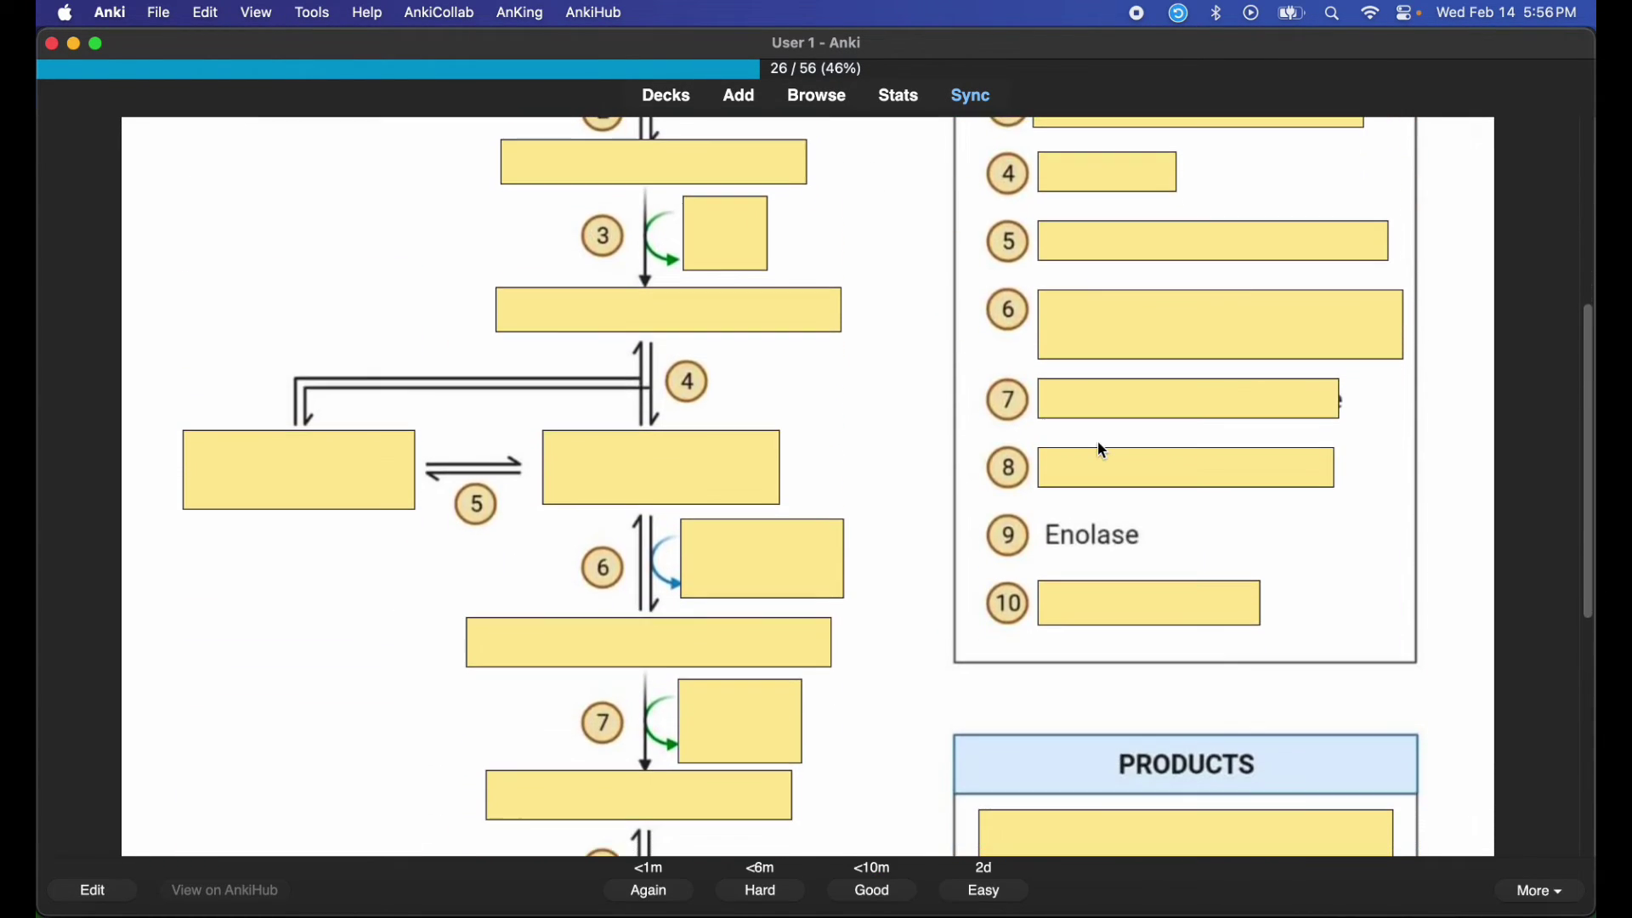
key("space")
key("space")
key("space")
key("space")
Review all cards of the deck a second time, revealing each answer and rating it Good until the deck is finished.
scroll(1074, 487, "up", 6)
scroll(1074, 487, "down", 15)
scroll(1074, 487, "up", 15)
key("space")
key("space")
key("space")
key("space")
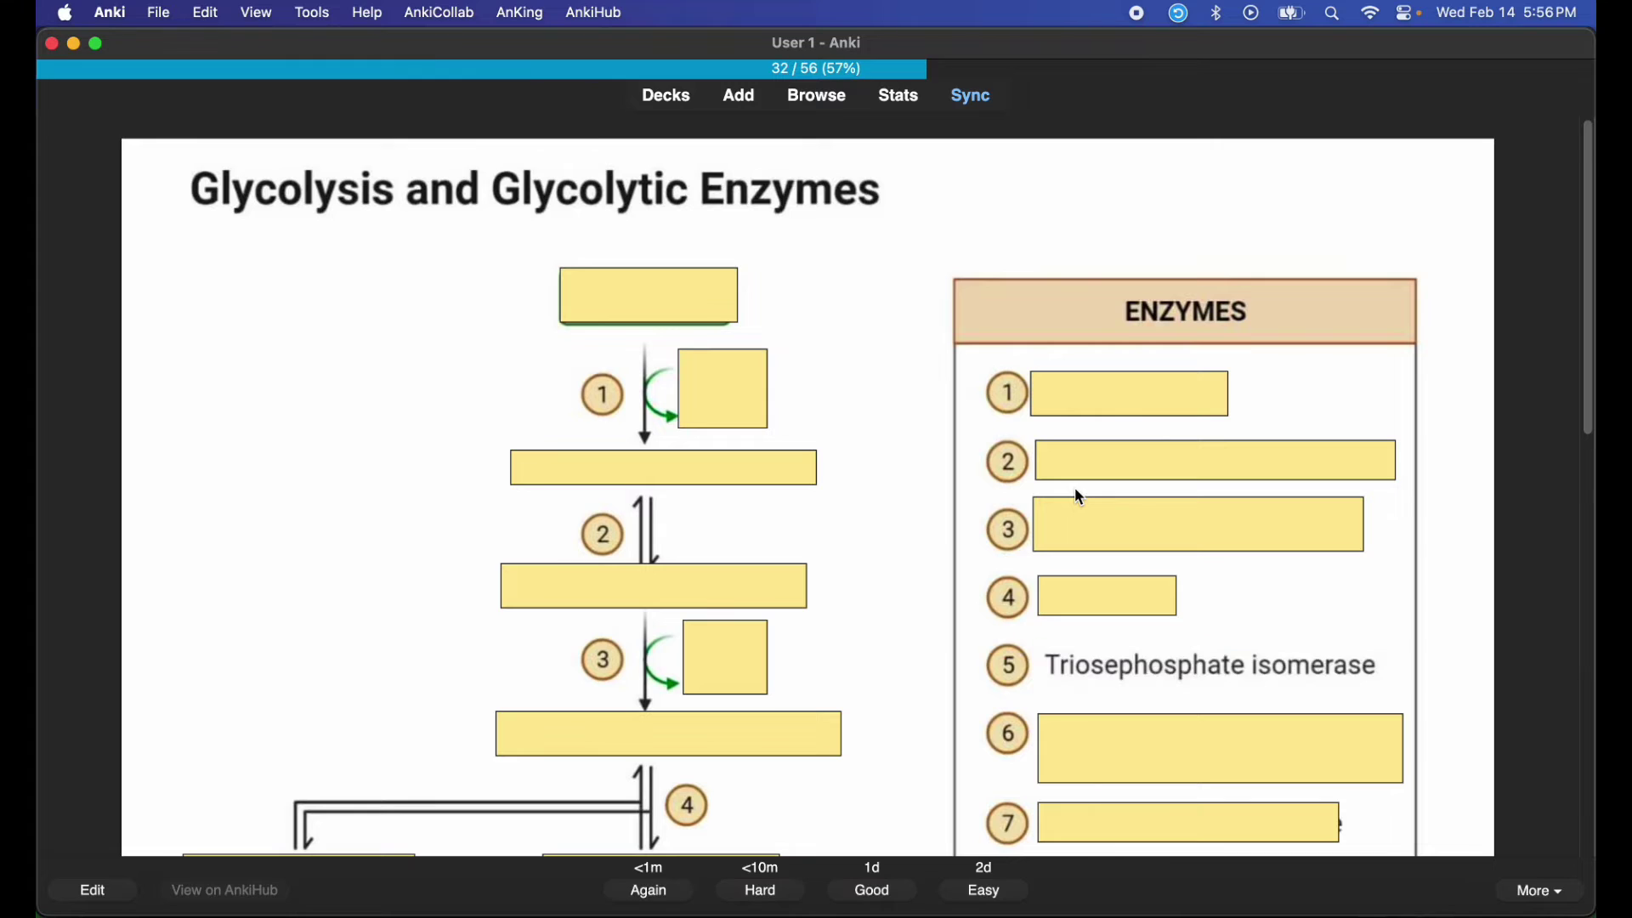
key("space")
key("space")
key("space")
key("space")
key("space")
key("space")
scroll(1074, 487, "down", 5)
key("space")
key("space")
key("space")
key("space")
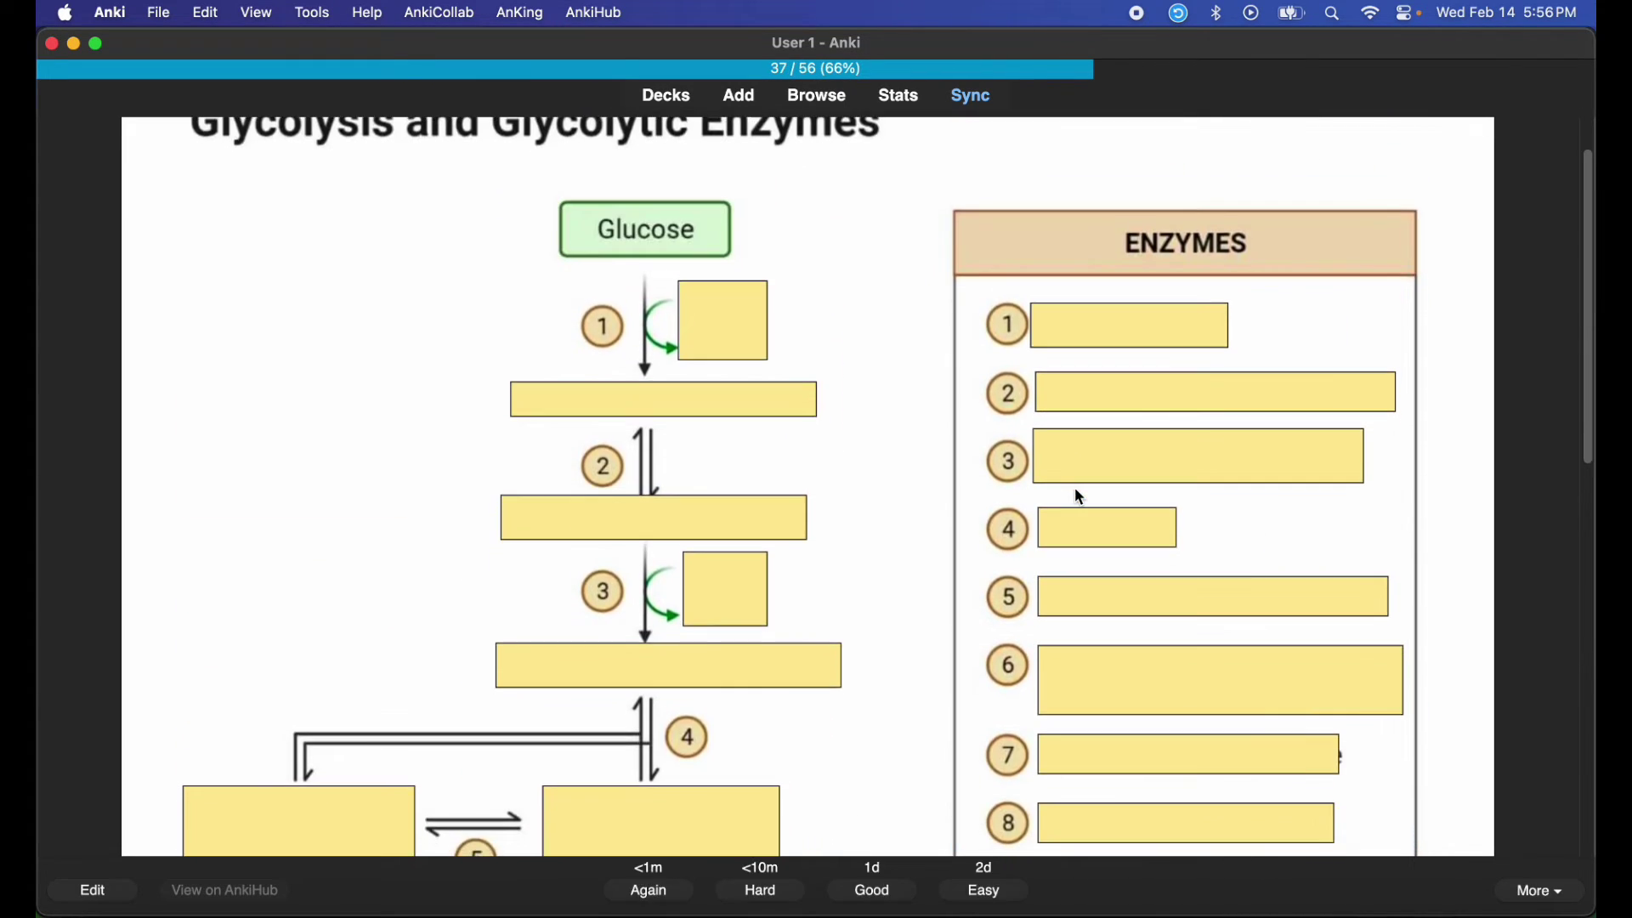
key("space")
key("space")
key("space")
key("space")
key("space")
key("space")
key("space")
key("space")
key("space")
key("space")
key("space")
key("space")
key("space")
key("space")
key("space")
key("space")
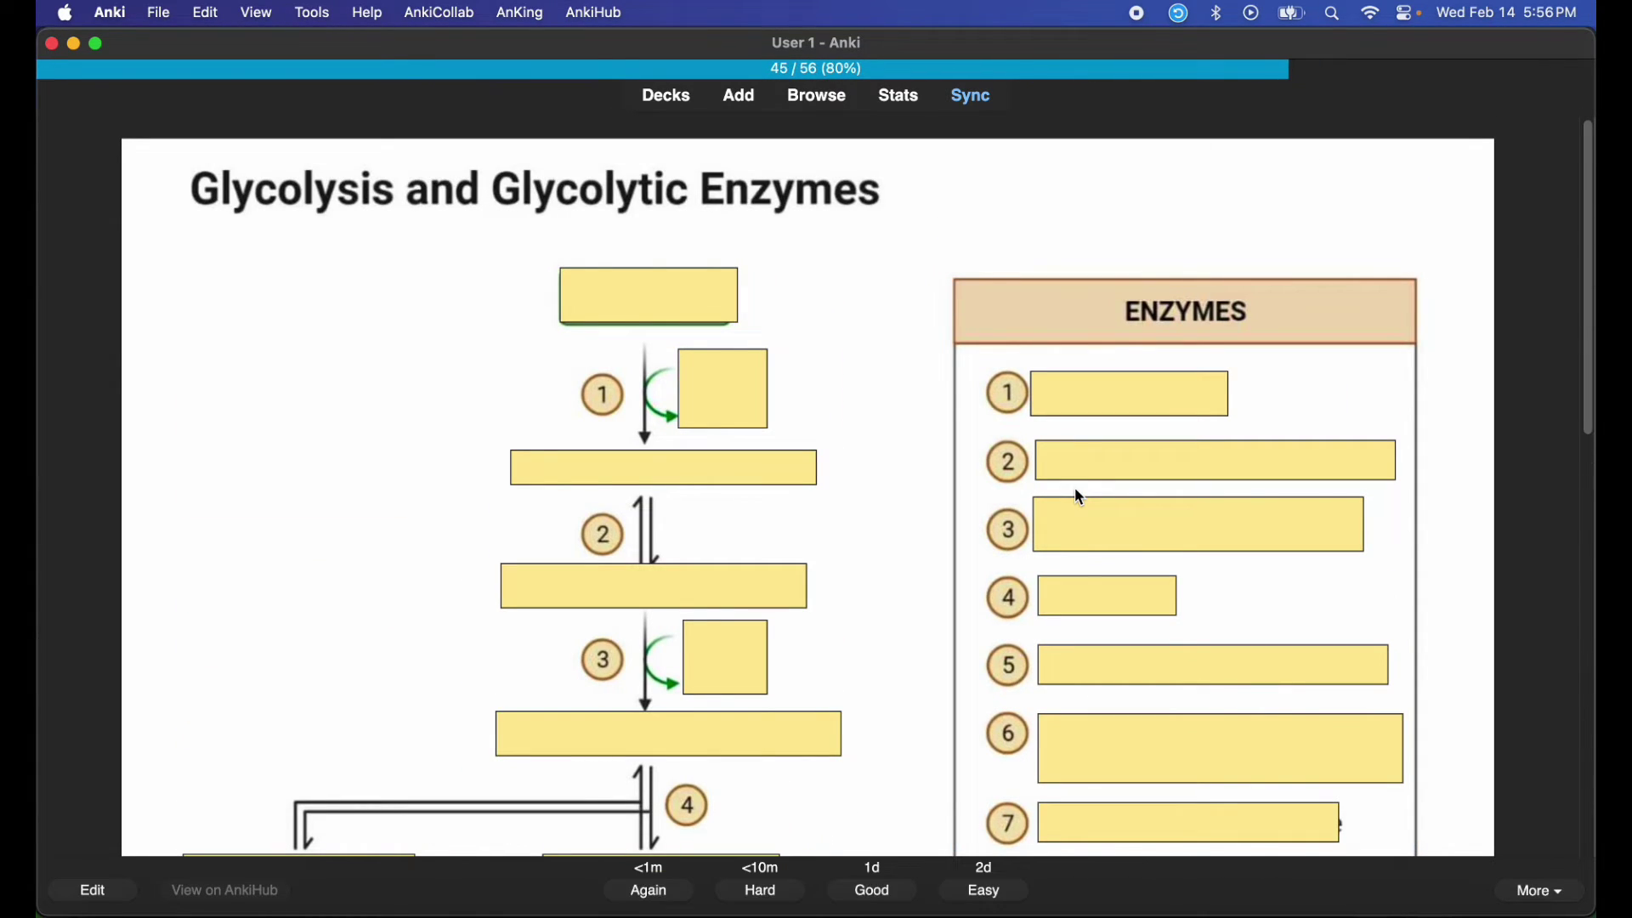
key("space")
key("space")
key("space")
key("space")
key("space")
key("space")
key("space")
key("space")
key("space")
key("space")
key("space")
key("space")
key("space")
key("space")
key("space")
key("space")
key("space")
key("space")
key("space")
key("space")
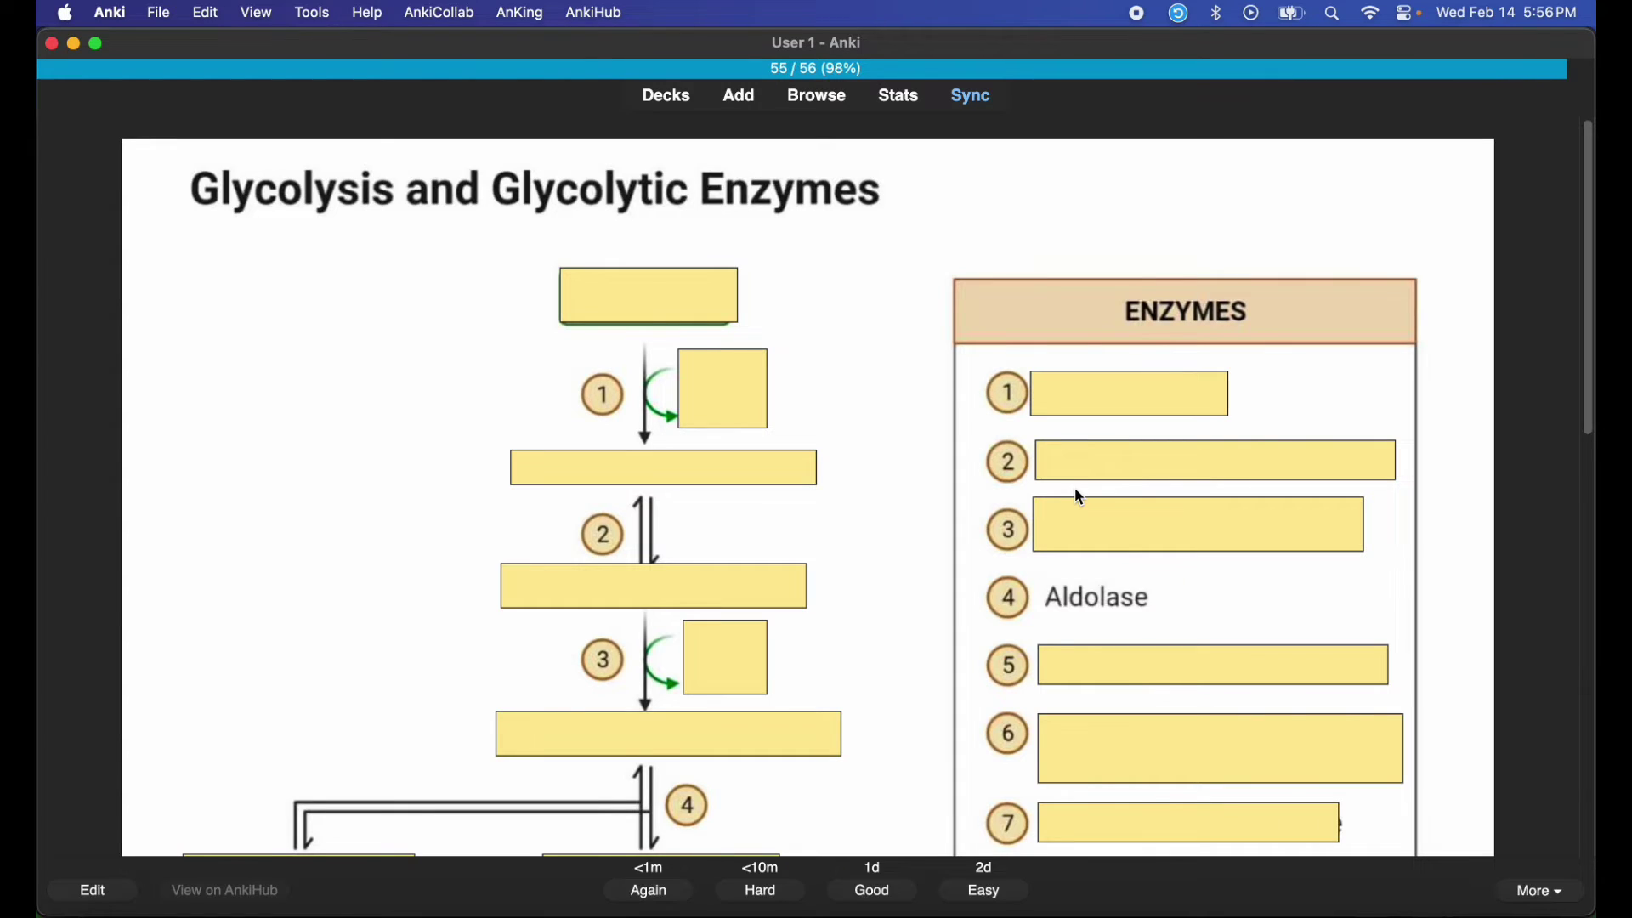
key("space")
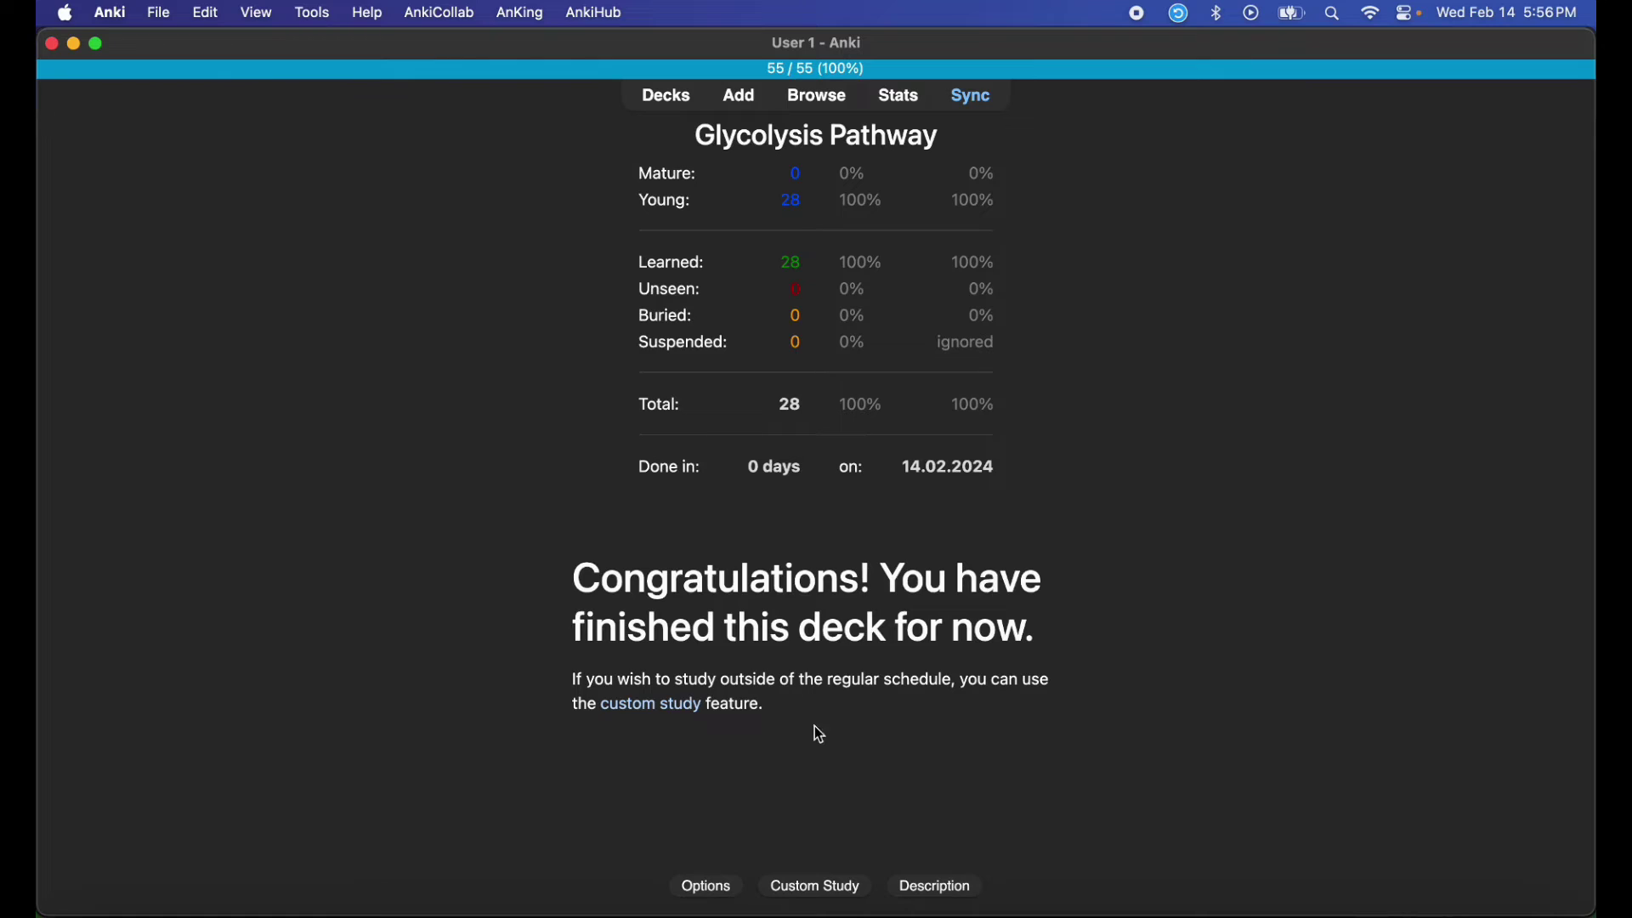
Create a custom study session by card state with 100 cards, all cards in random order without rescheduling, and no tag restrictions.
left_click(821, 888)
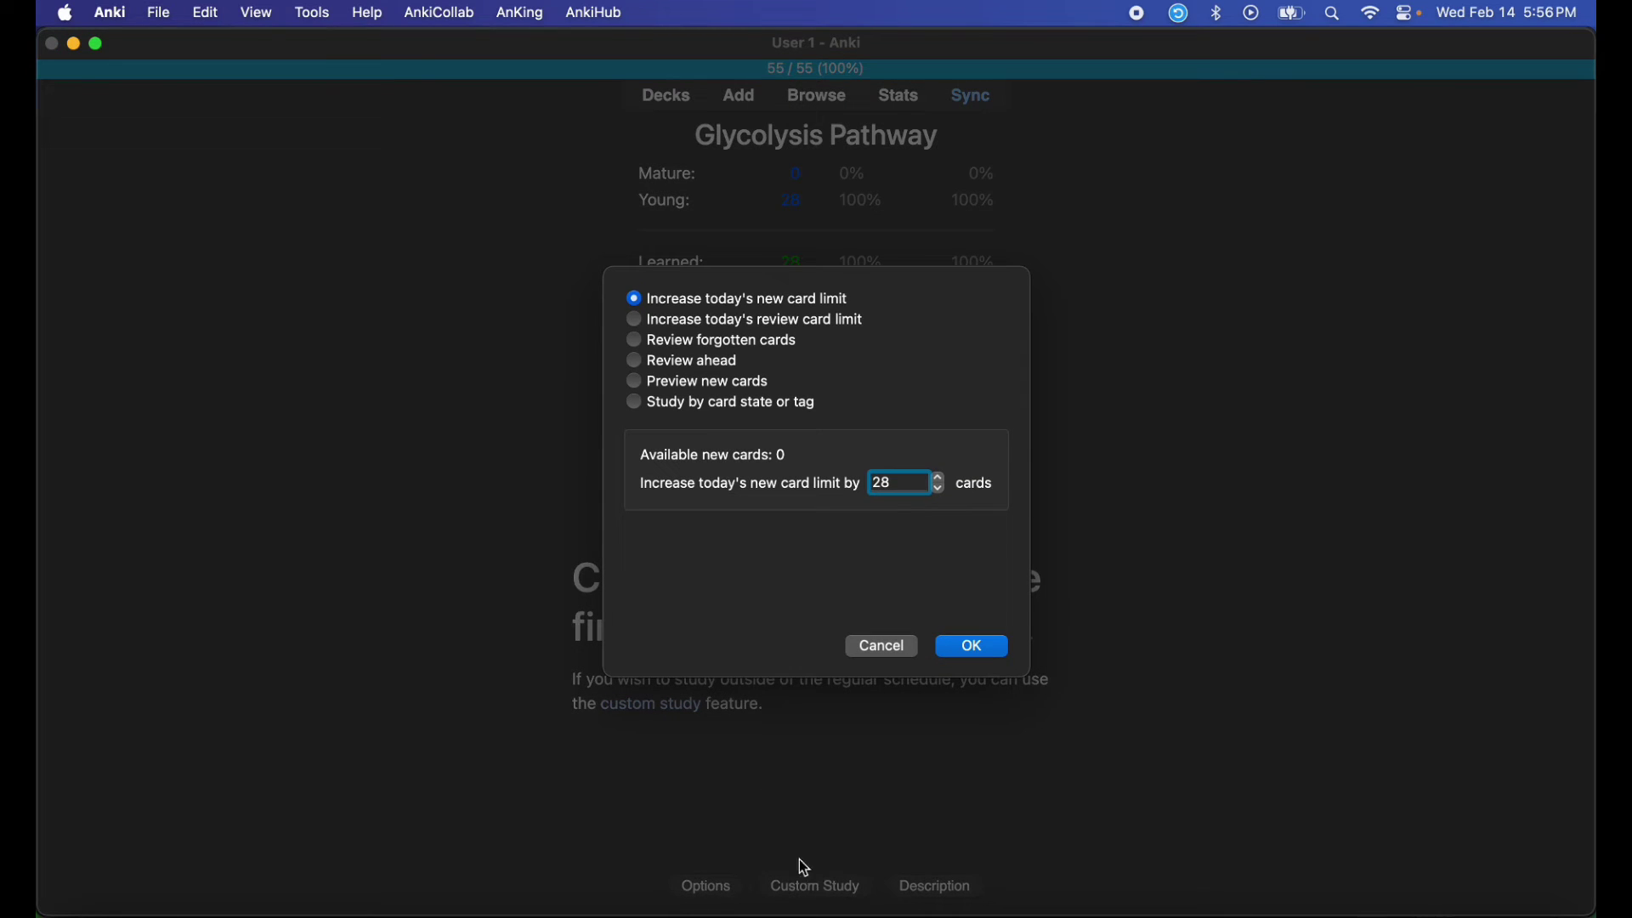
left_click(716, 409)
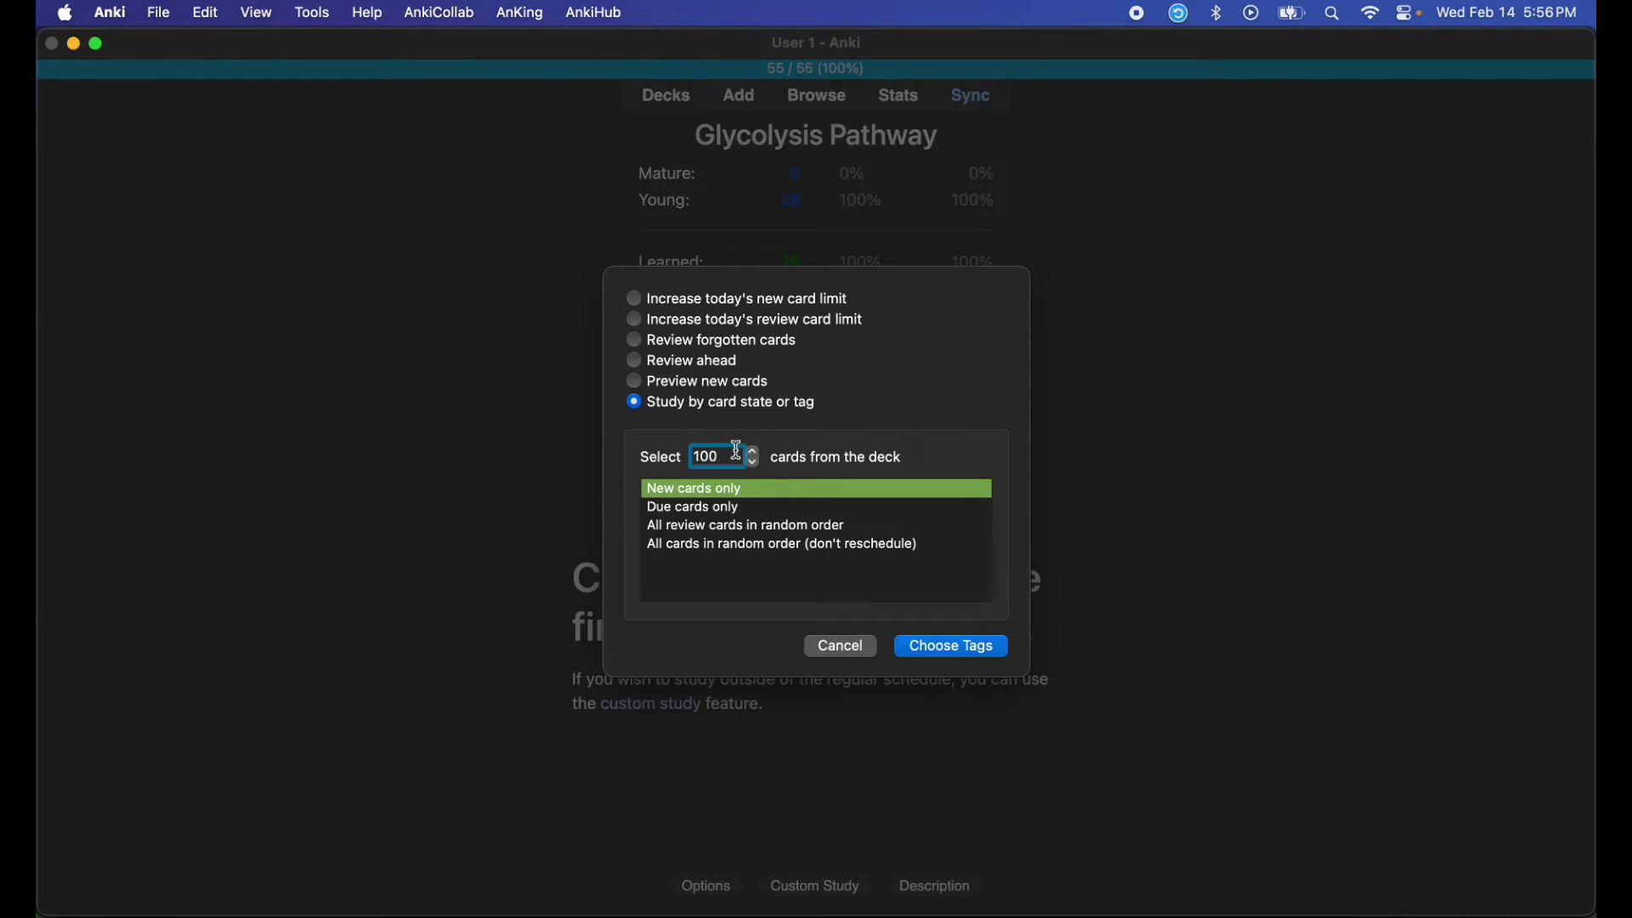
left_click(729, 545)
left_click(952, 649)
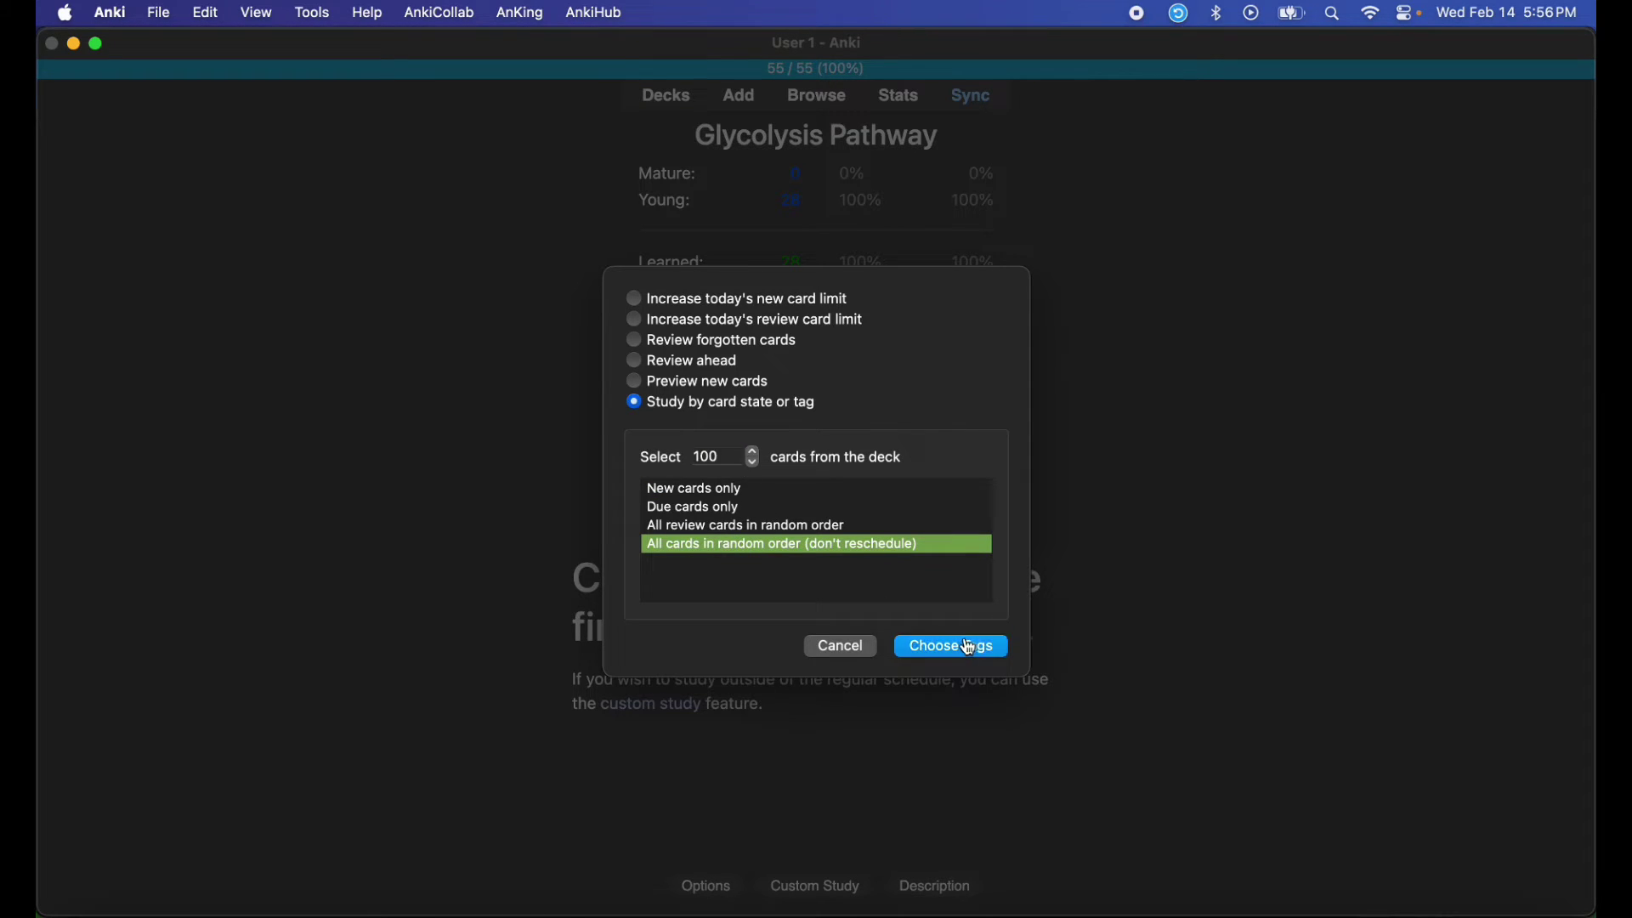
left_click(865, 655)
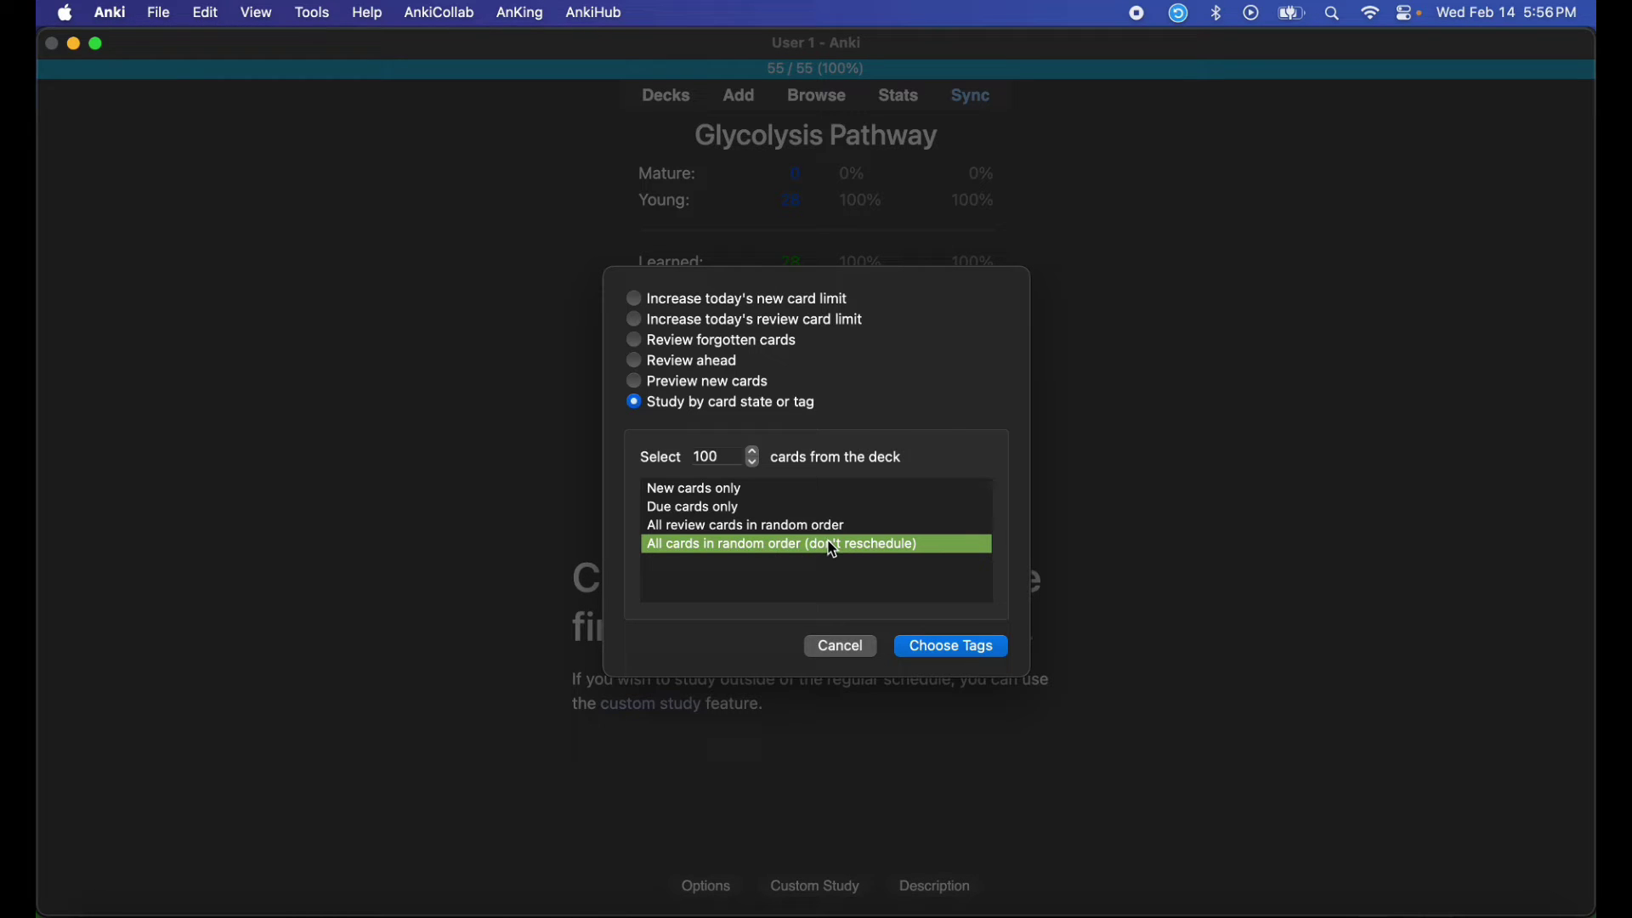
left_click(973, 653)
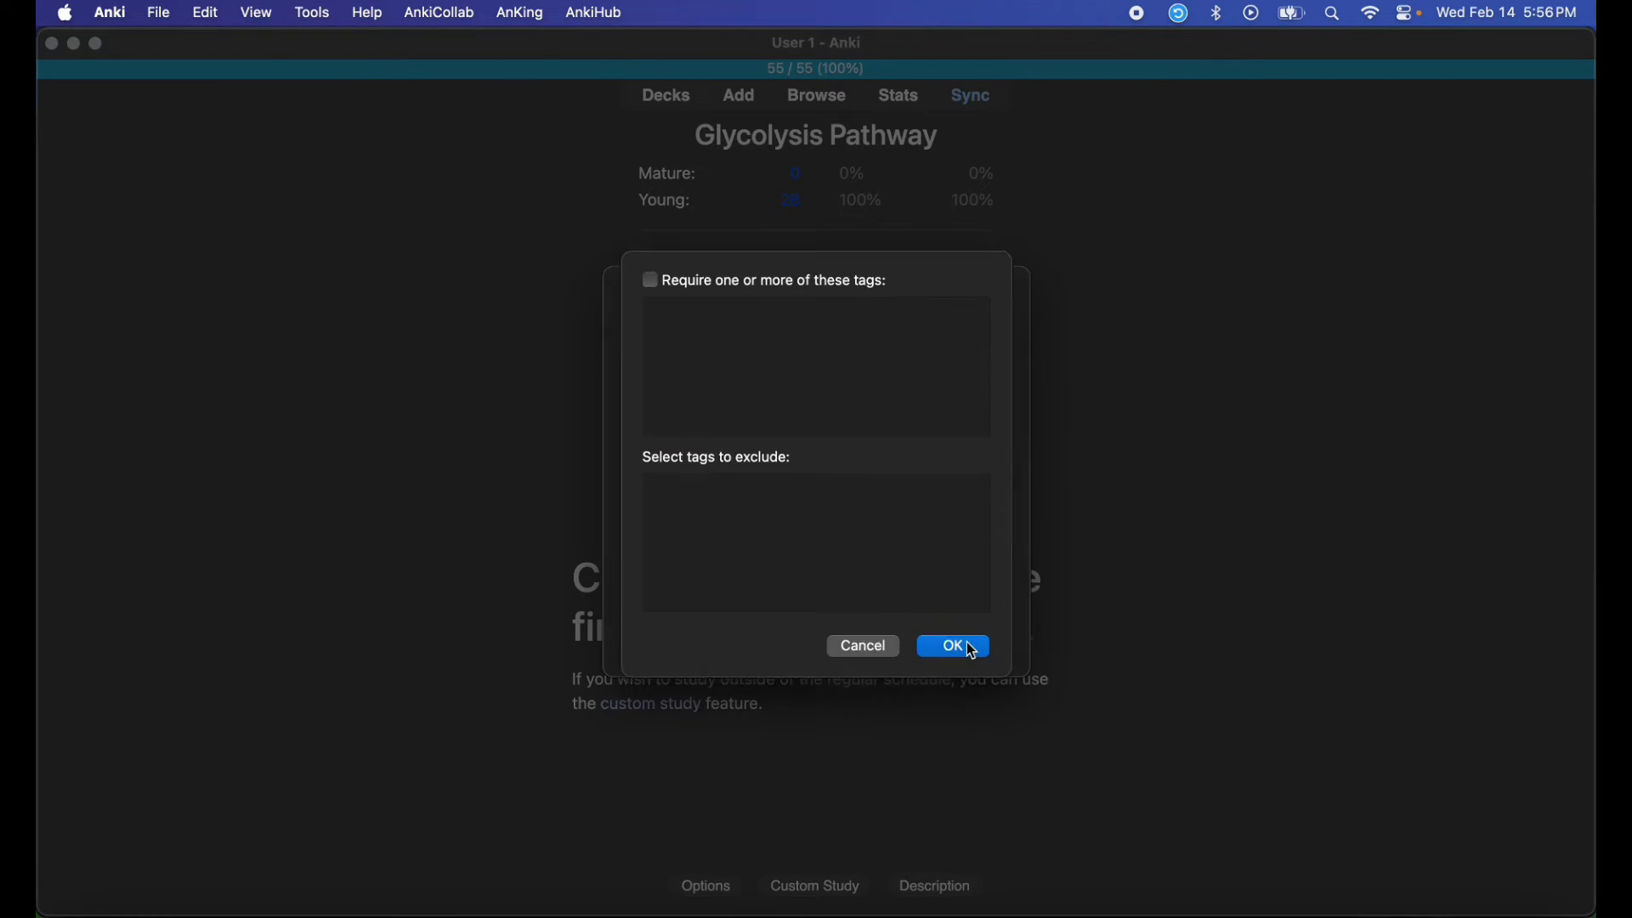
left_click(969, 656)
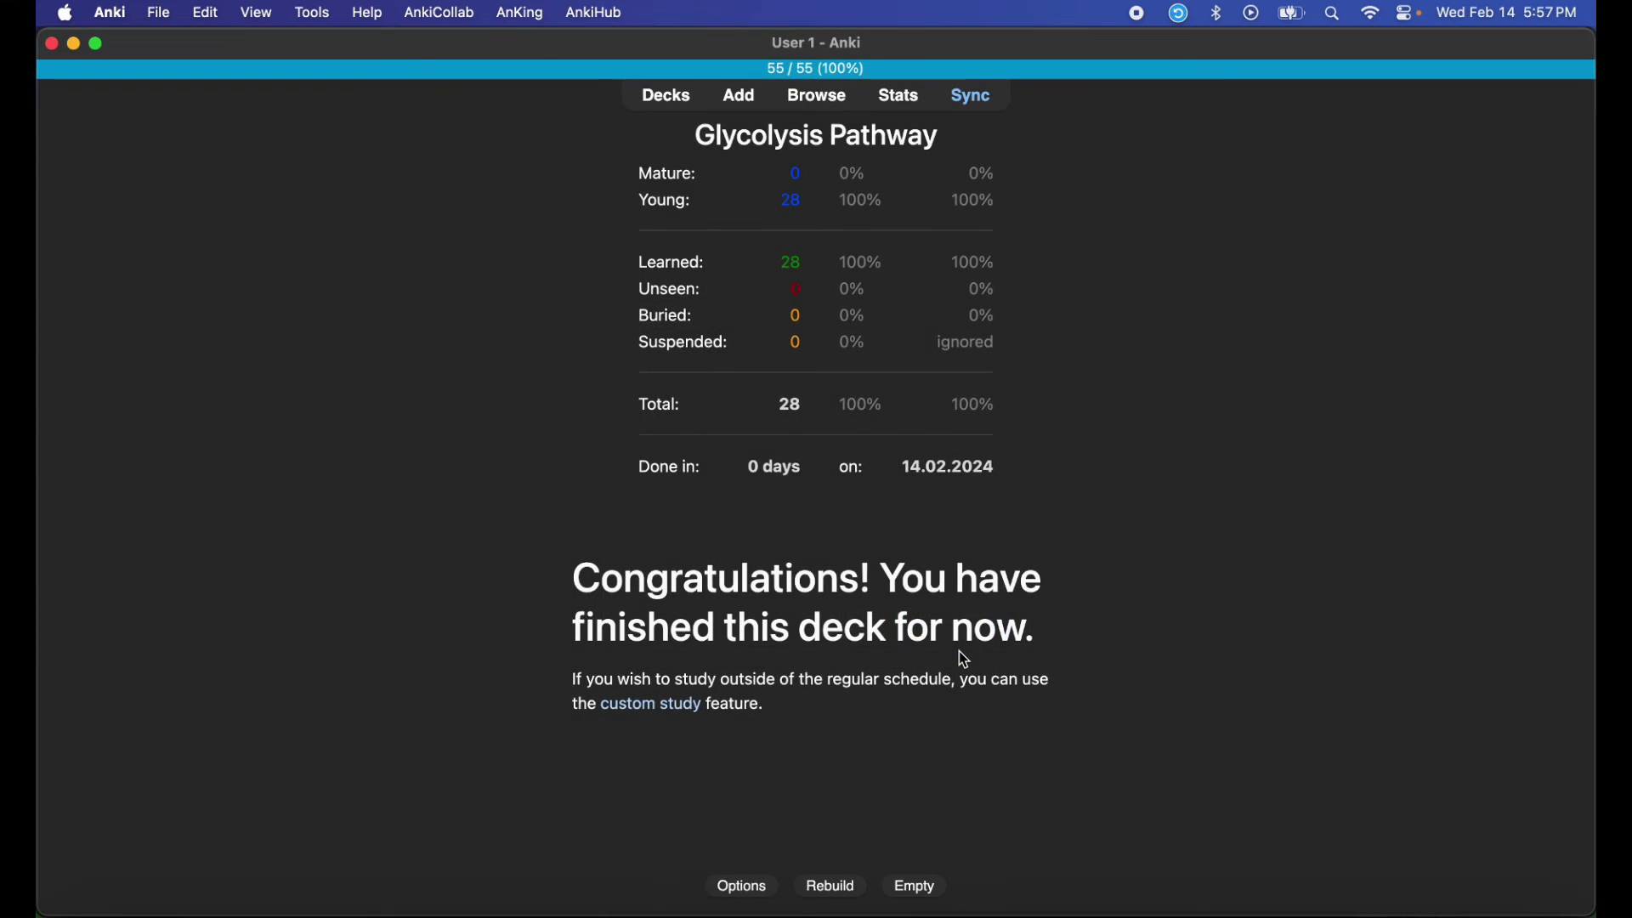
Start the custom study session and reveal the answer of its first card.
key("s")
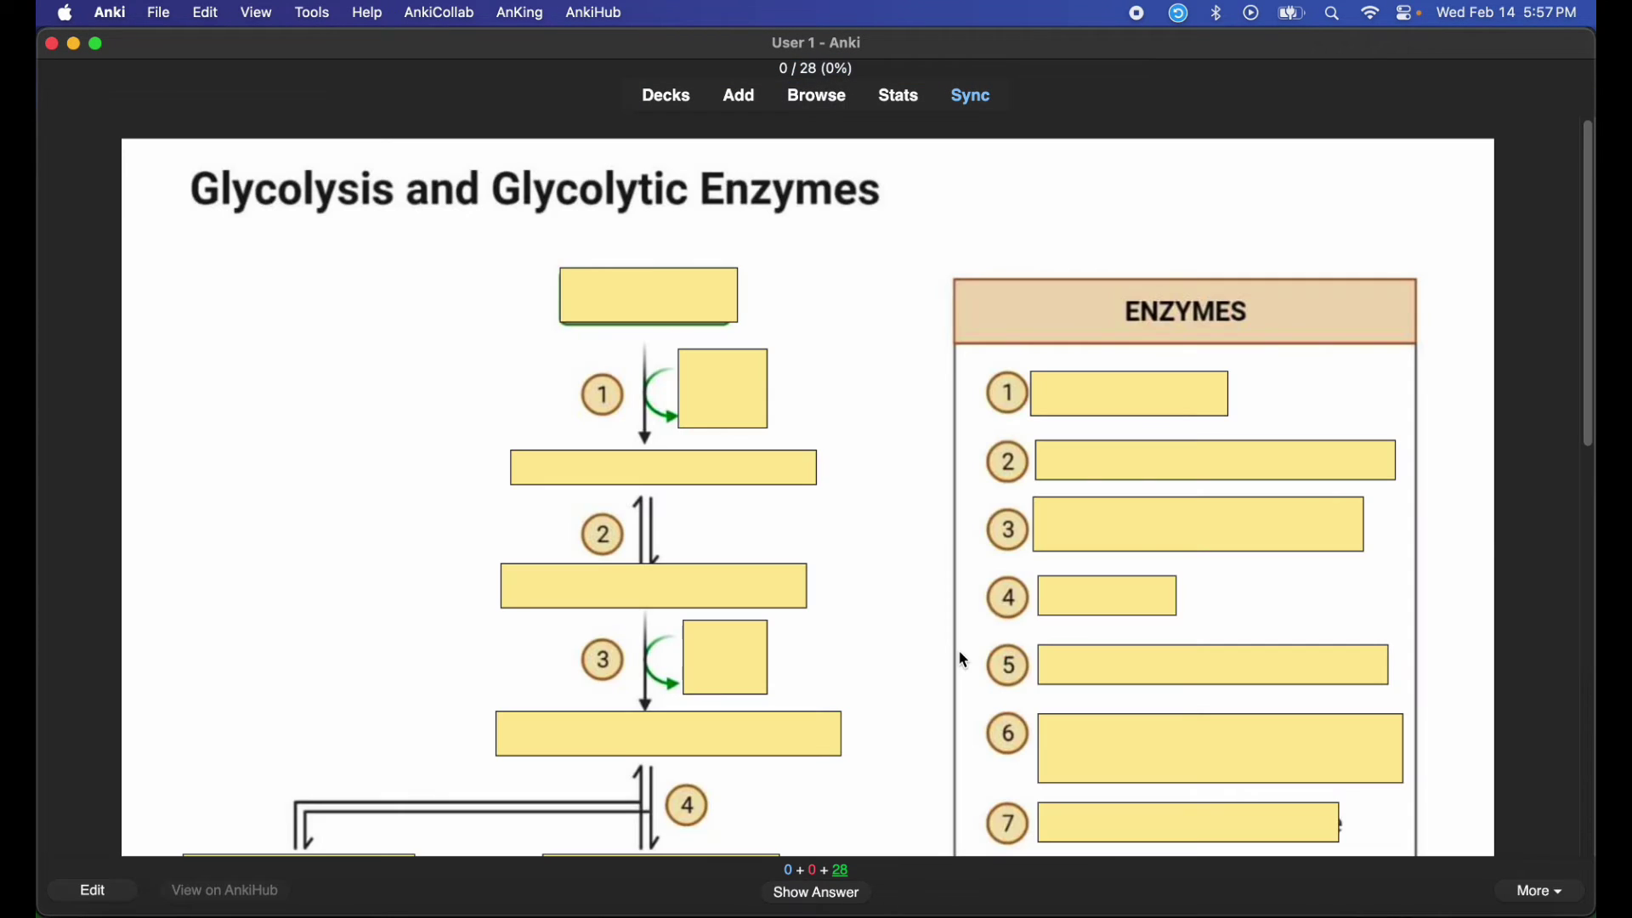
scroll(957, 649, "down", 10)
key("space")
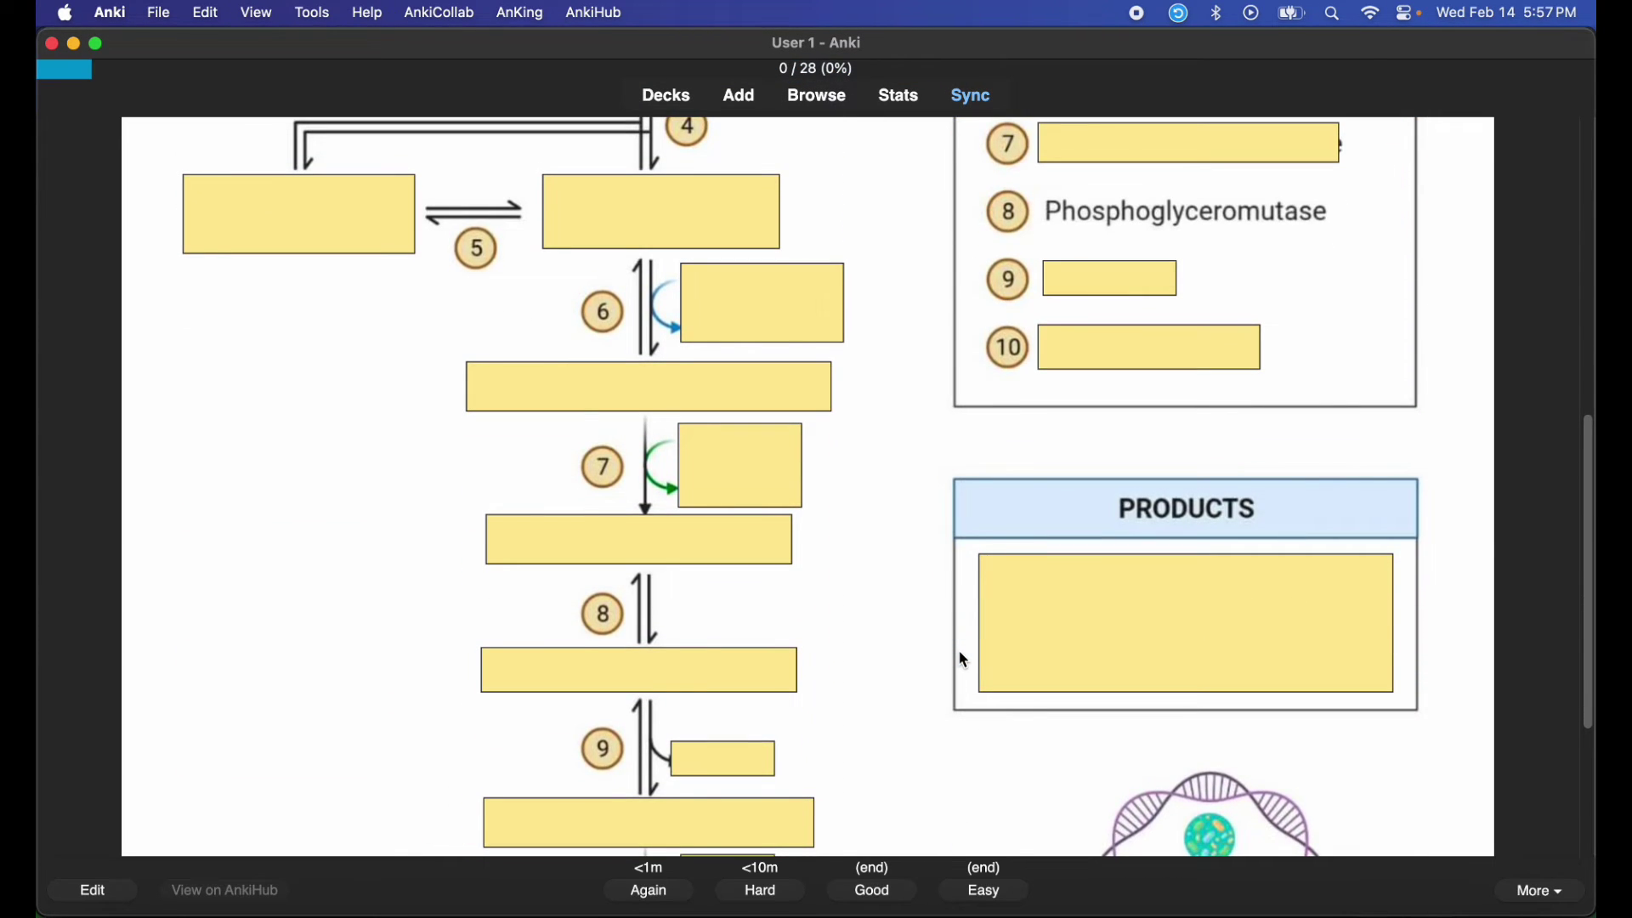
Review all cards of the custom study session, revealing each answer and rating it Good until the session is finished.
key("space")
scroll(957, 649, "down", 5)
key("space")
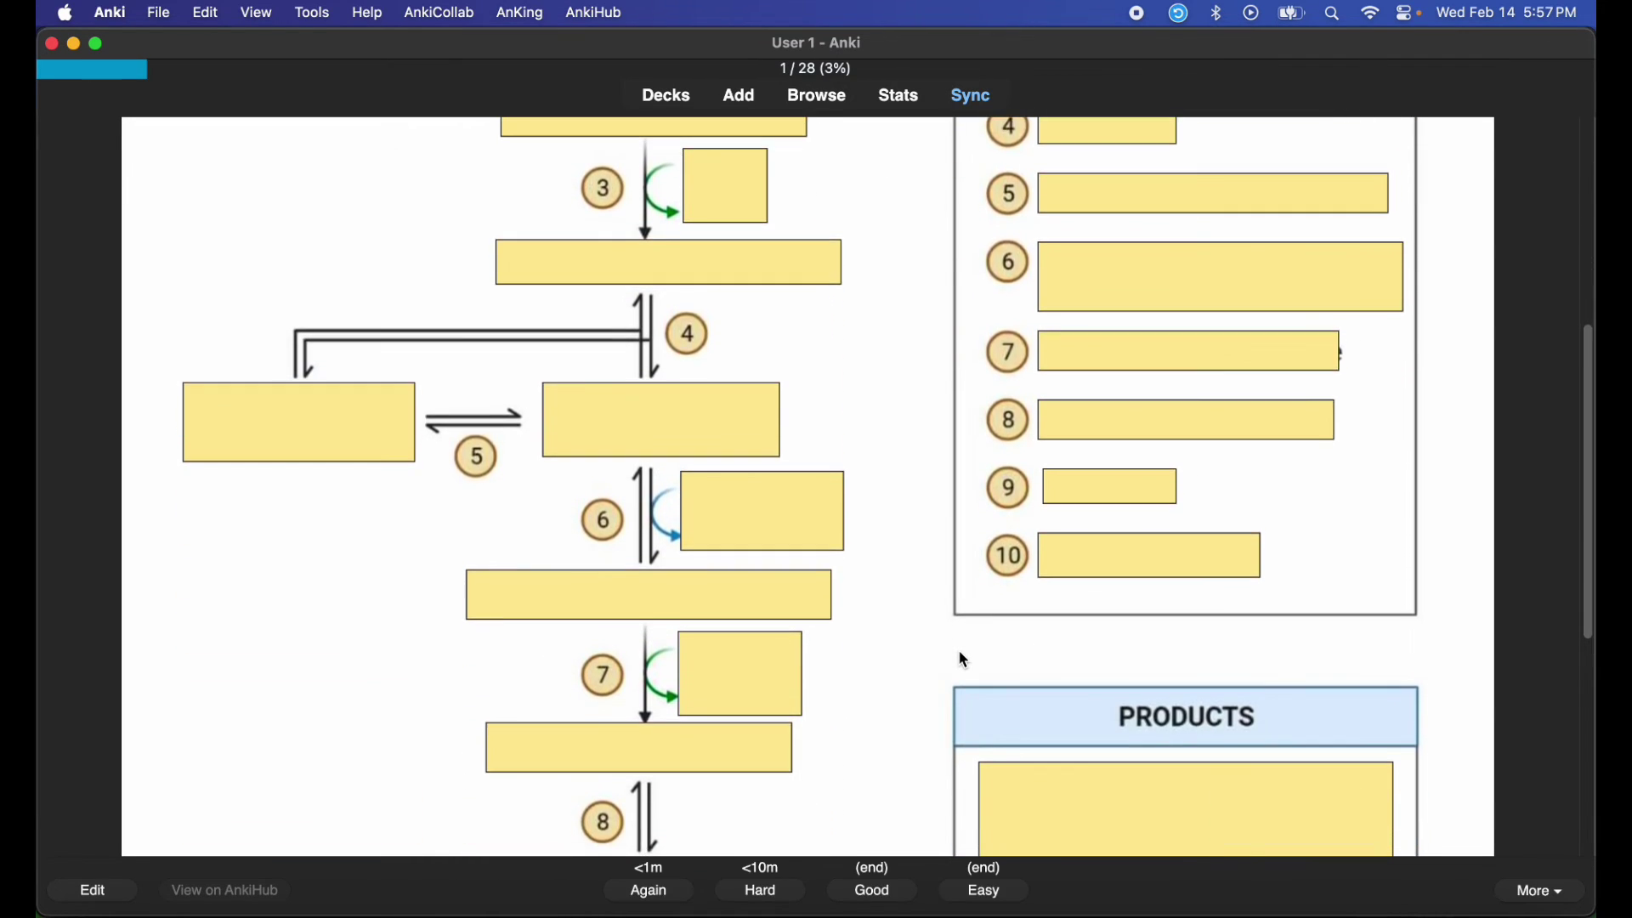
key("space")
key("space")
key("space")
key("space")
key("space")
key("space")
key("space")
key("space")
key("space")
key("space")
key("space")
key("space")
key("space")
key("space")
key("space")
key("space")
key("space")
key("space")
key("space")
key("space")
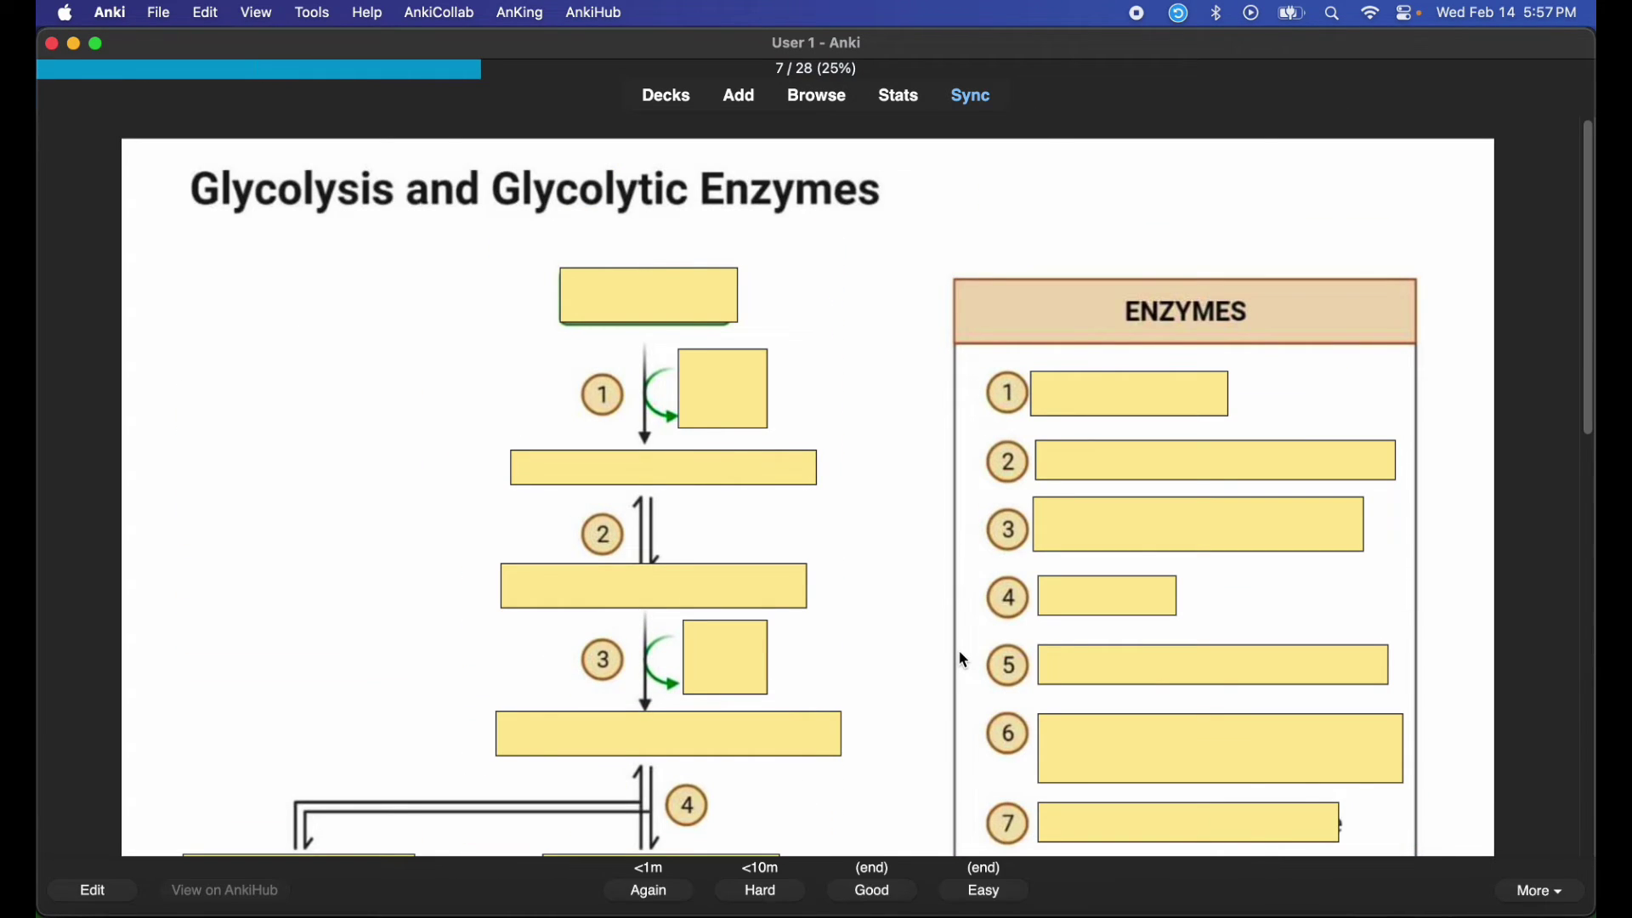
key("space")
key("space")
key("space")
key("space")
key("space")
key("space")
key("space")
key("space")
key("space")
key("space")
key("space")
key("space")
key("space")
key("space")
key("space")
key("space")
key("space")
key("space")
key("space")
key("space")
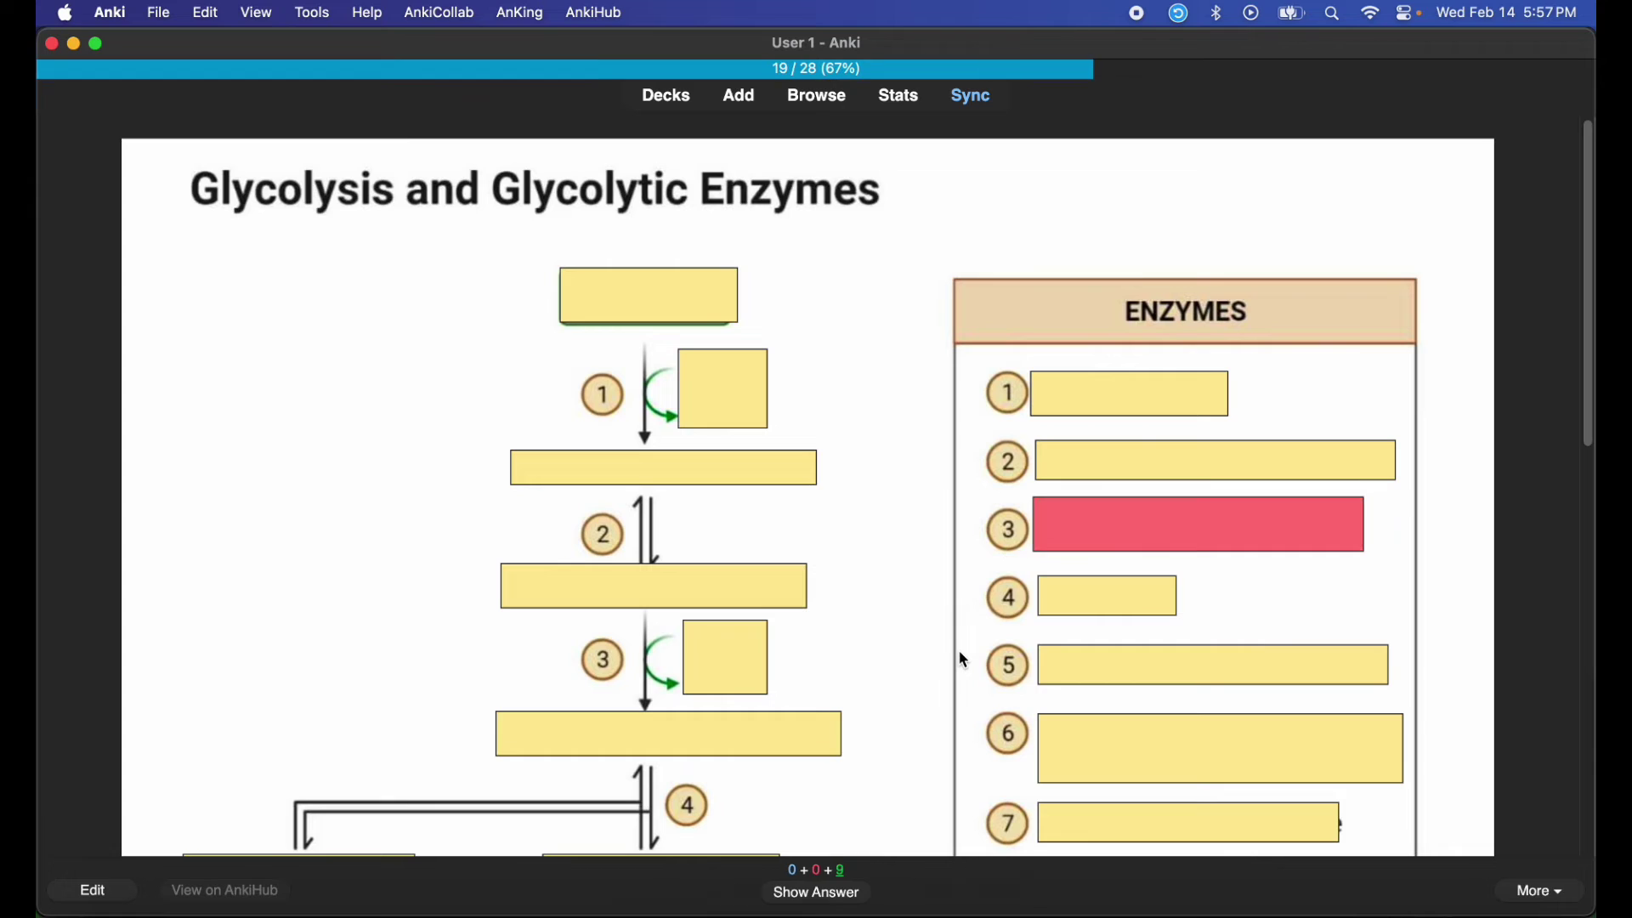
key("space")
key("space")
key("space")
key("space")
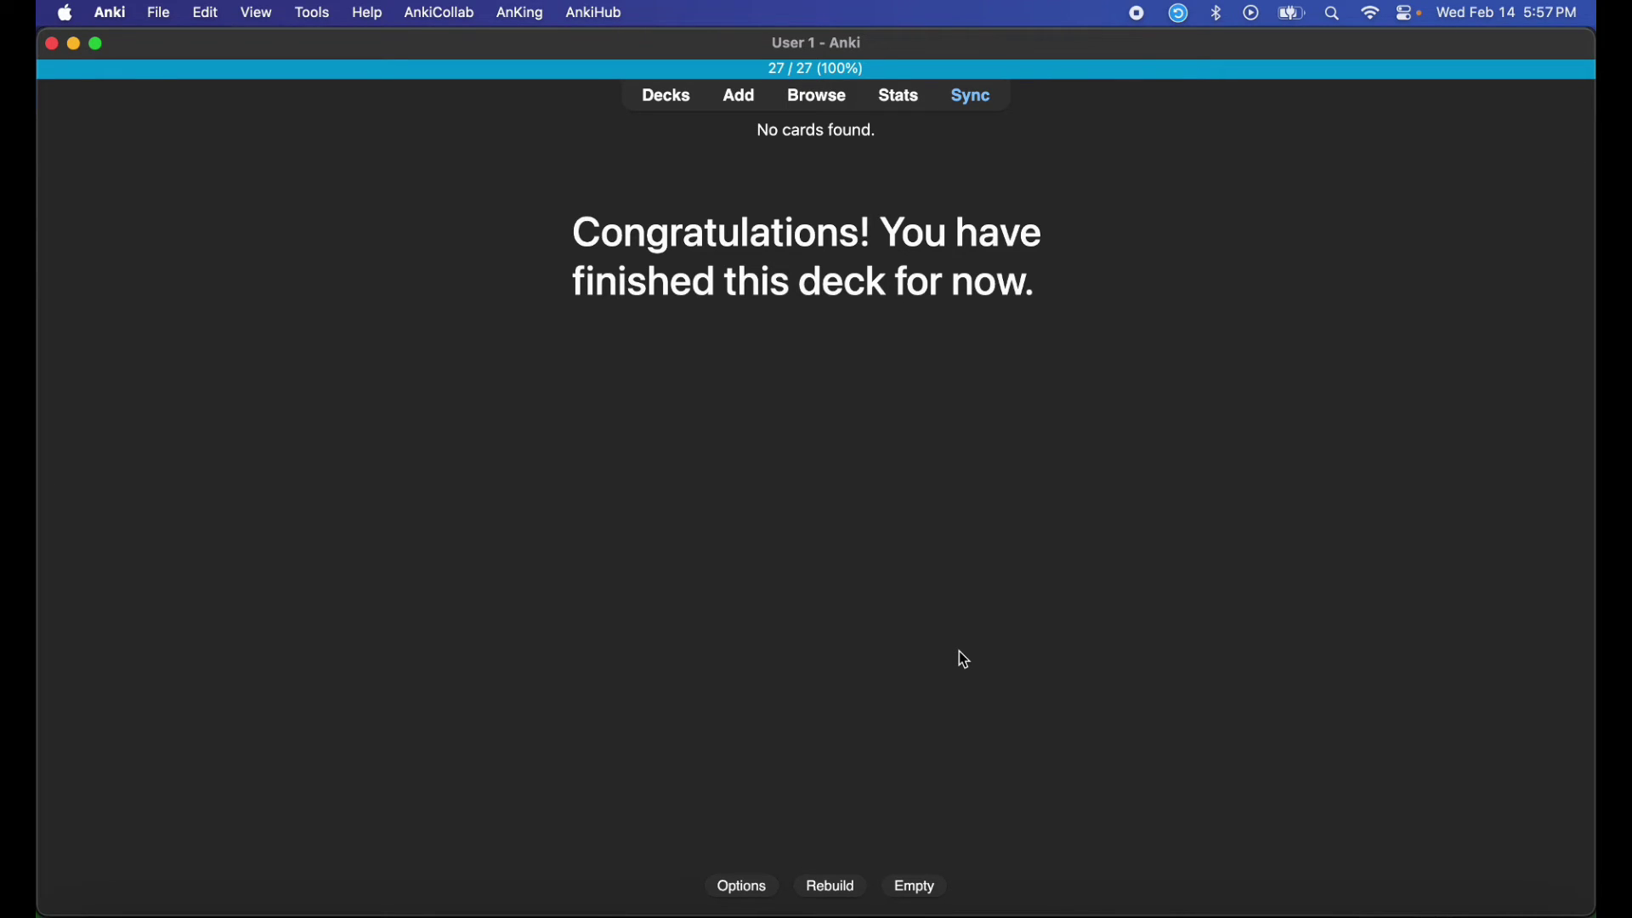
Switch to the Brave browser and show the document "USMLE Step 1 and NBME CBSE Biochemical Pathways".
left_click(952, 911)
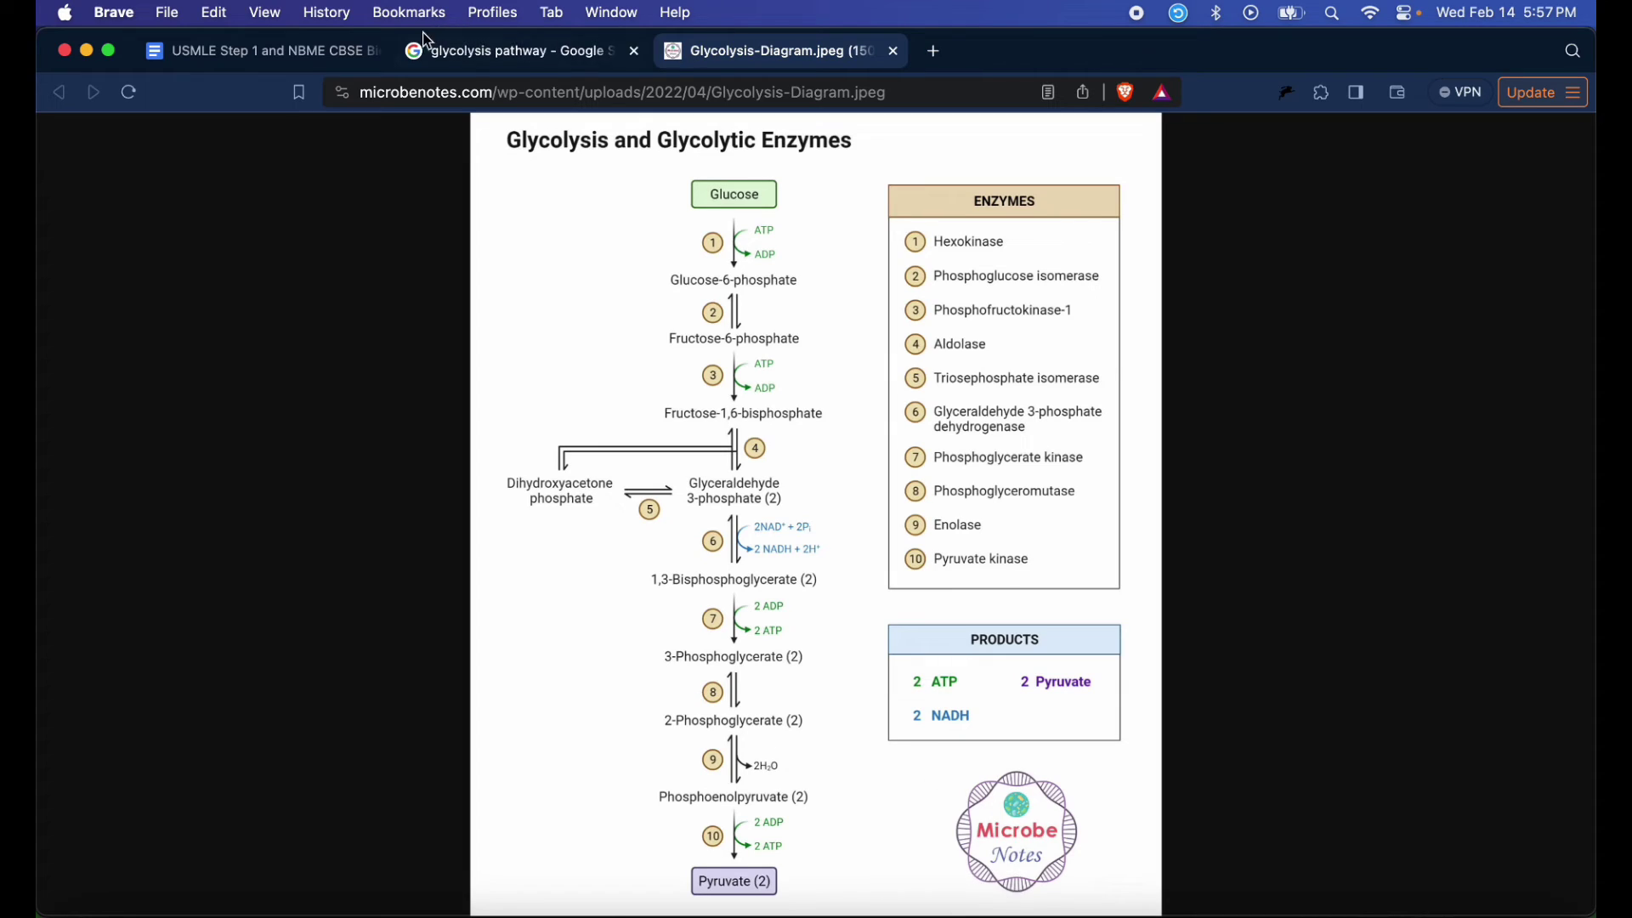
left_click(279, 51)
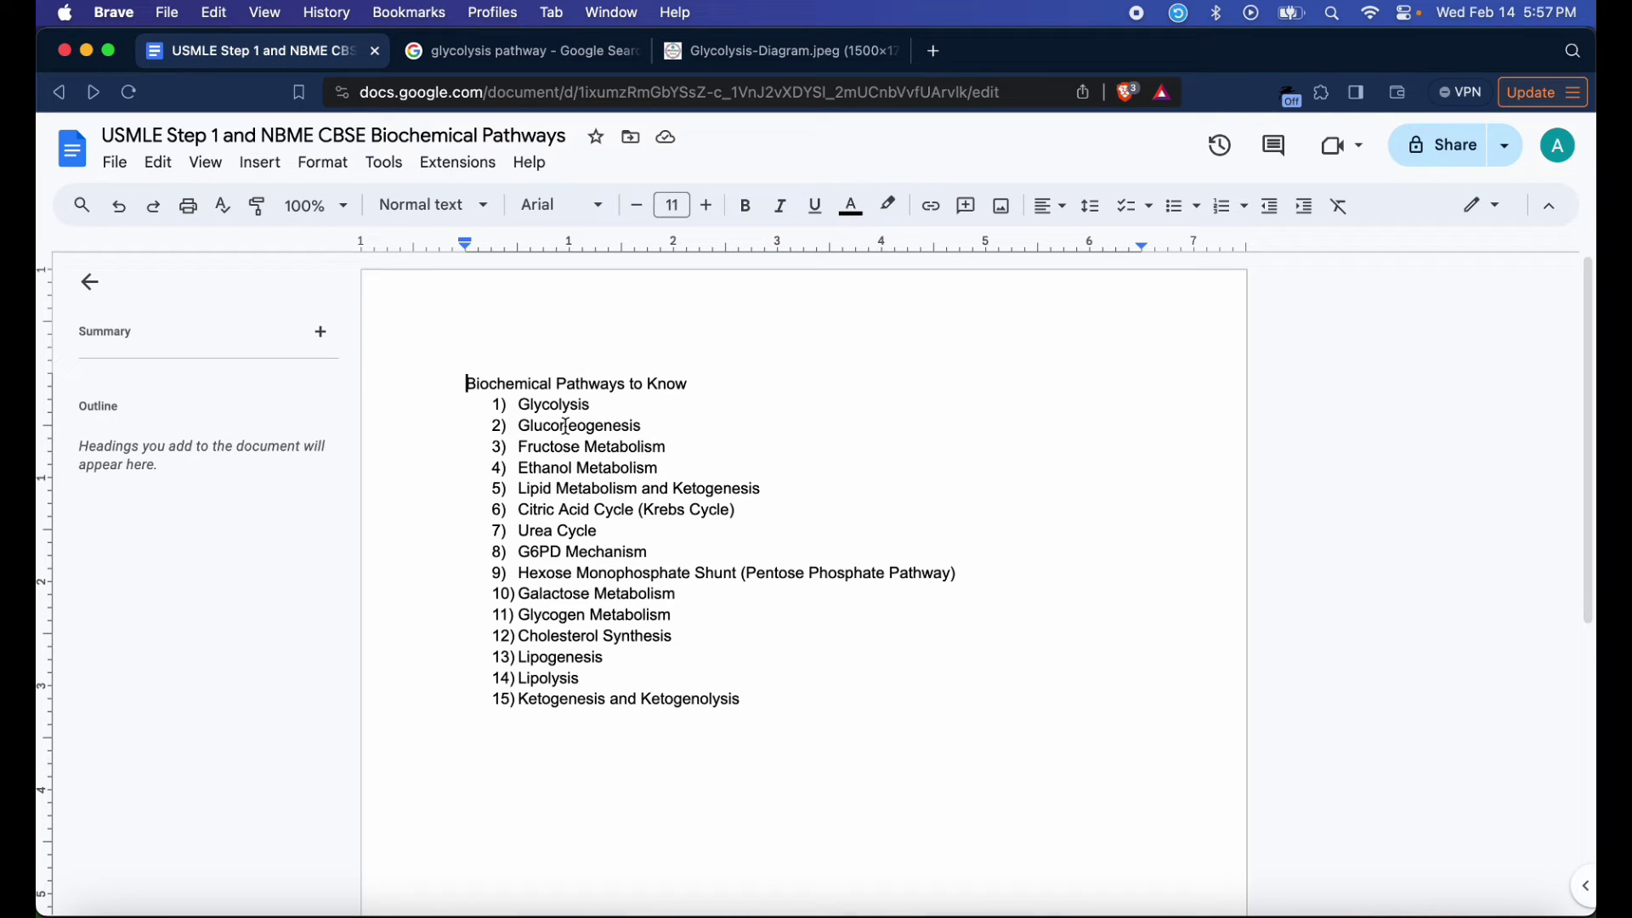